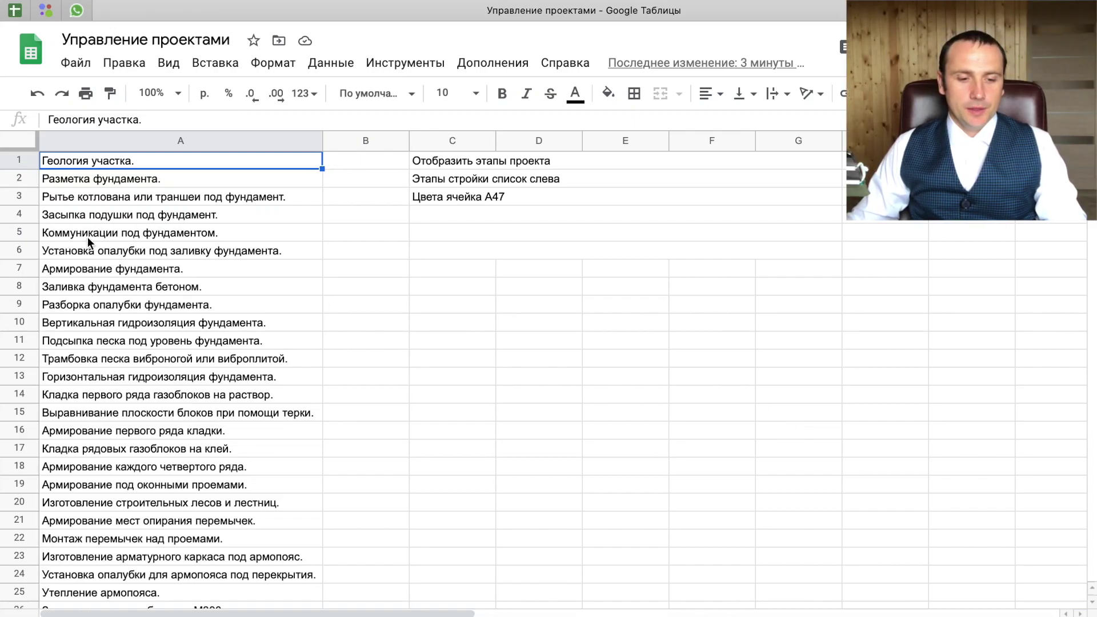
# Review the task list, including the colour names in A47 to A49.
pyautogui.click(103, 237)
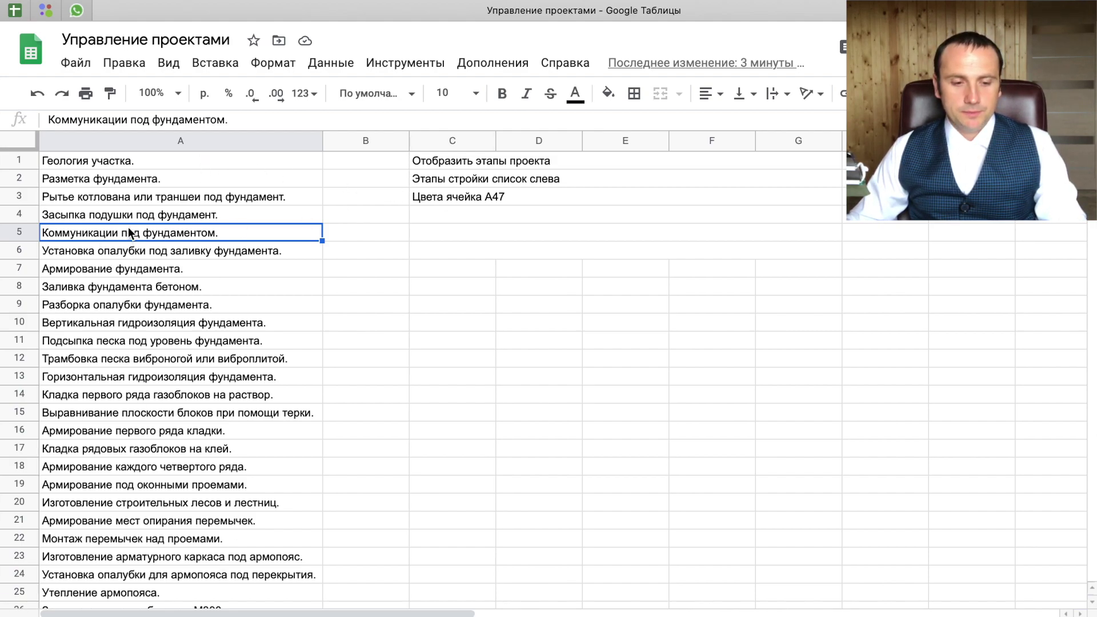
pyautogui.scroll(-5, 216, 307)
pyautogui.scroll(-5, 215, 307)
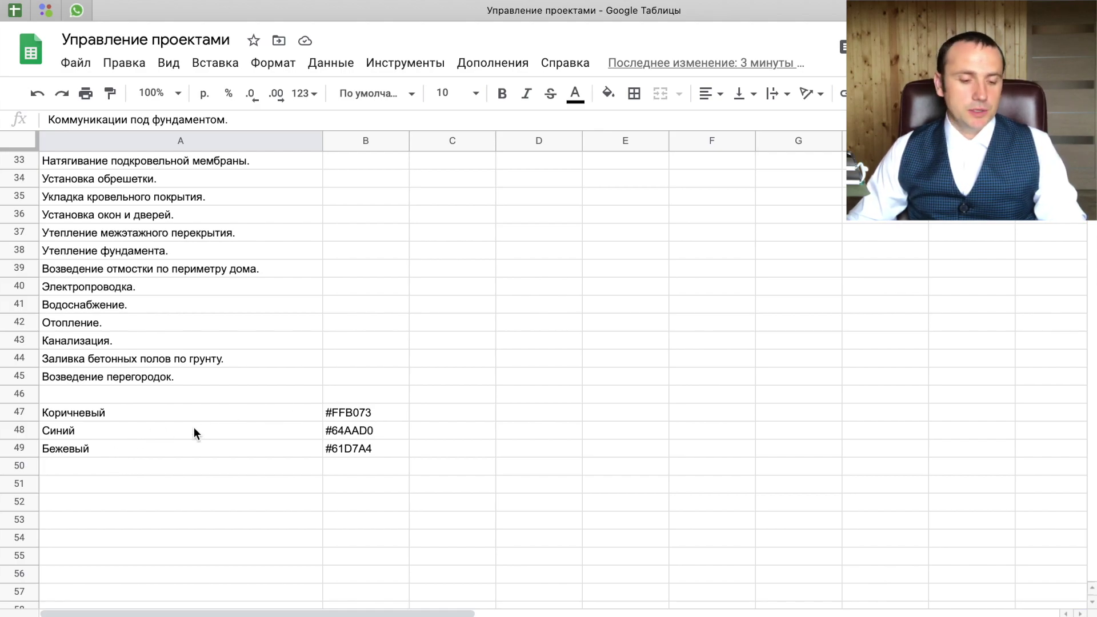
pyautogui.click(133, 411)
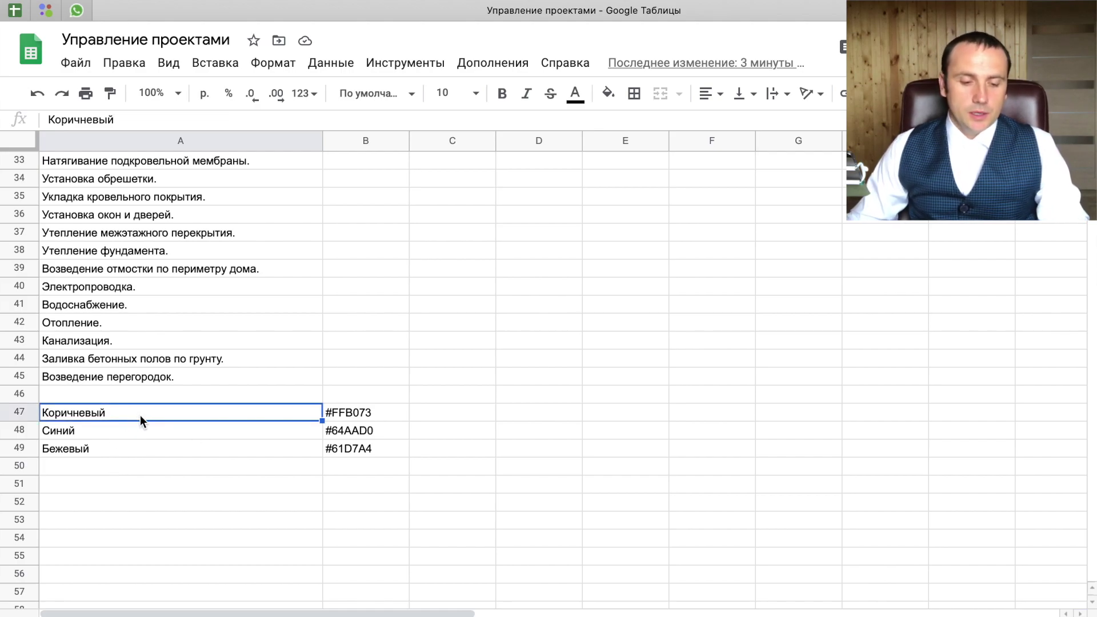
pyautogui.click(115, 432)
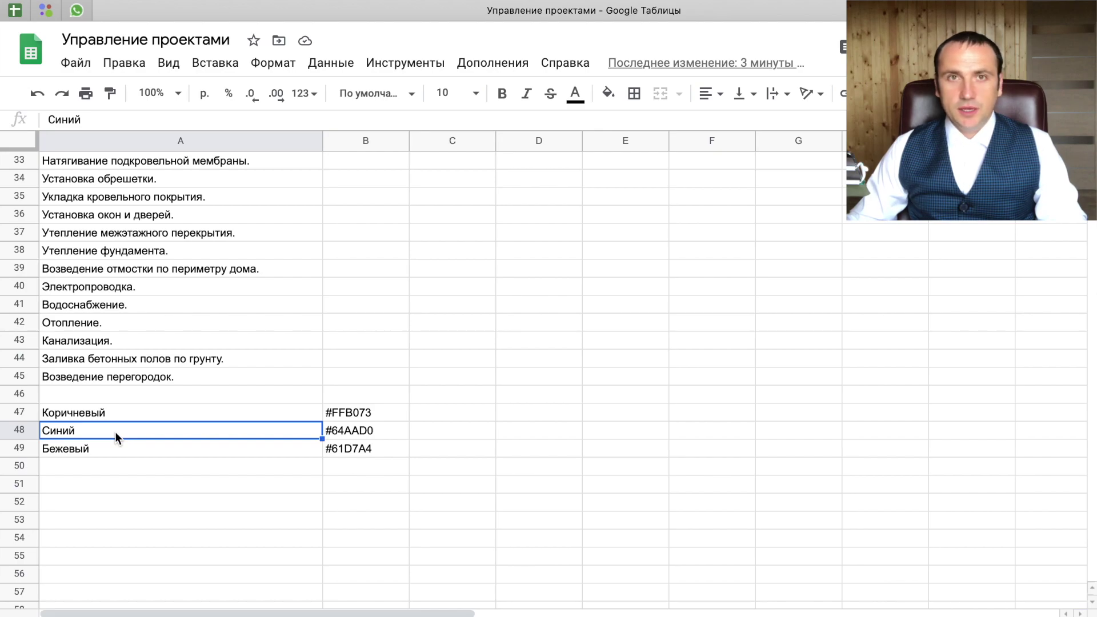
pyautogui.click(102, 450)
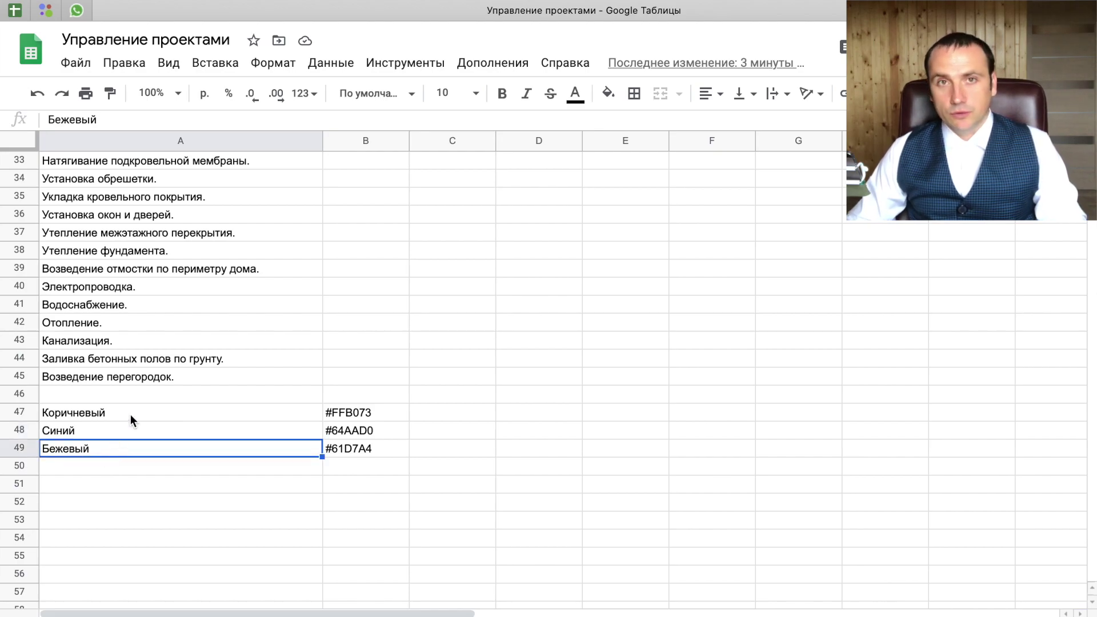
pyautogui.scroll(10, 131, 413)
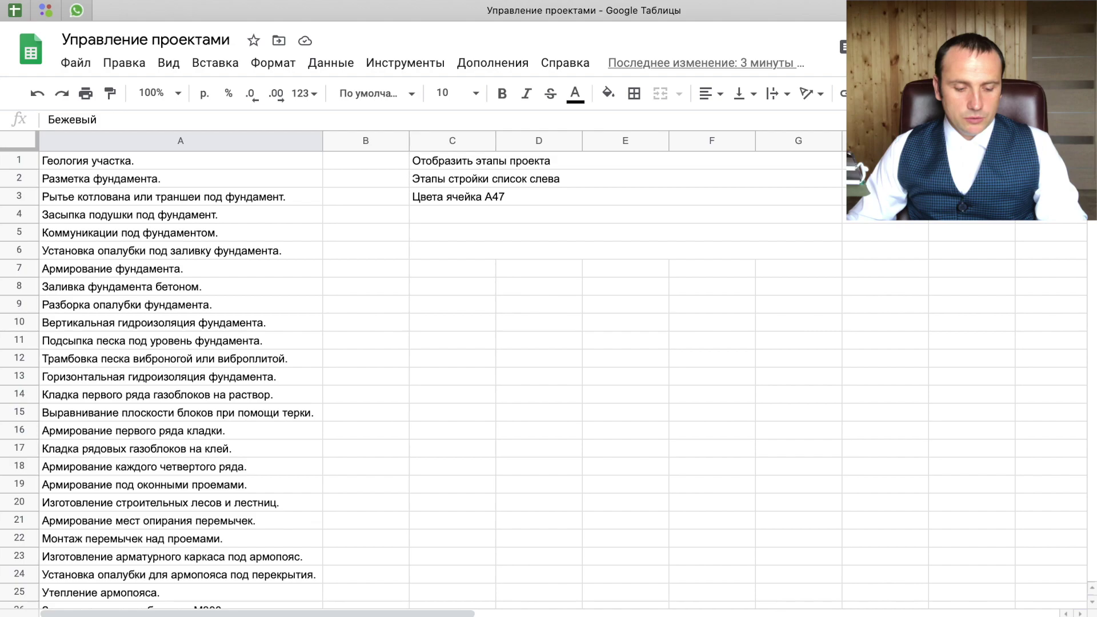
# Add a new blank sheet to the file.
pyautogui.click(14, 616)
pyautogui.rightClick(179, 616)
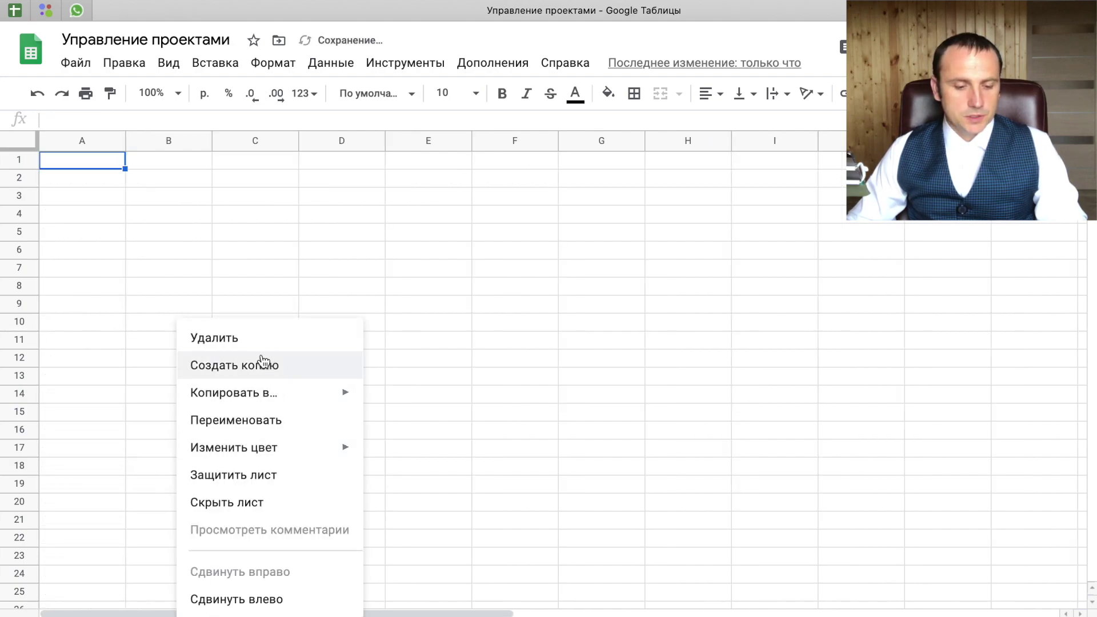
pyautogui.click(247, 420)
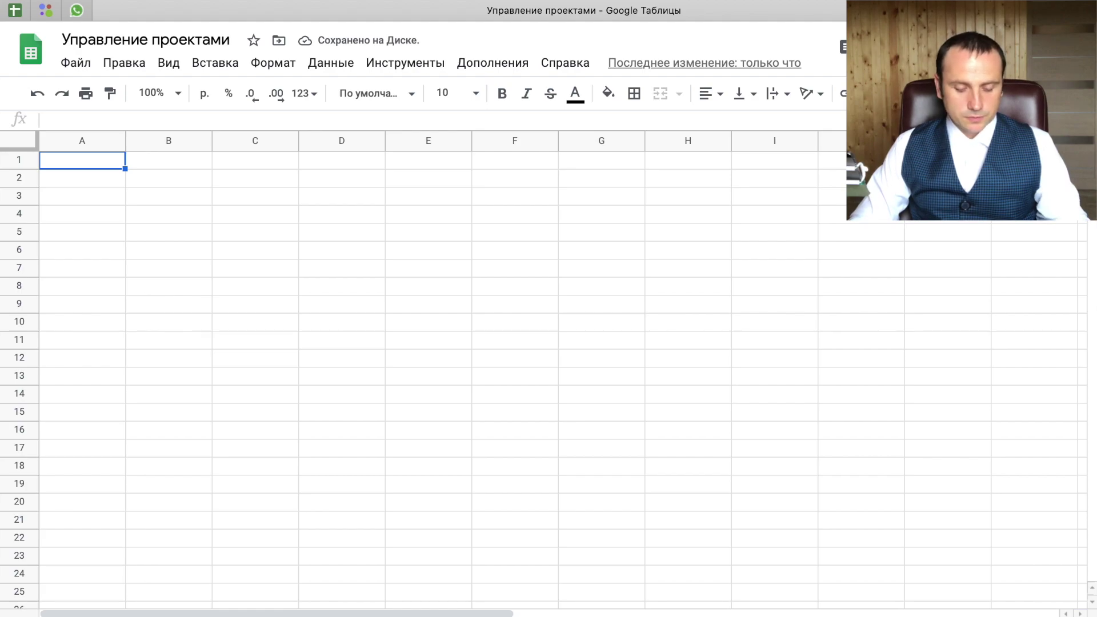
# Test the column count with =COLUMN() in Z1, then clear it and return to A1.
pyautogui.hscroll(10, 548, 371)
pyautogui.write('=c')
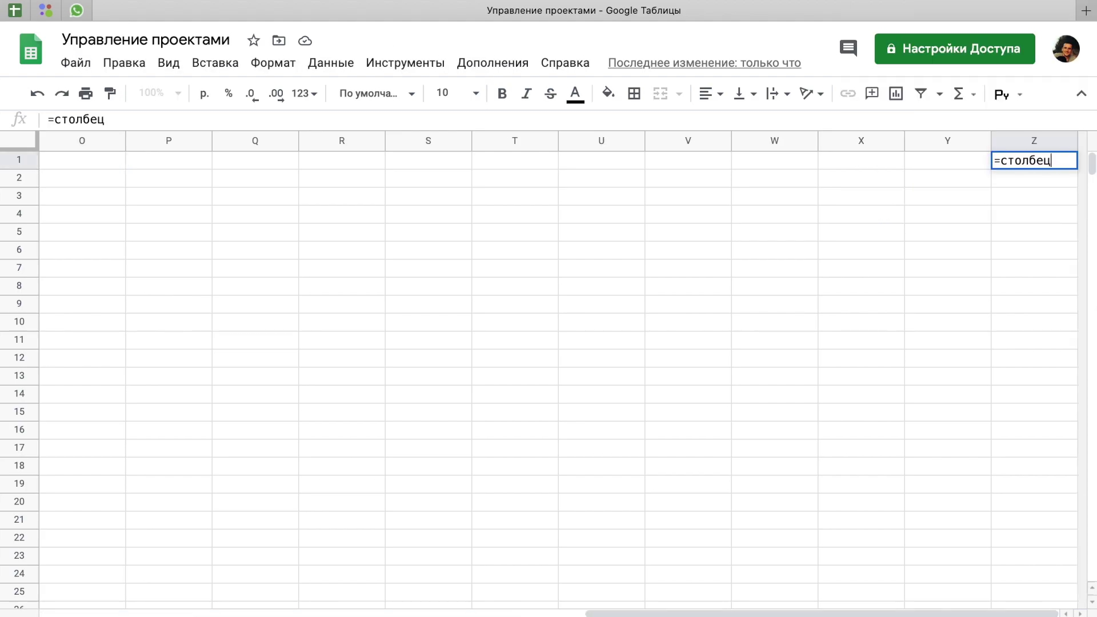
pyautogui.press('Return')
pyautogui.press('Up')
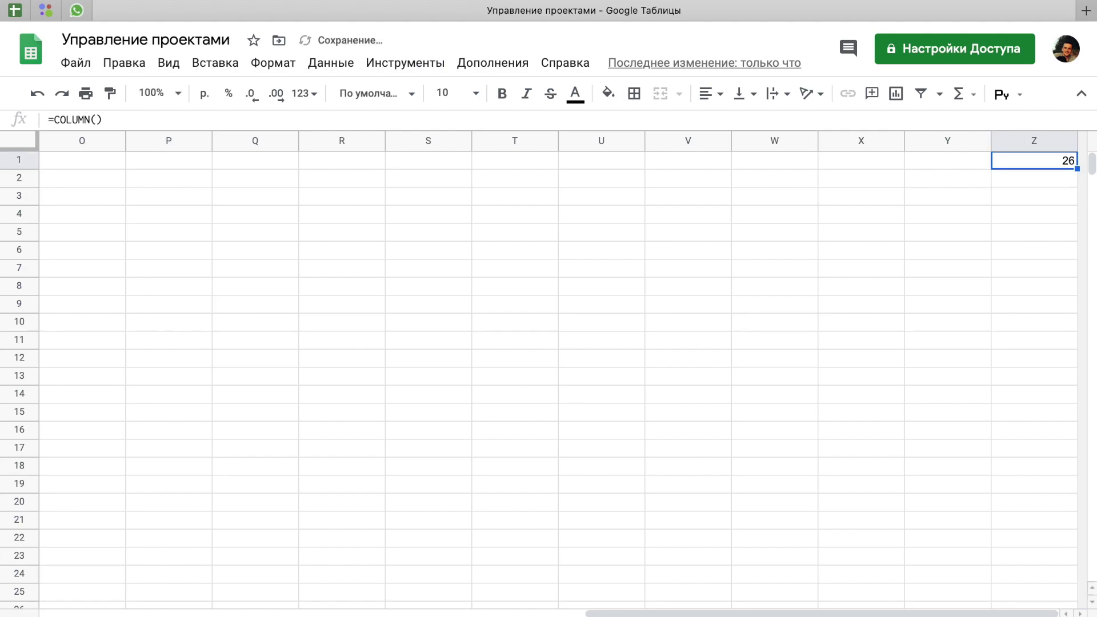
pyautogui.press('Delete')
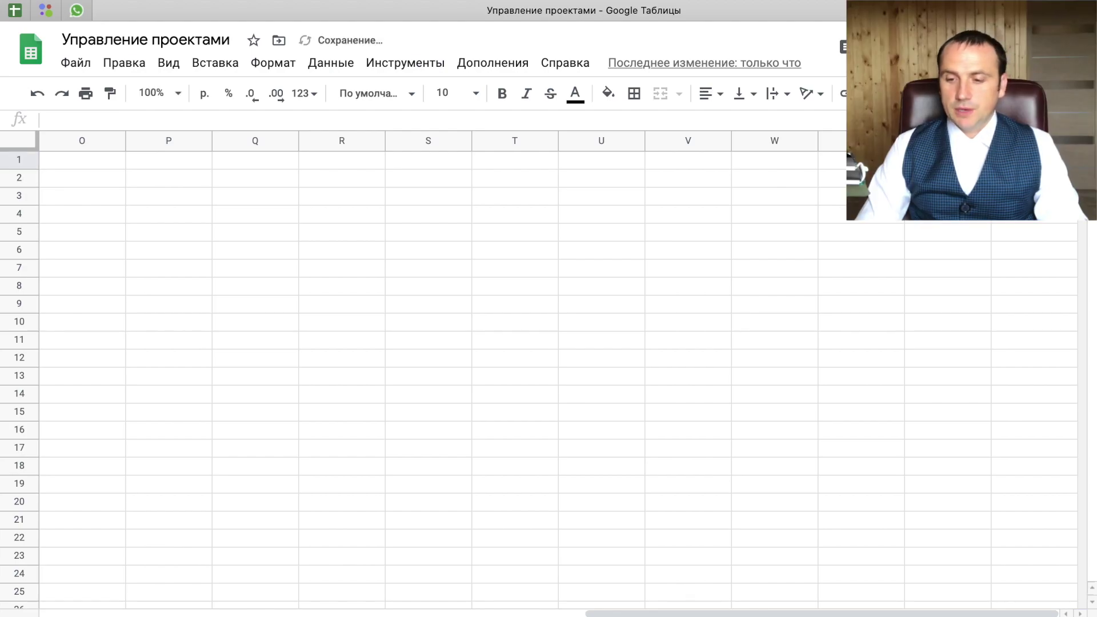
pyautogui.hotkey('ctrl', 'Home')
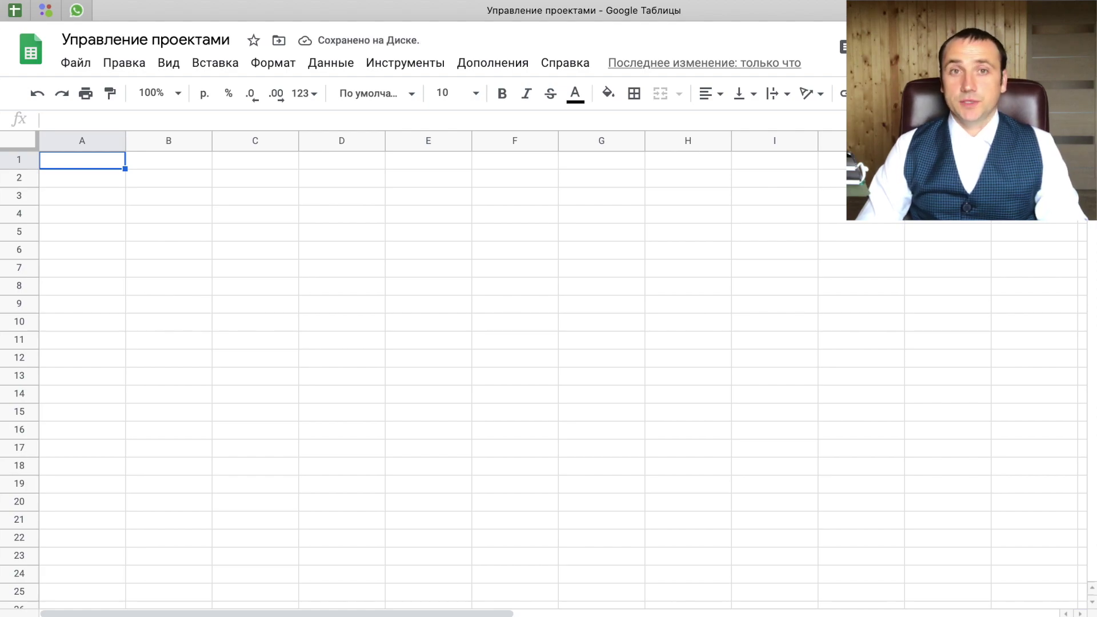
pyautogui.hotkey('ctrl', 'shift', 'Right')
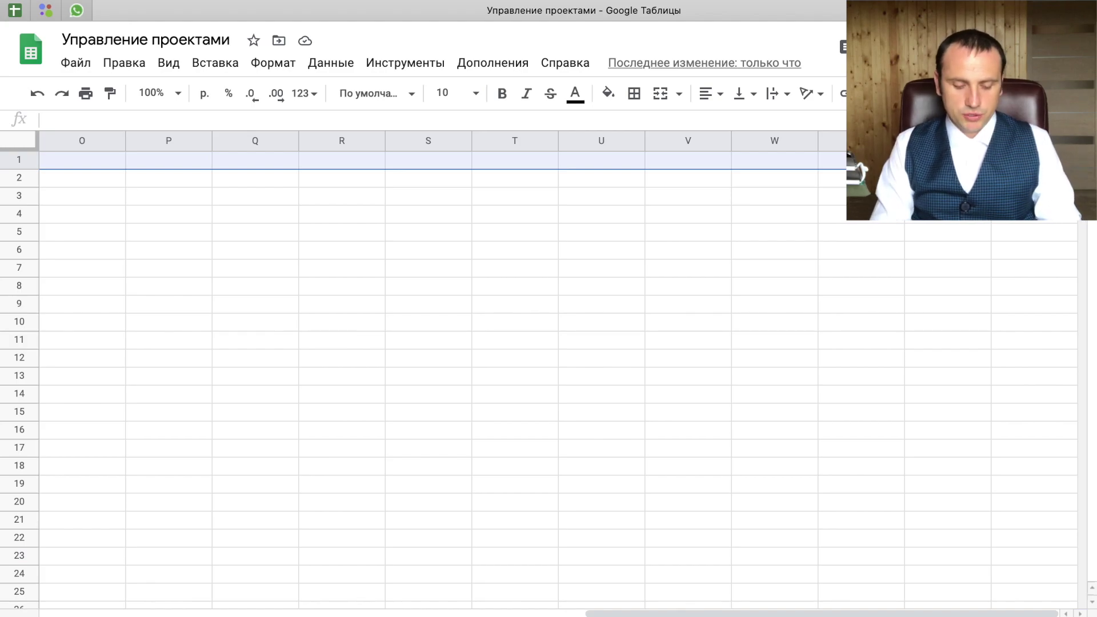
# Widen the sheet by inserting several batches of columns to the right.
pyautogui.hotkey('ctrl', 'alt', 'i')
pyautogui.press('Escape')
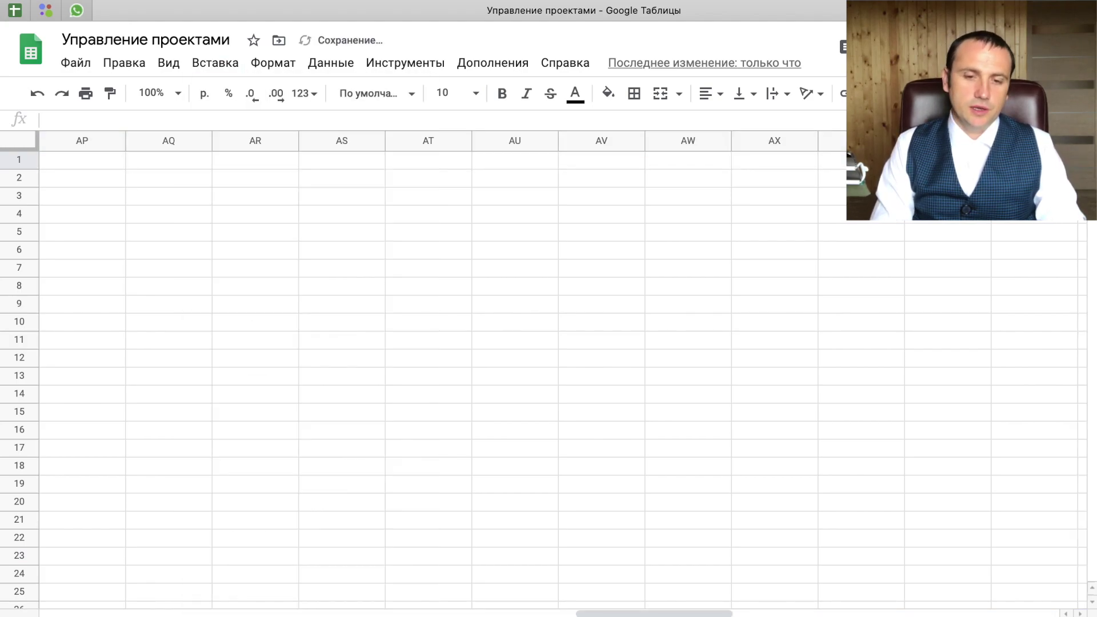
pyautogui.hotkey('ctrl', 'alt', 'i')
pyautogui.press('Return')
pyautogui.hotkey('ctrl', 'alt', 'i')
pyautogui.press('o')
pyautogui.hotkey('ctrl', 'alt', 'i')
pyautogui.press('o')
pyautogui.hotkey('ctrl', 'alt', 'i')
pyautogui.press('o')
pyautogui.hotkey('ctrl', 'Home')
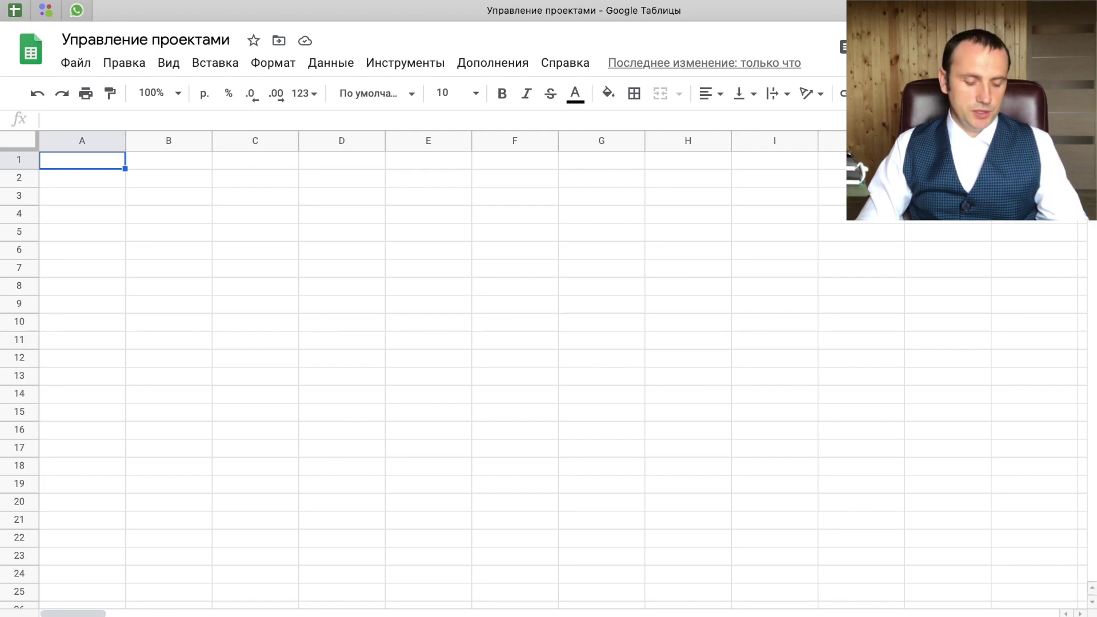
# Make the whole of row 1 italic.
pyautogui.hotkey('ctrl', 'shift', 'Right')
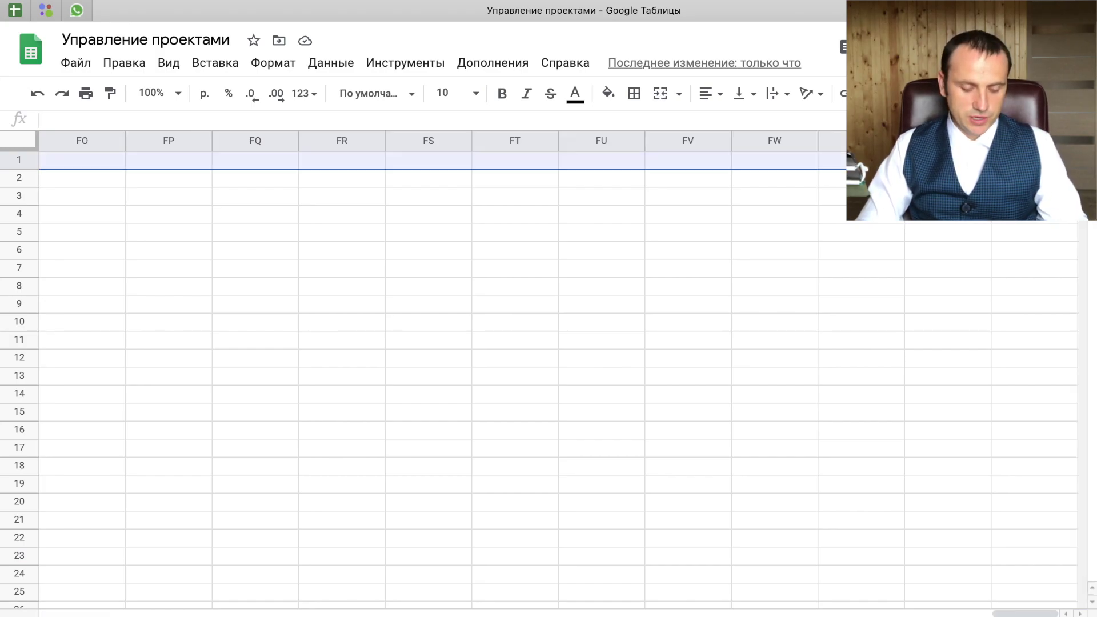
pyautogui.hotkey('ctrl', 'alt', 'o')
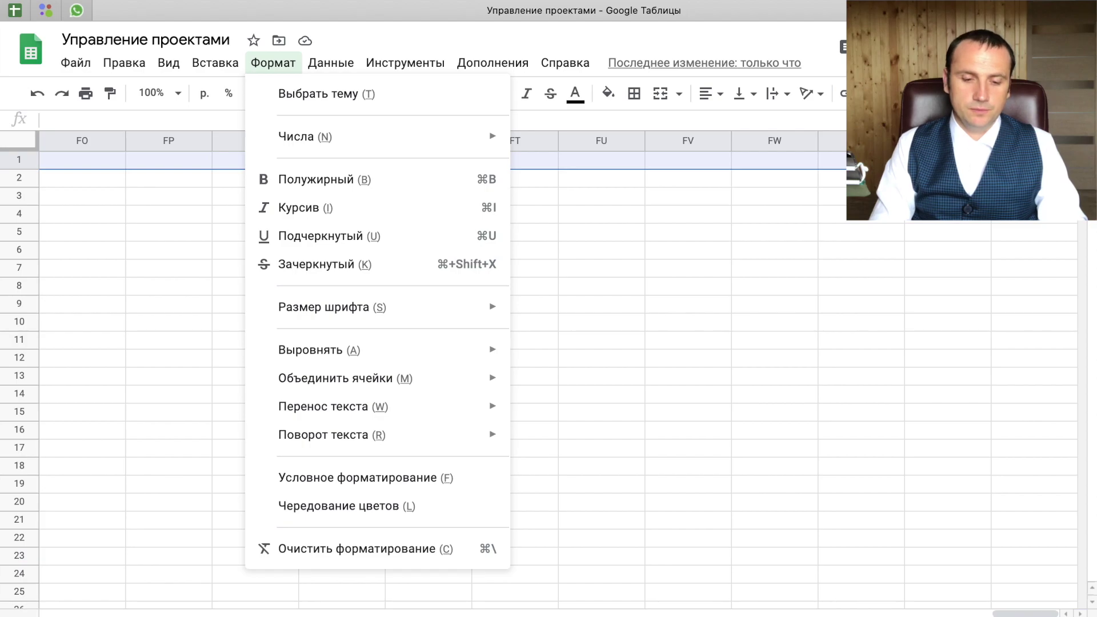
pyautogui.press('i')
pyautogui.hotkey('ctrl', 'alt', 'o')
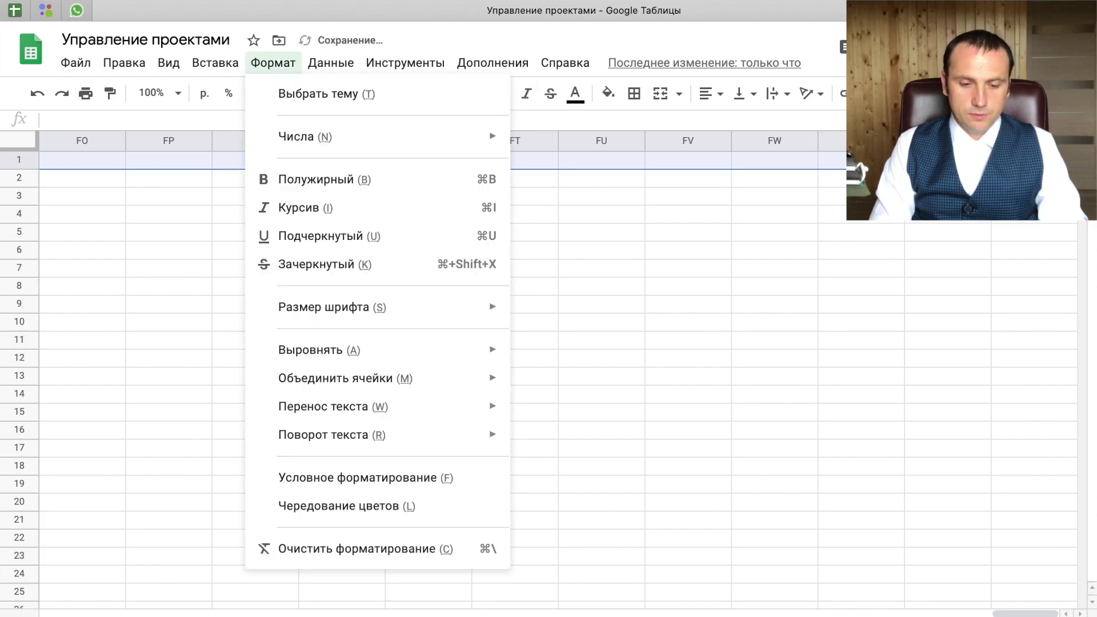
pyautogui.press('w')
pyautogui.press('w')
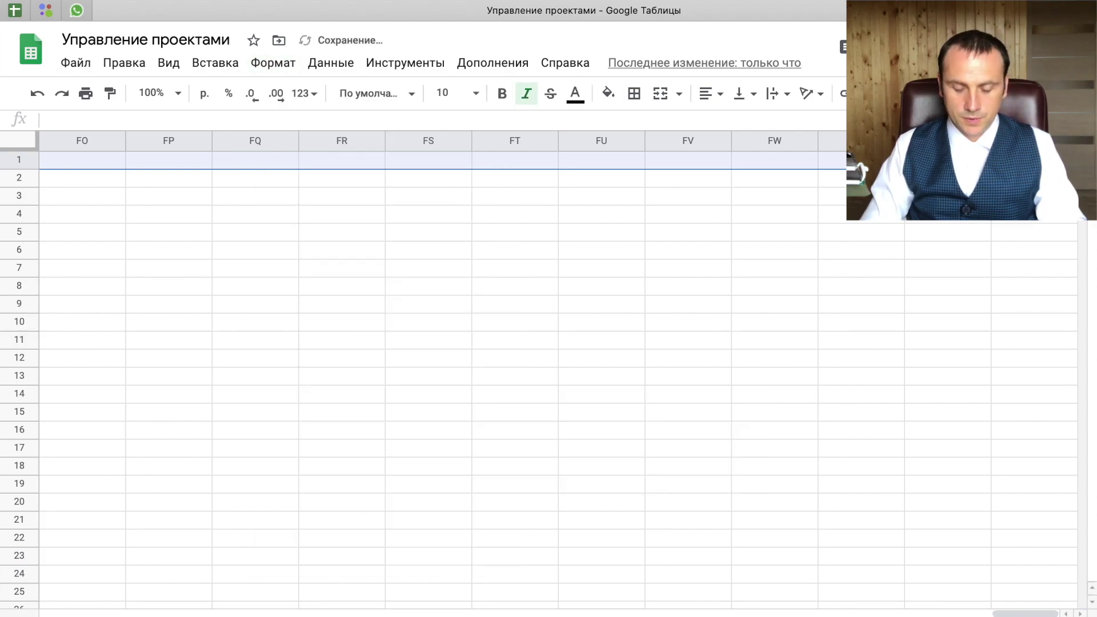
# Insert three more batches of columns so the sheet extends past column AOW.
pyautogui.hotkey('alt', 'shift', 'i')
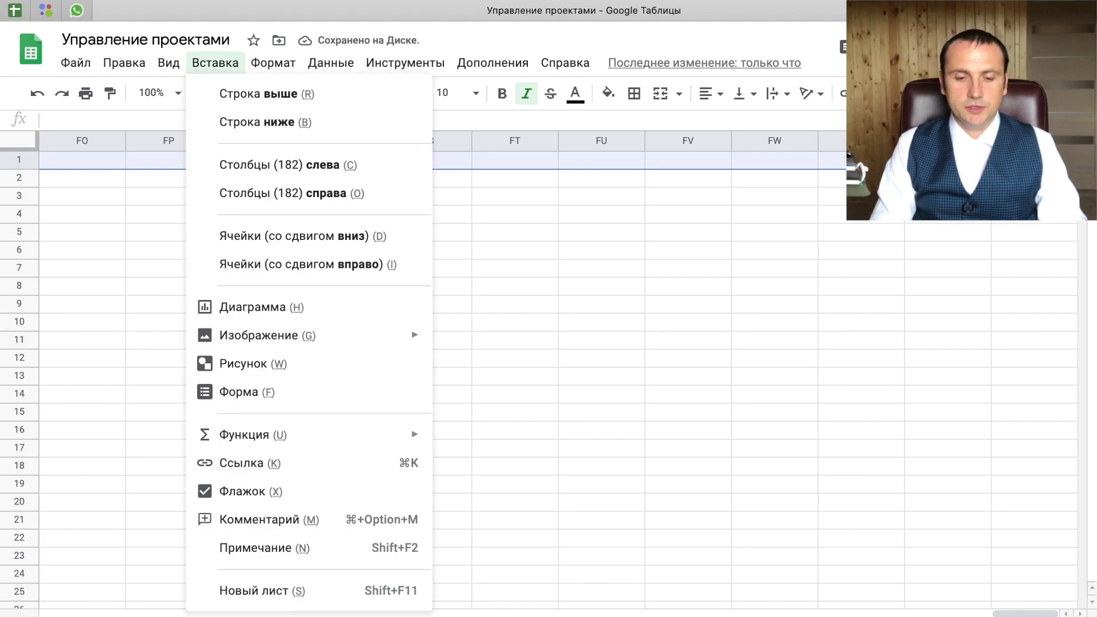
pyautogui.press('o')
pyautogui.hotkey('alt', 'shift', 'i')
pyautogui.press('o')
pyautogui.hotkey('alt', 'shift', 'i')
pyautogui.press('o')
# Enter =СТОЛБЕЦ in the last column to check the column count, then return to A1.
pyautogui.write('=СТО')
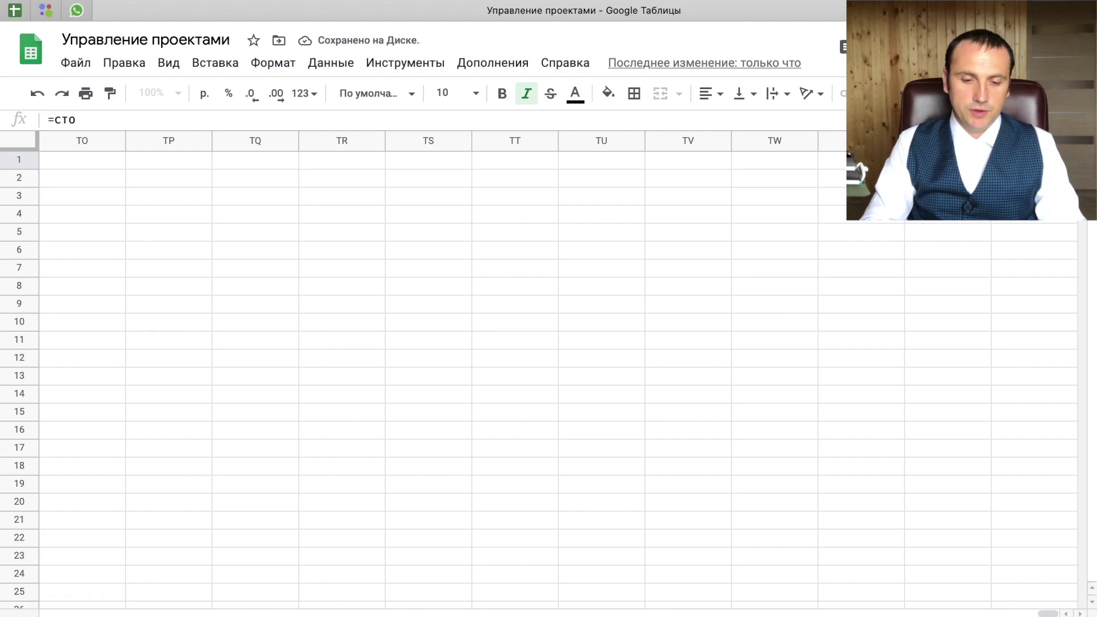
pyautogui.press('BackSpace')
pyautogui.press('BackSpace')
pyautogui.press('BackSpace')
pyautogui.hotkey('alt', 'shift', 'i')
pyautogui.write('o')
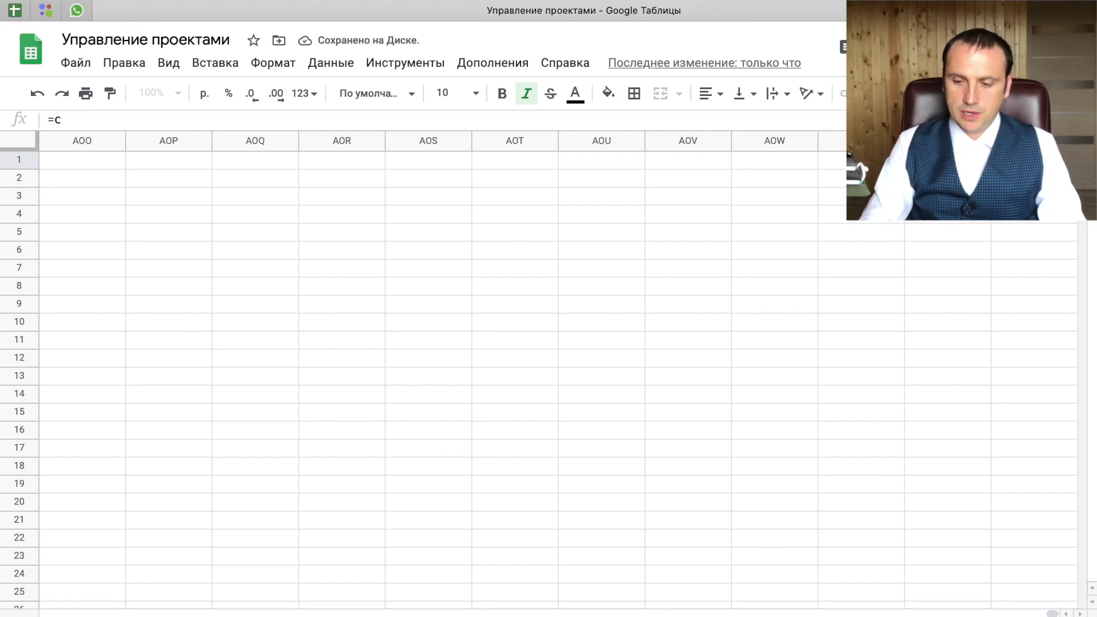
pyautogui.write('лбец')
pyautogui.press('Return')
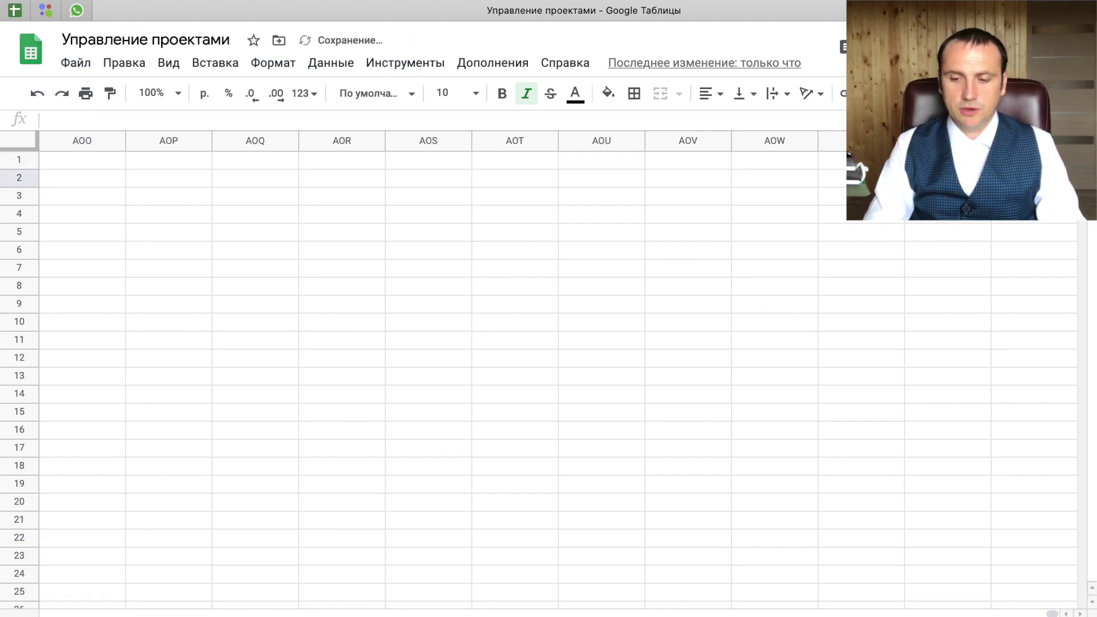
pyautogui.hotkey('ctrl', 'i')
pyautogui.hotkey('ctrl', 'Home')
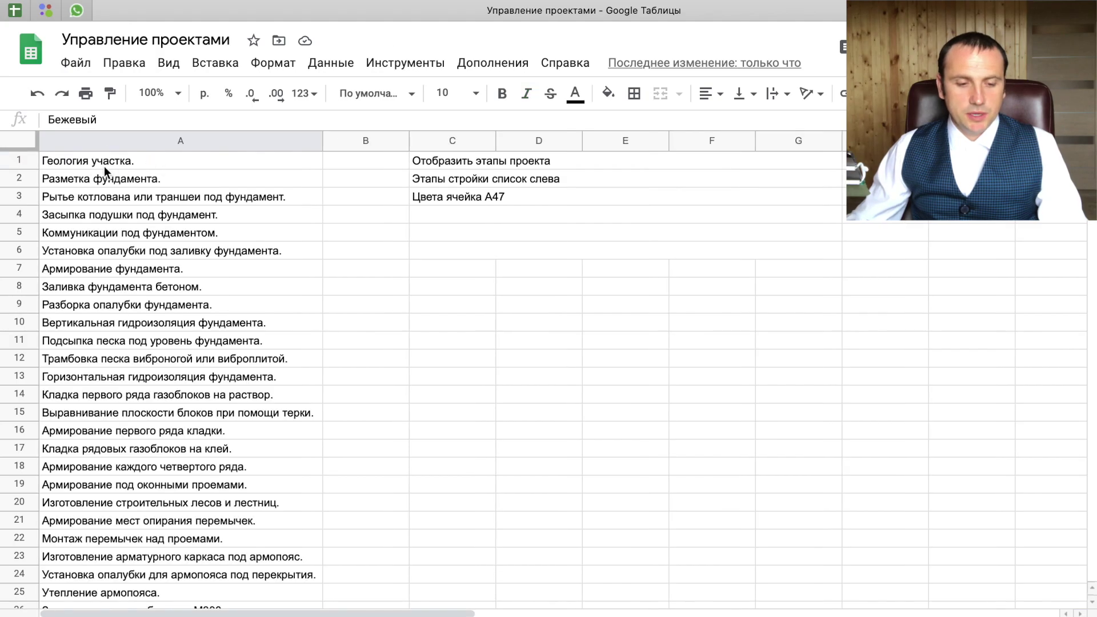
# Paste task list A1:A45 as values only into A2 of the new sheet and widen column A.
pyautogui.click(104, 166)
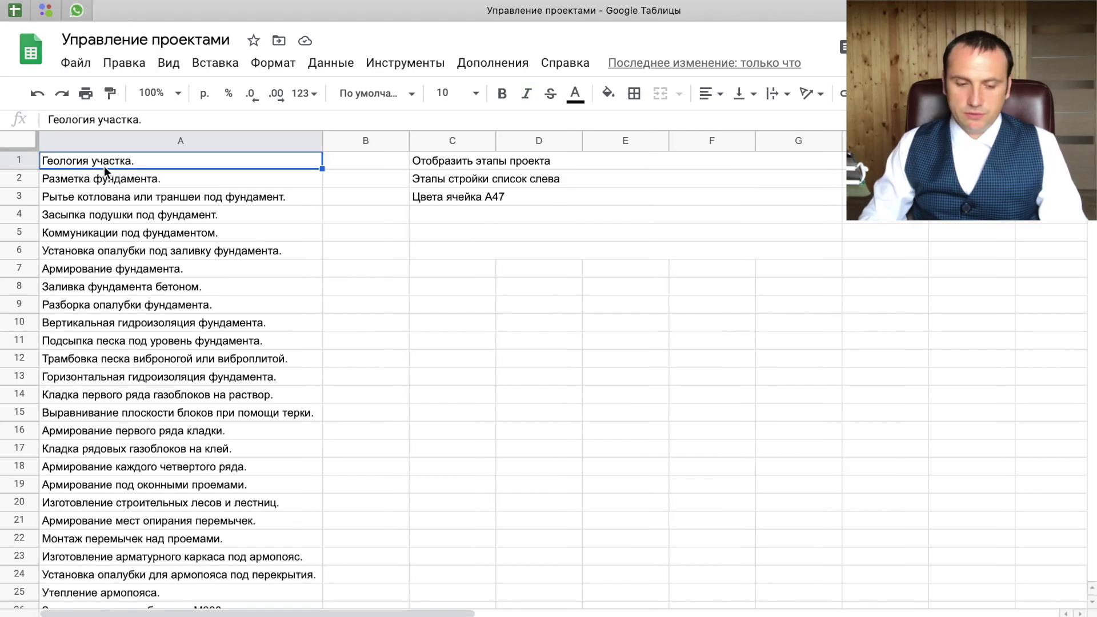
pyautogui.hotkey('ctrl', 'shift', 'Down')
pyautogui.hotkey('ctrl', 'c')
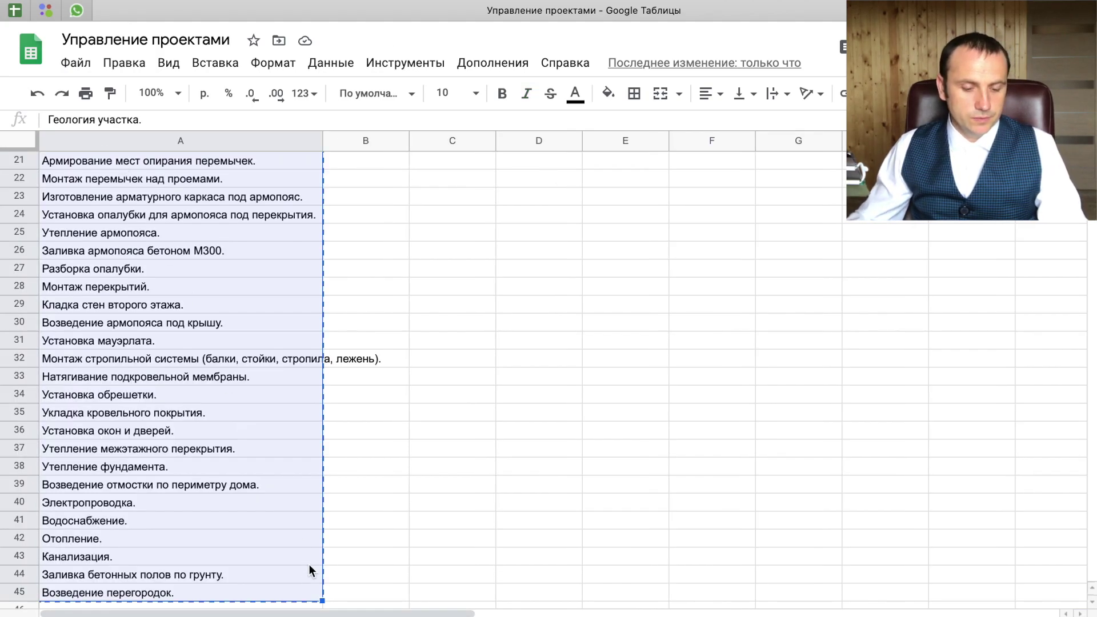
pyautogui.click(89, 176)
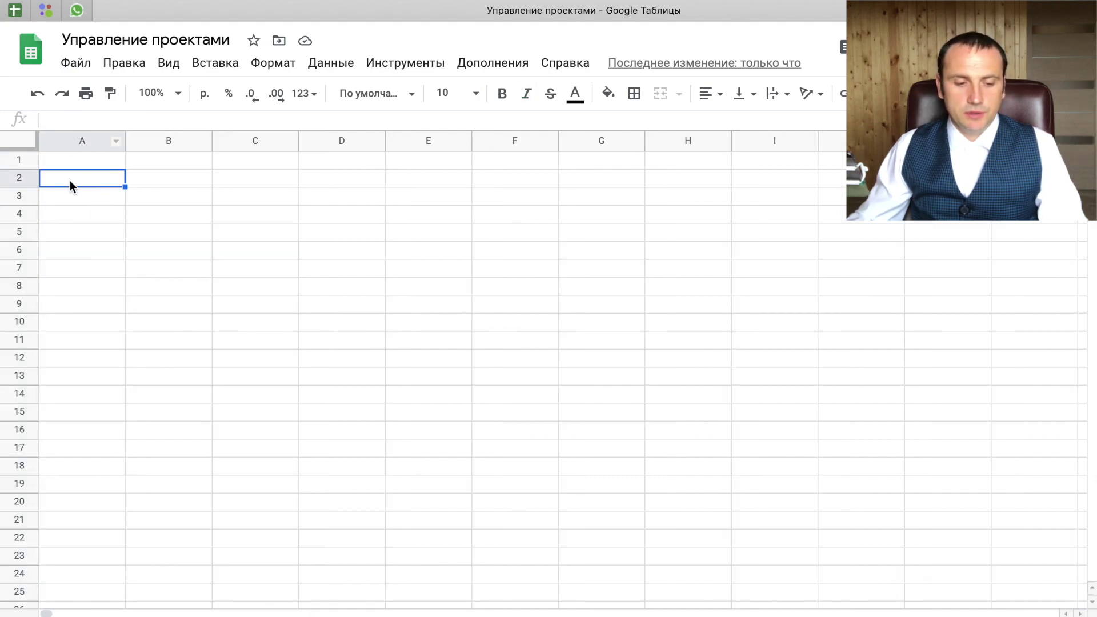
pyautogui.rightClick(72, 183)
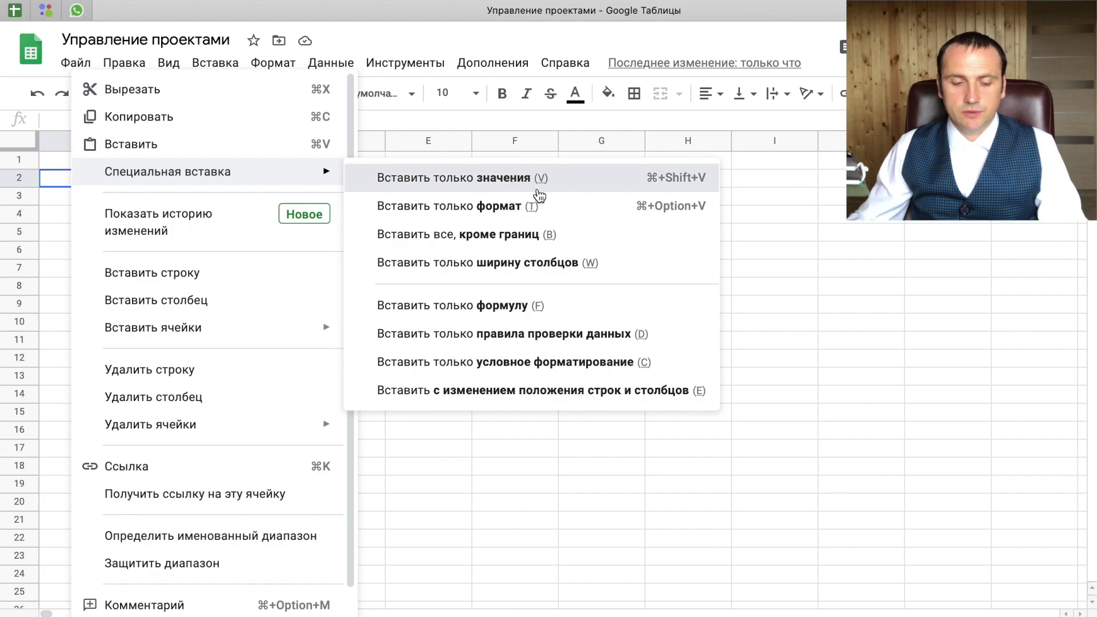
pyautogui.click(534, 189)
pyautogui.moveTo(124, 140); pyautogui.dragTo(307, 292)
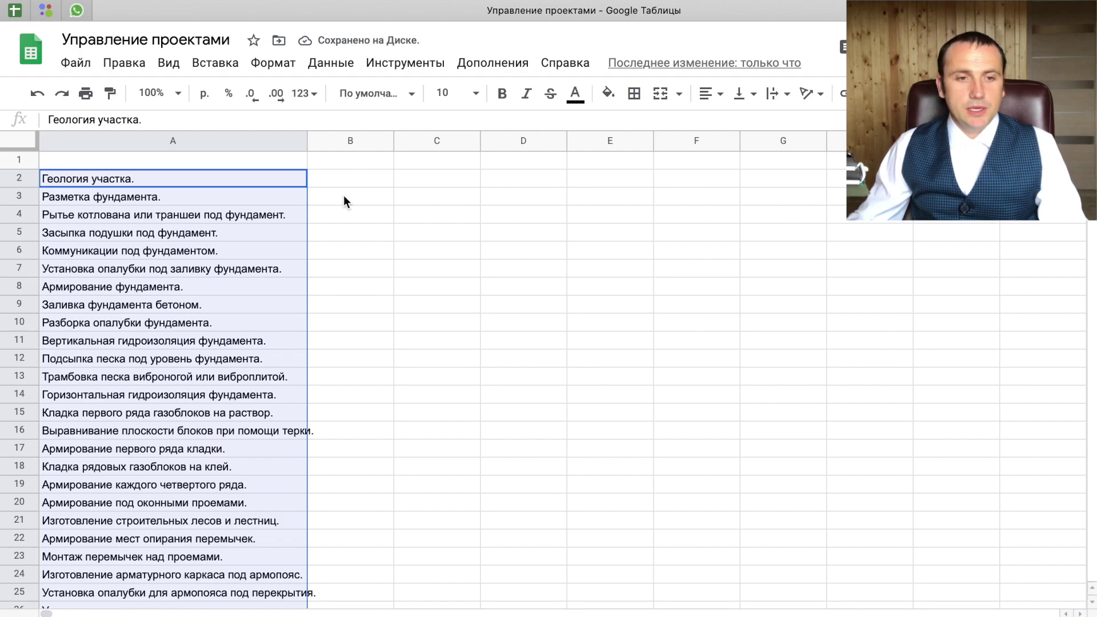
pyautogui.click(348, 162)
# Enter the header 'Количество дней' in B1.
pyautogui.write('Количество дней')
pyautogui.press('Tab')
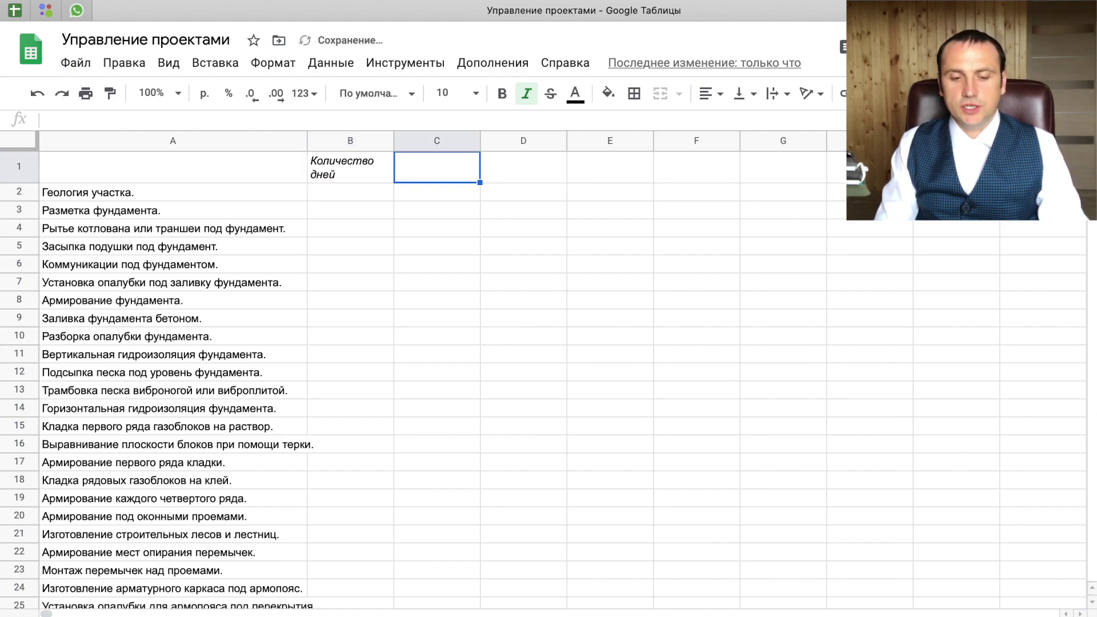
# Add two-line headers 'Дата начала' in C1 and 'Дата окончания' in D1.
pyautogui.write('Дата')
pyautogui.hotkey('alt', 'Return')
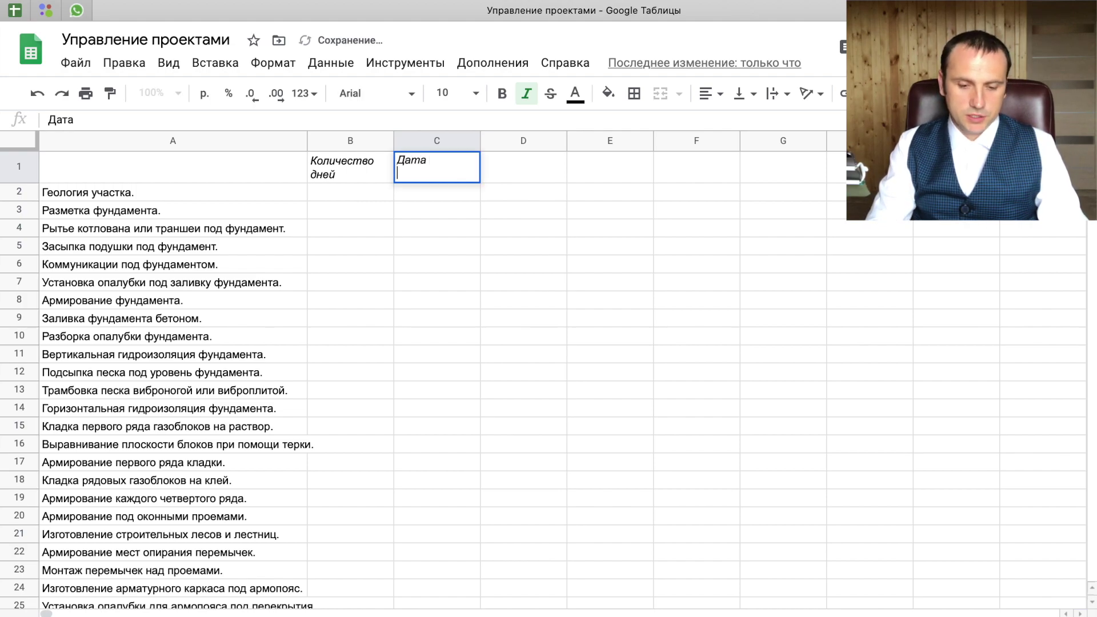
pyautogui.write('начала')
pyautogui.press('Tab')
pyautogui.write('Д')
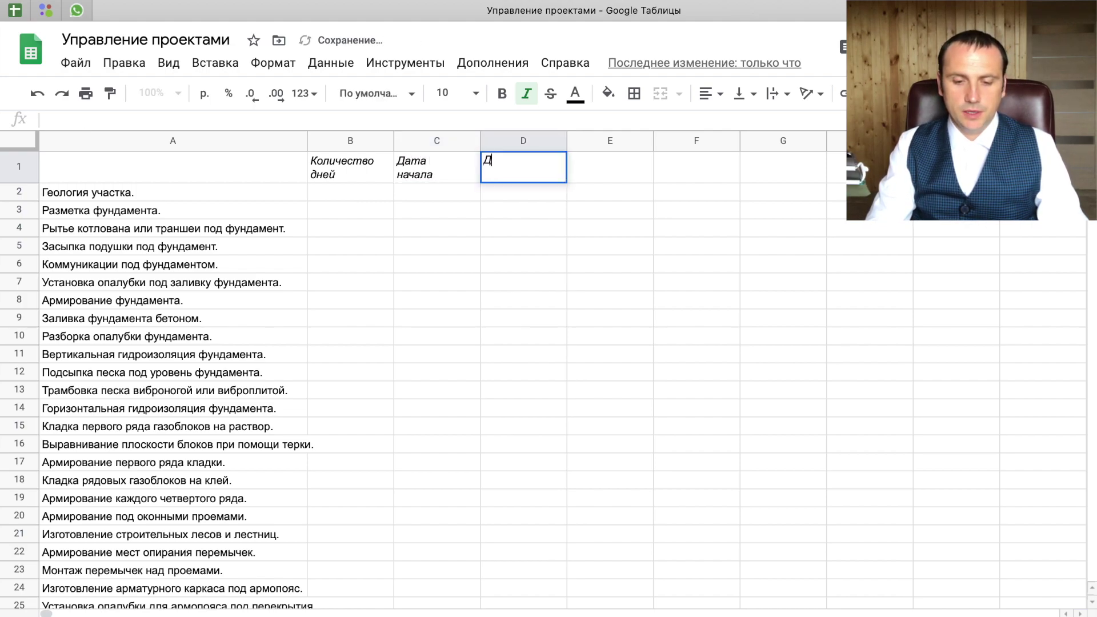
pyautogui.write('ак')
pyautogui.press('BackSpace')
pyautogui.write('та')
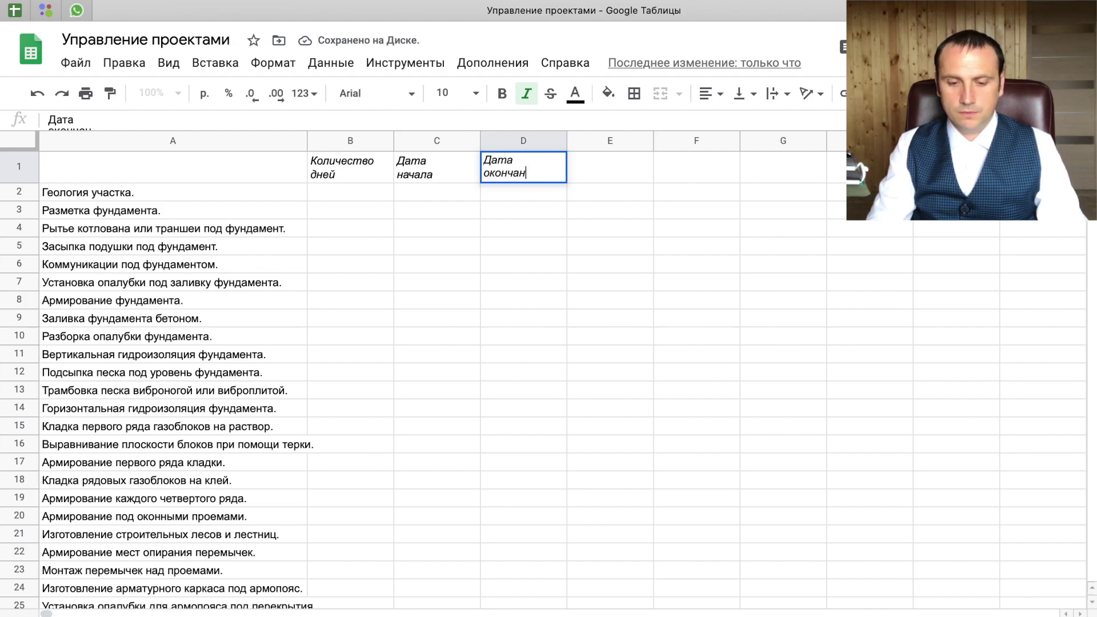
pyautogui.press('Return')
pyautogui.press('Left')
pyautogui.press('Left')
pyautogui.press('Right')
pyautogui.press('Right')
pyautogui.press('Left')
pyautogui.press('Left')
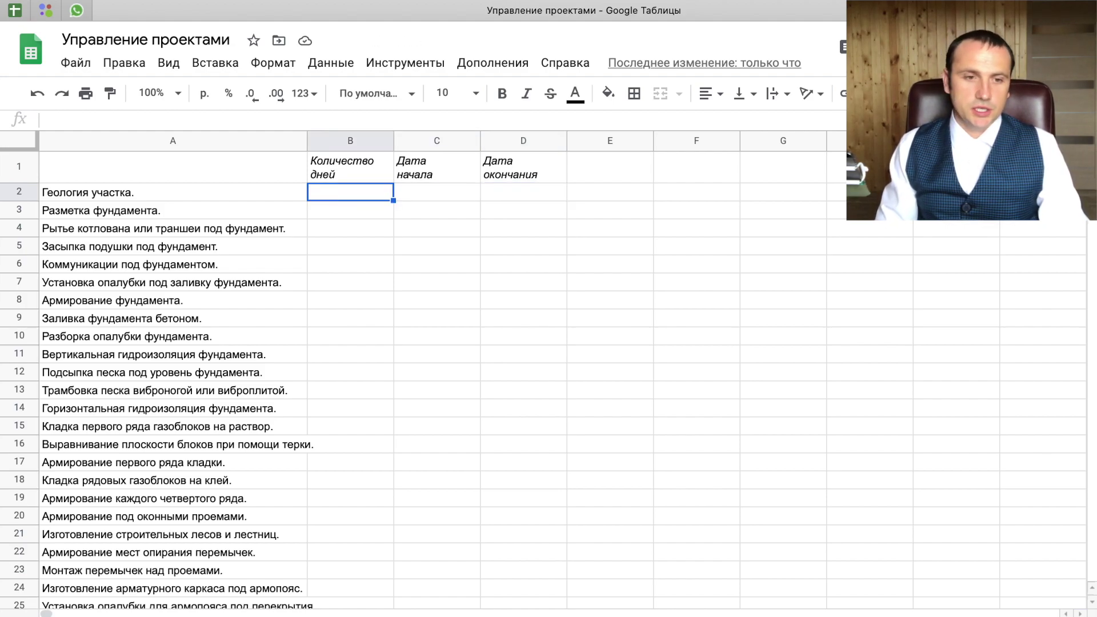
# Enter start date 01.05.2020 in C2 and the formula =RANDBETWEEN(1;10) in B2.
pyautogui.write('01')
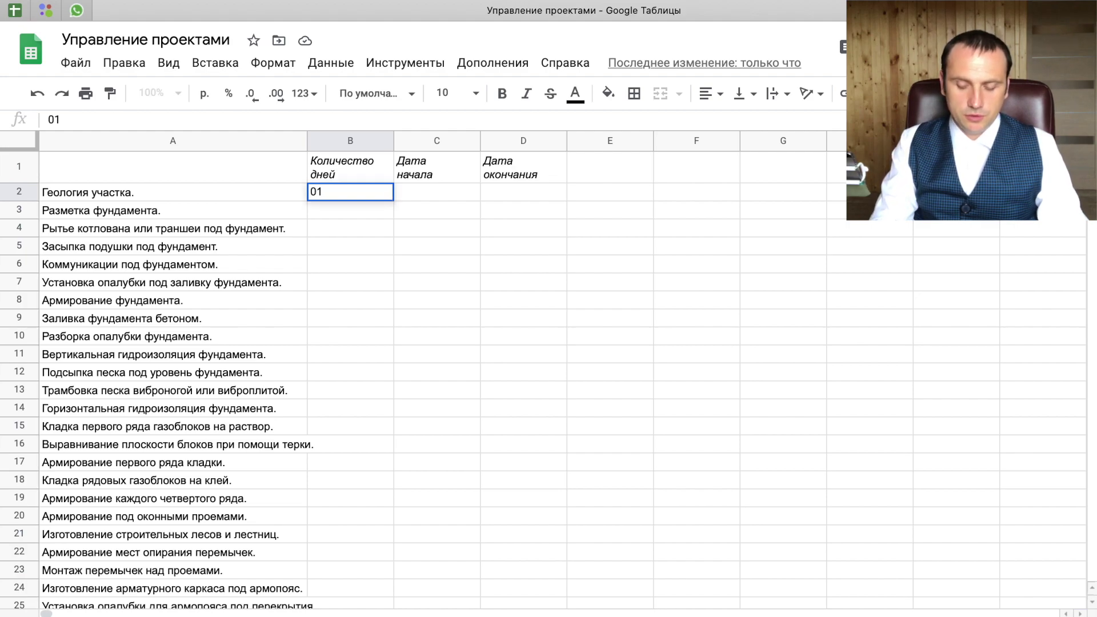
pyautogui.write('.05.2020')
pyautogui.press('Tab')
pyautogui.press('Left')
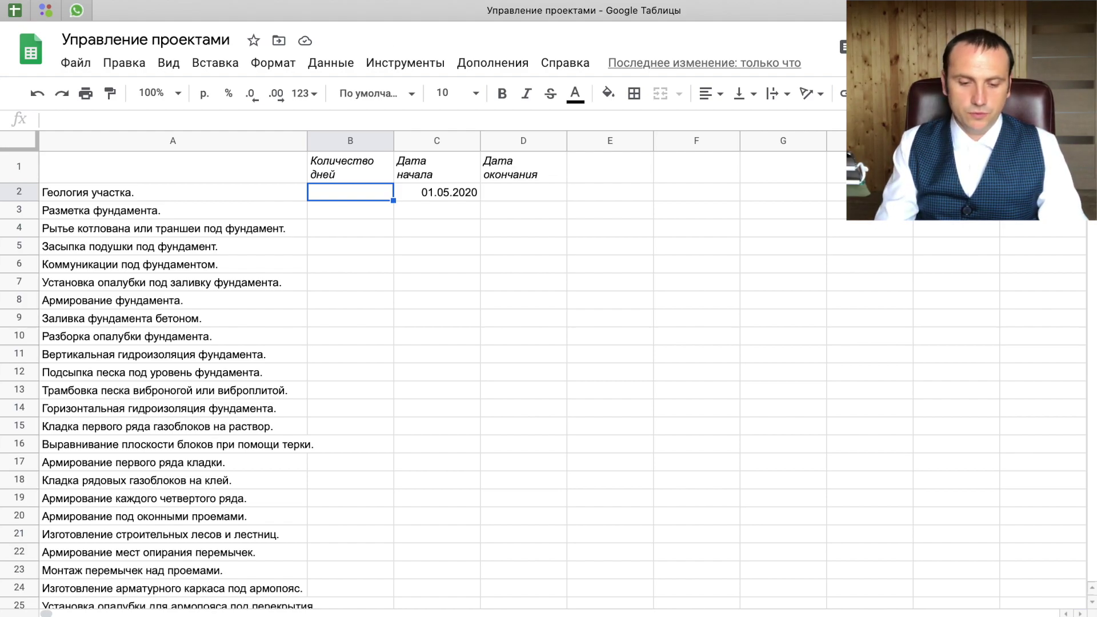
pyautogui.write('=слу')
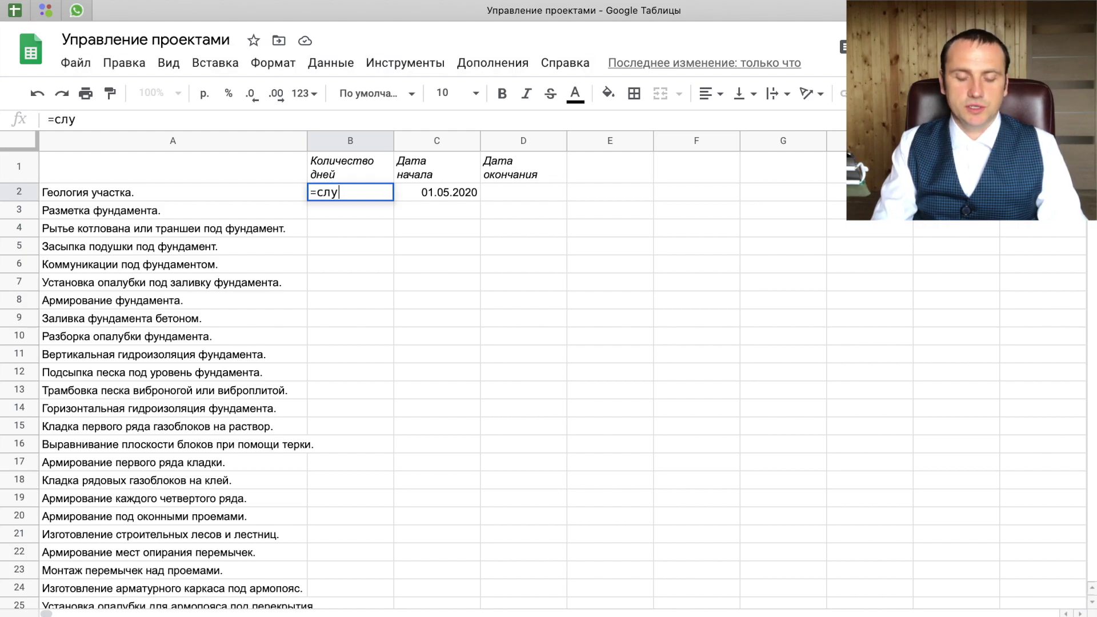
pyautogui.write('чмежду(1')
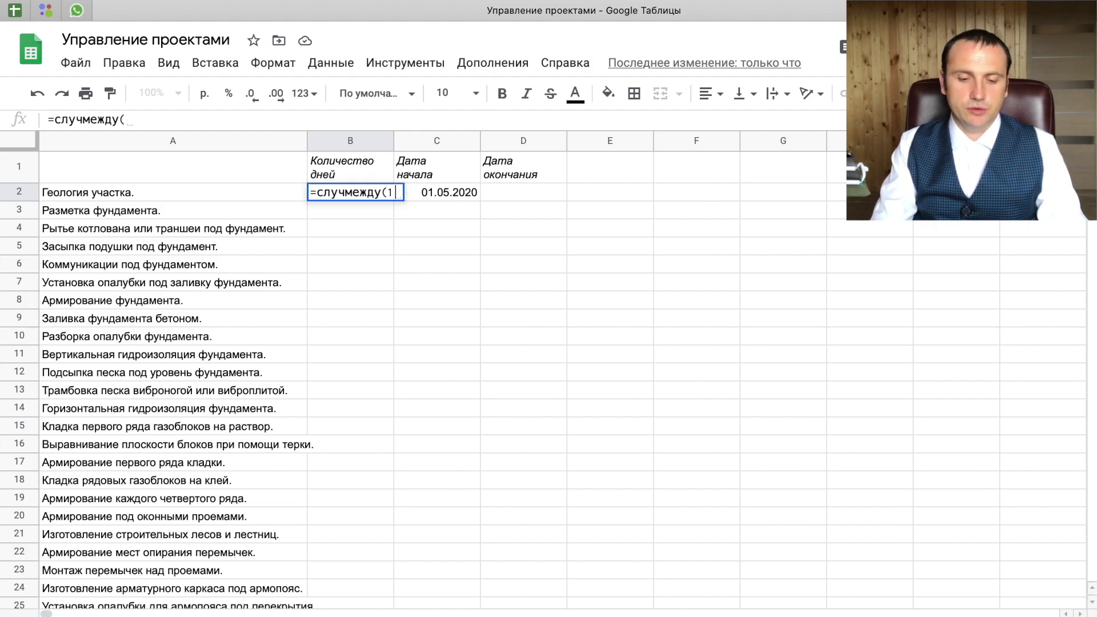
pyautogui.write('; ')
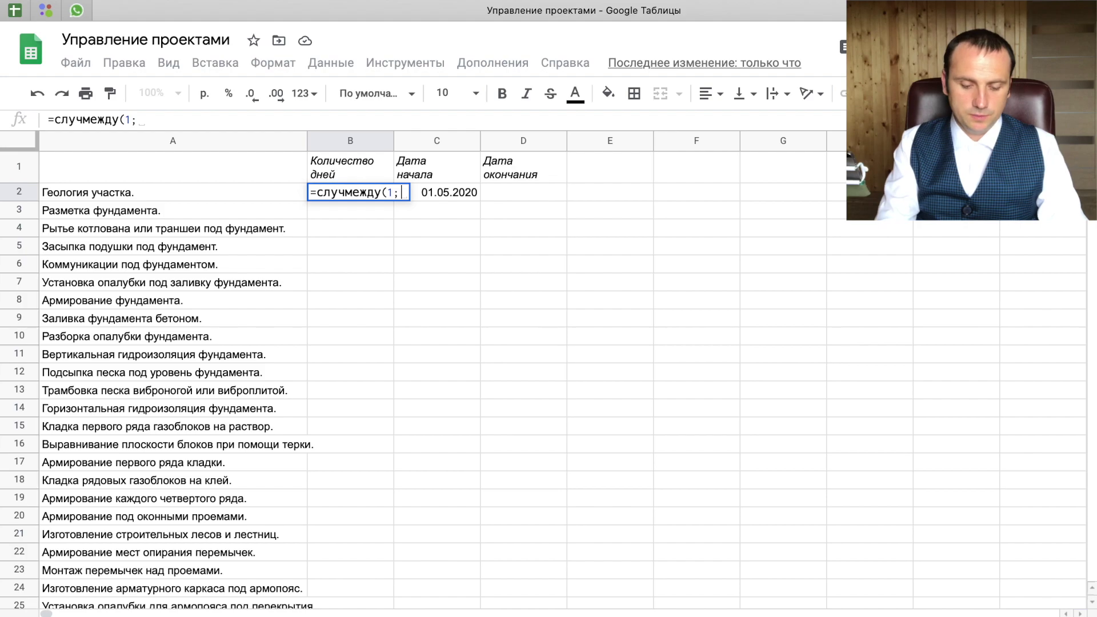
pyautogui.write('10')
pyautogui.press('Return')
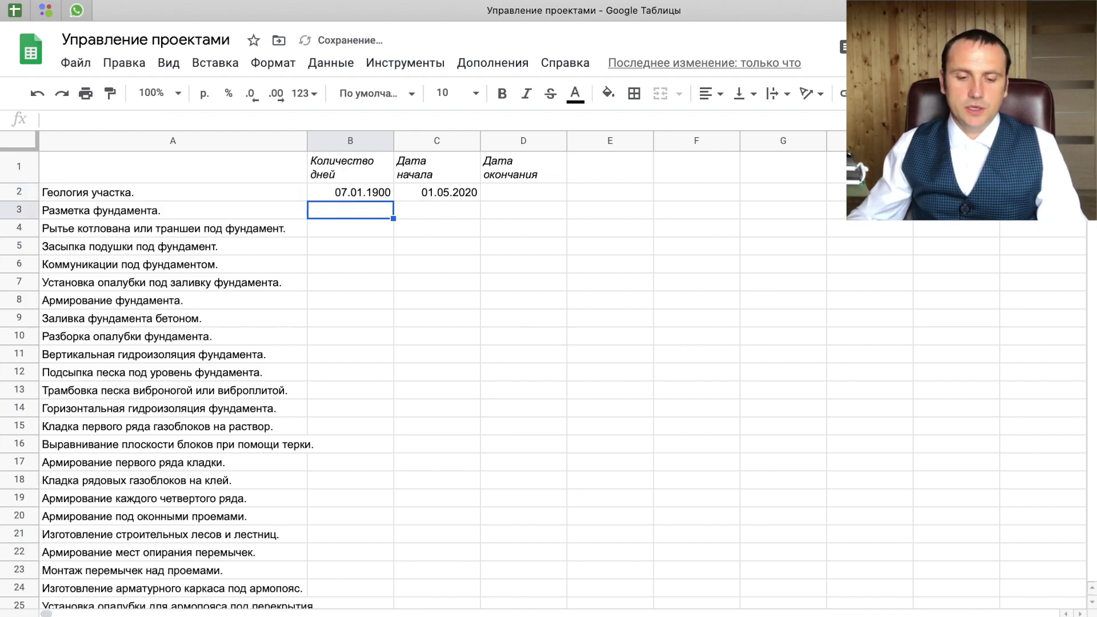
# Format B2 as Number and fill the random day counts down for every task.
pyautogui.click(382, 193)
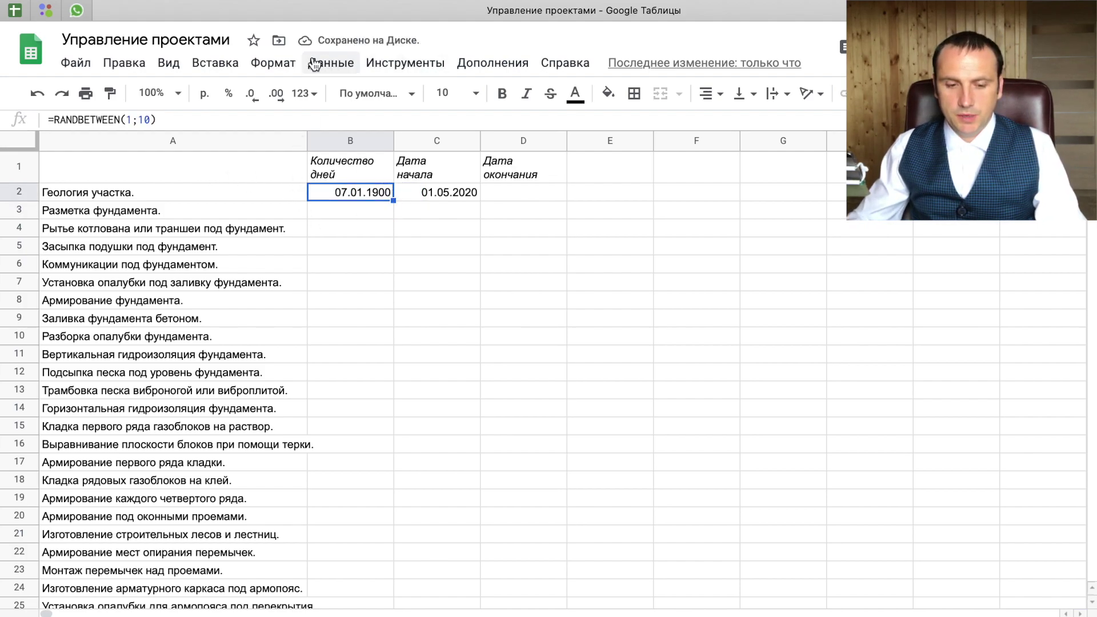
pyautogui.click(273, 63)
pyautogui.moveTo(296, 135)
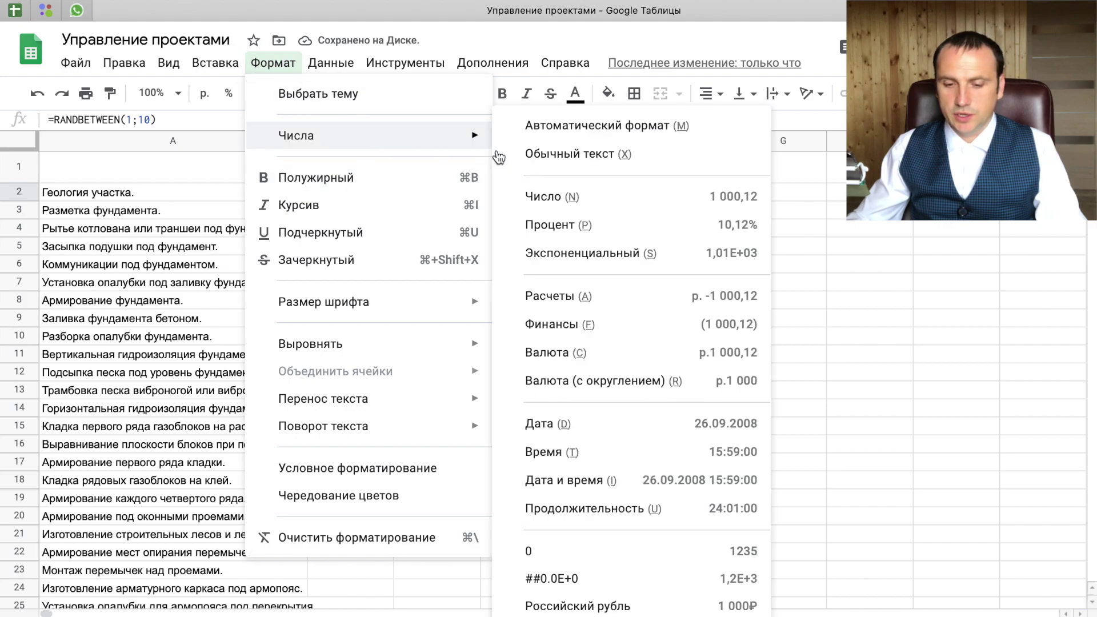
pyautogui.click(542, 197)
pyautogui.doubleClick(391, 200)
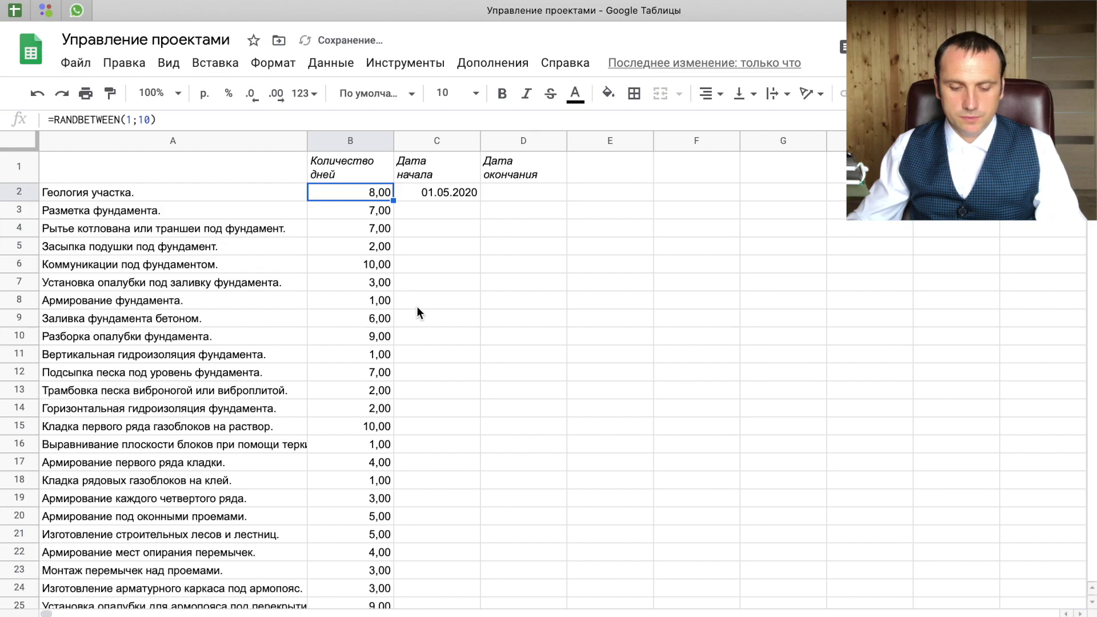
pyautogui.scroll(-20, 417, 305)
pyautogui.scroll(-15, 417, 305)
pyautogui.scroll(18, 417, 305)
pyautogui.scroll(20, 417, 306)
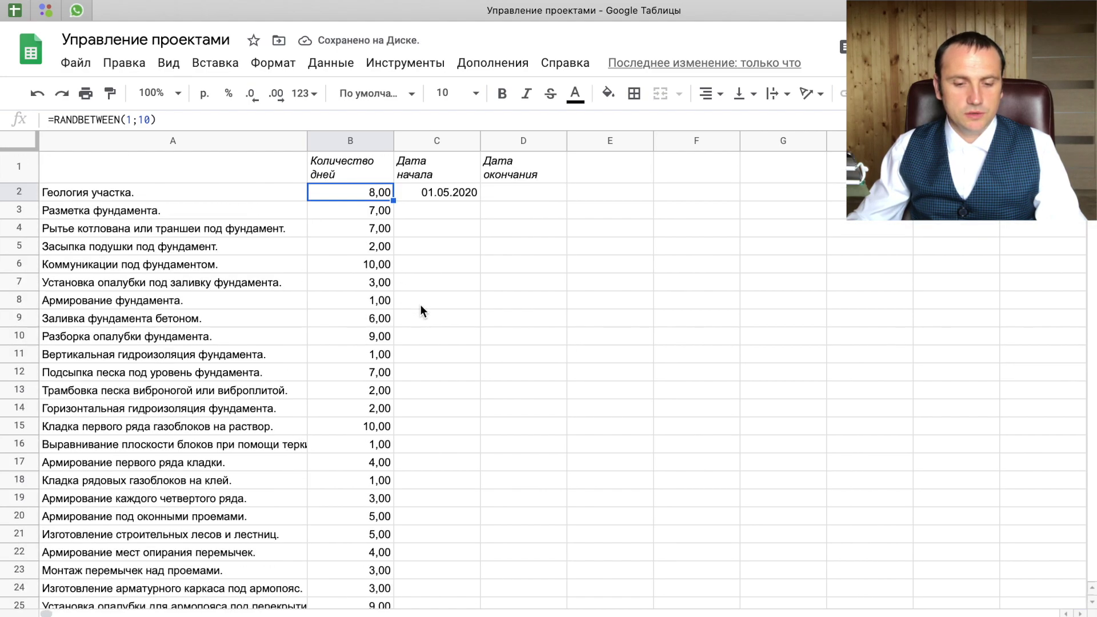
pyautogui.click(517, 181)
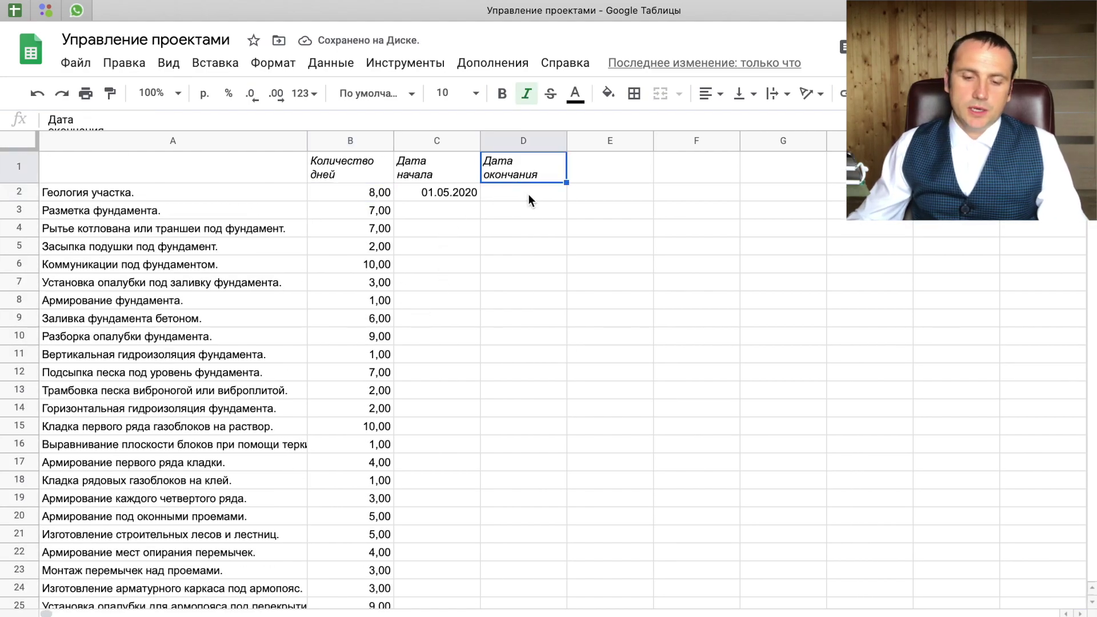
# Enter end date formula =C2+B2 in D2 and =D2 as the next start date in C3.
pyautogui.click(528, 195)
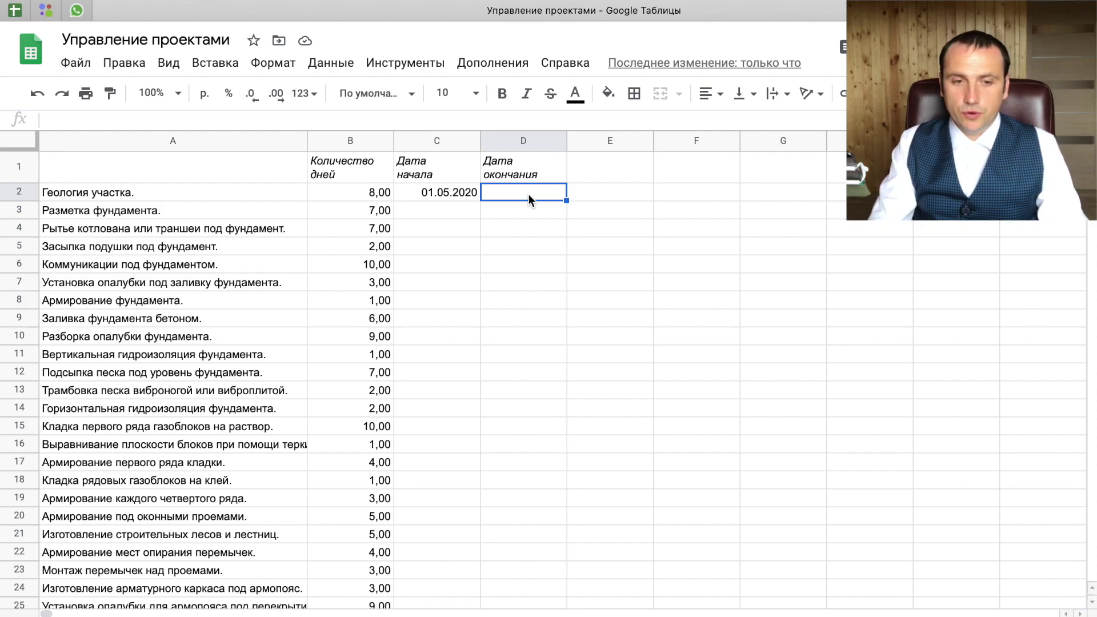
pyautogui.write('=C2')
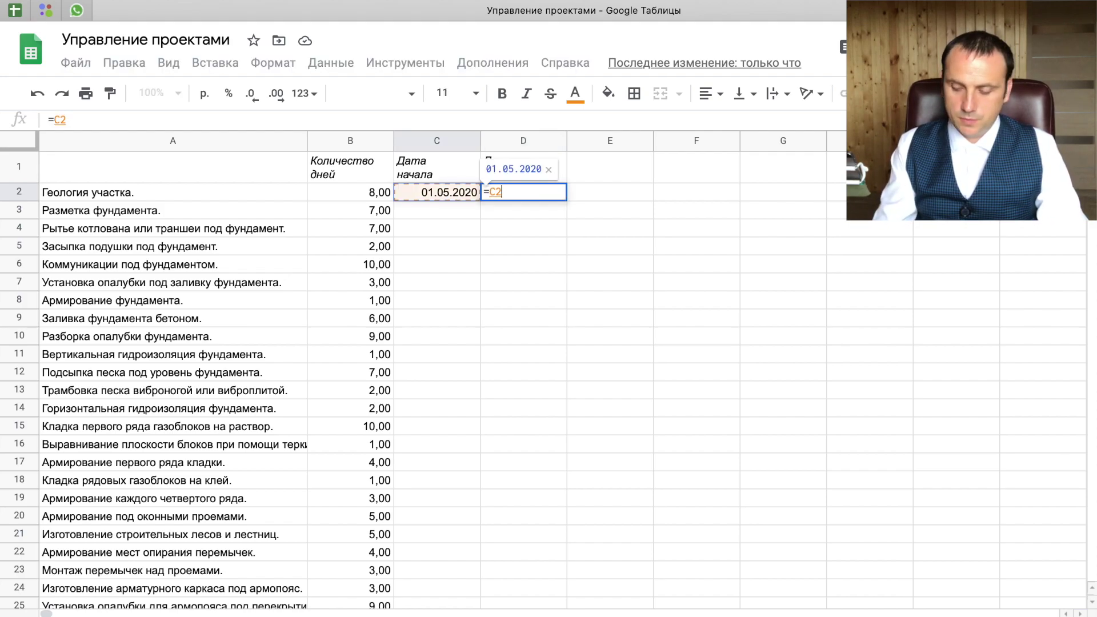
pyautogui.write('+B2')
pyautogui.press('Return')
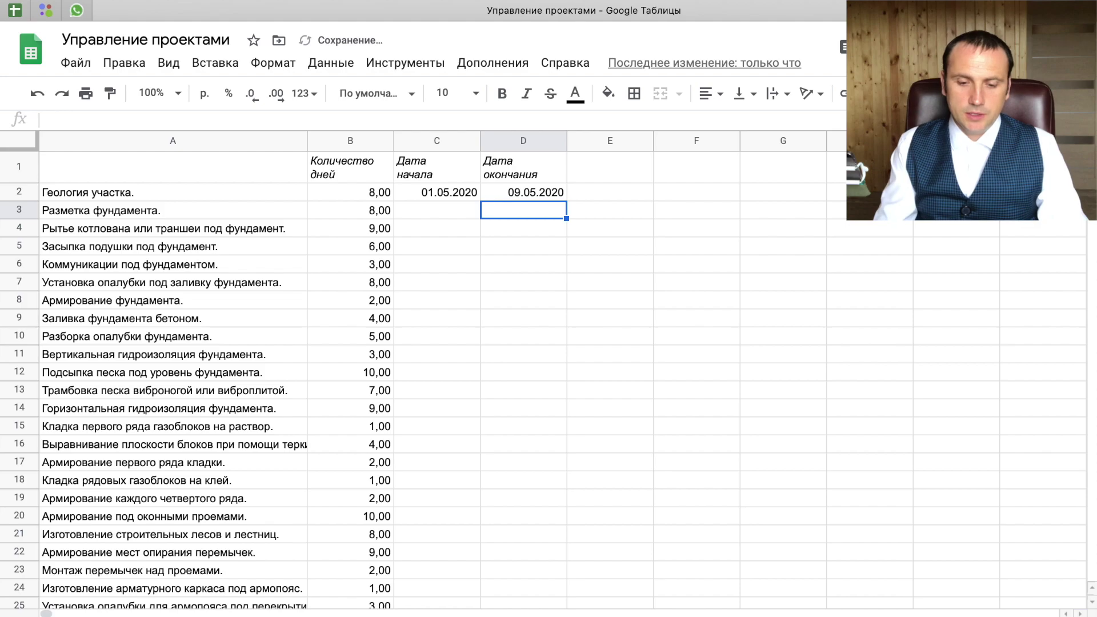
pyautogui.click(437, 192)
pyautogui.click(436, 210)
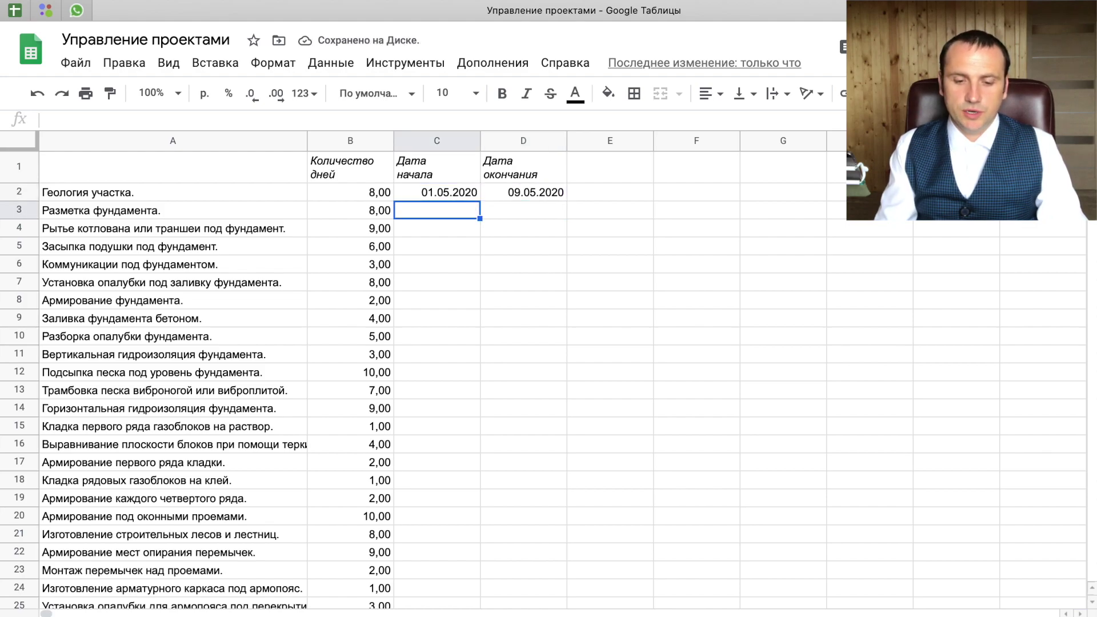
pyautogui.write('=D2')
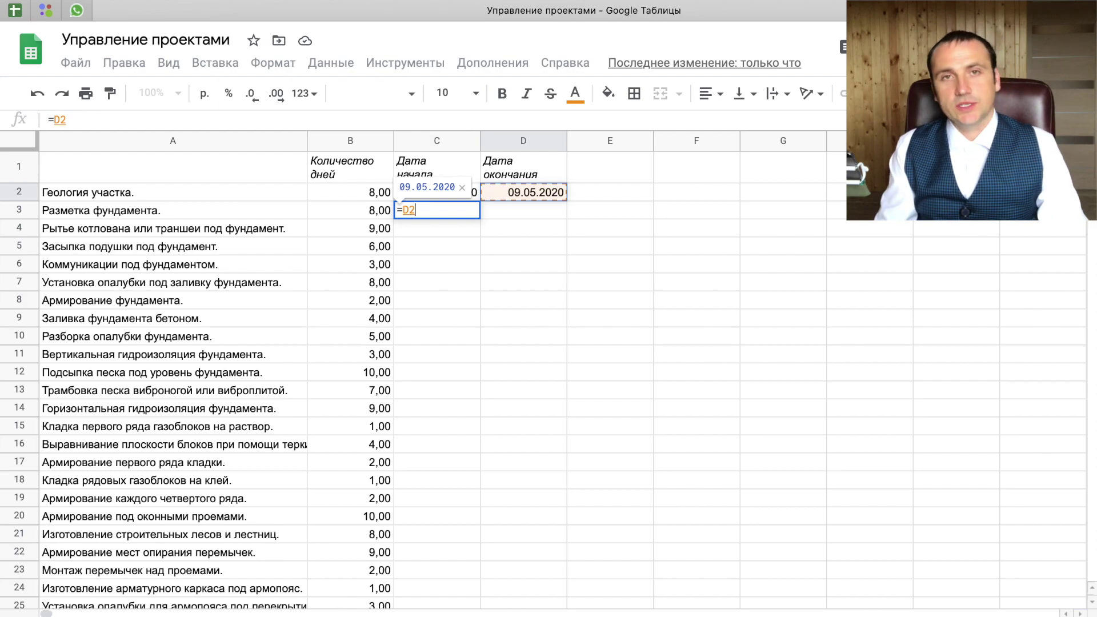
pyautogui.press('Return')
# Enter =C3+B3 in D3 as the second task's end date.
pyautogui.press('Right')
pyautogui.press('Up')
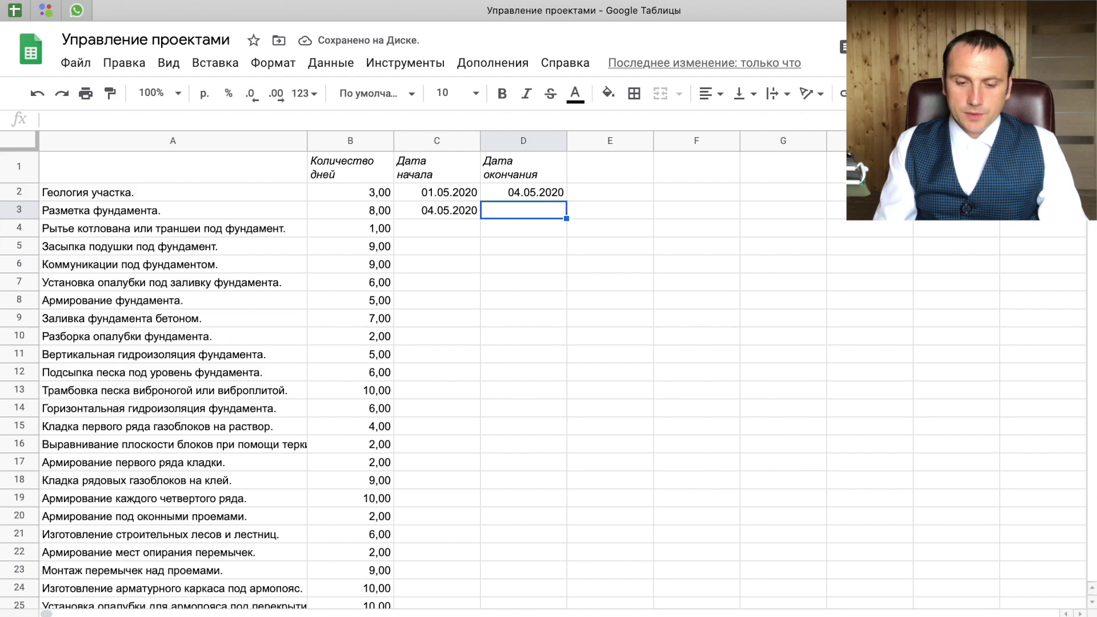
pyautogui.write('=')
pyautogui.press('Left')
pyautogui.write('+')
pyautogui.press('Left')
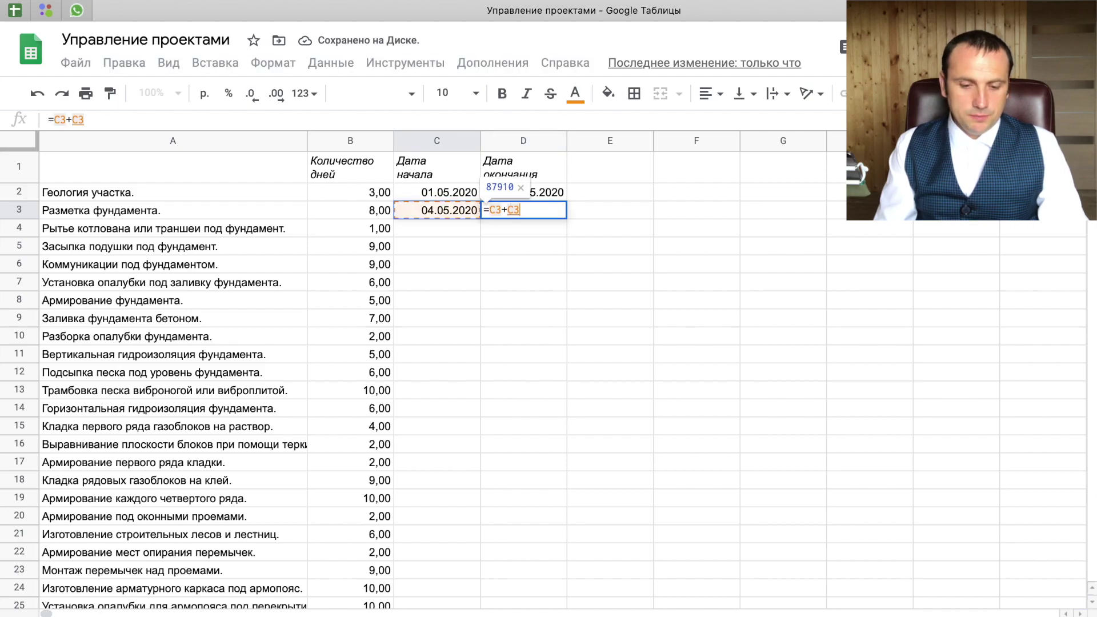
pyautogui.press('Left')
pyautogui.press('Return')
# Copy C3:D3 and fill both date formulas down through every task.
pyautogui.press('Left')
pyautogui.press('Up')
pyautogui.hotkey('shift', 'Right')
pyautogui.hotkey('ctrl', 'c')
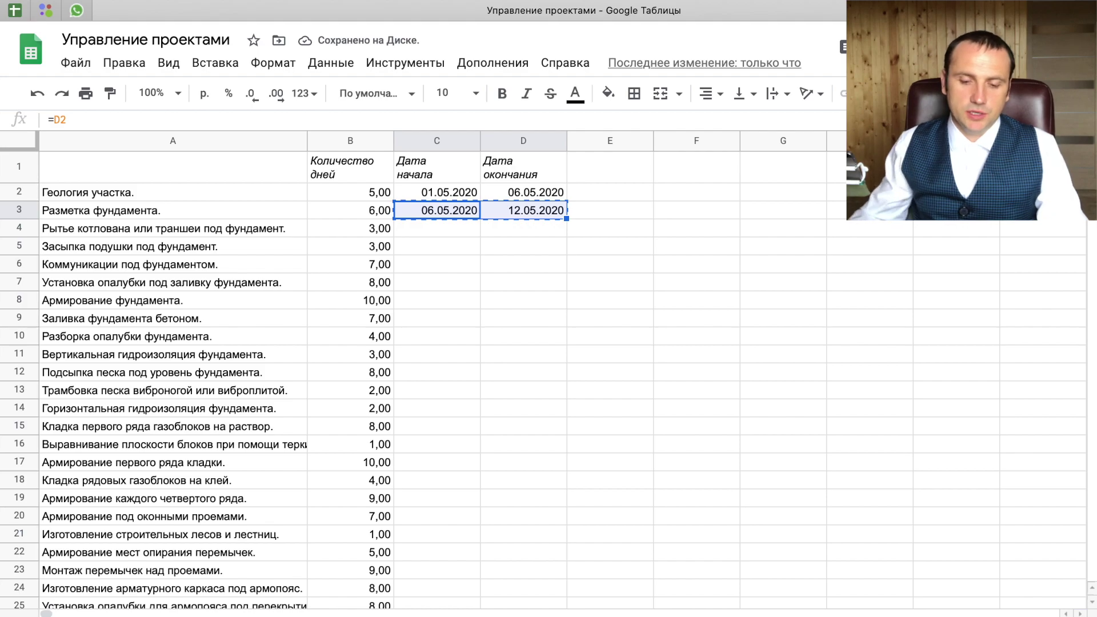
pyautogui.doubleClick(566, 218)
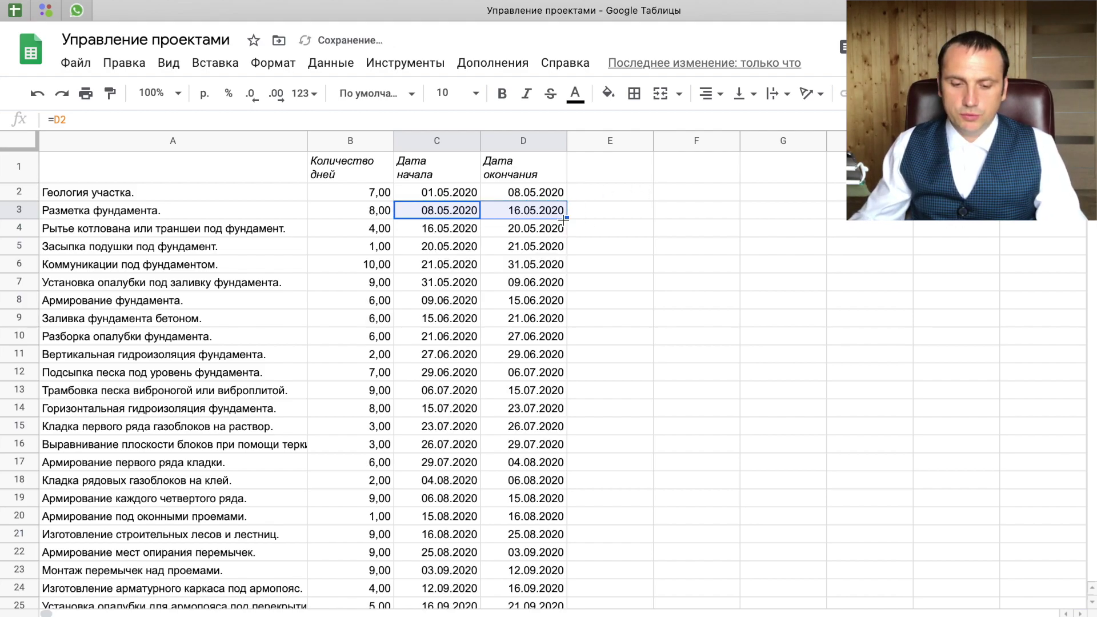
pyautogui.scroll(-10, 539, 311)
pyautogui.scroll(1, 540, 311)
pyautogui.scroll(10, 540, 311)
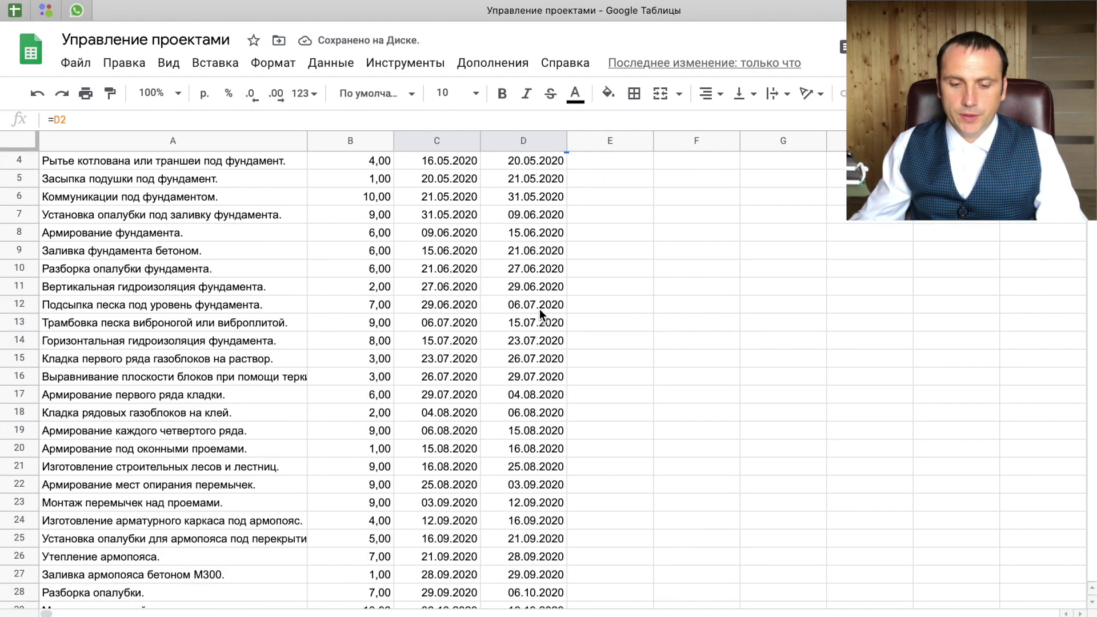
pyautogui.scroll(1, 540, 311)
# Check the filled end-date and day-count formulas and recalculate the random durations.
pyautogui.click(521, 264)
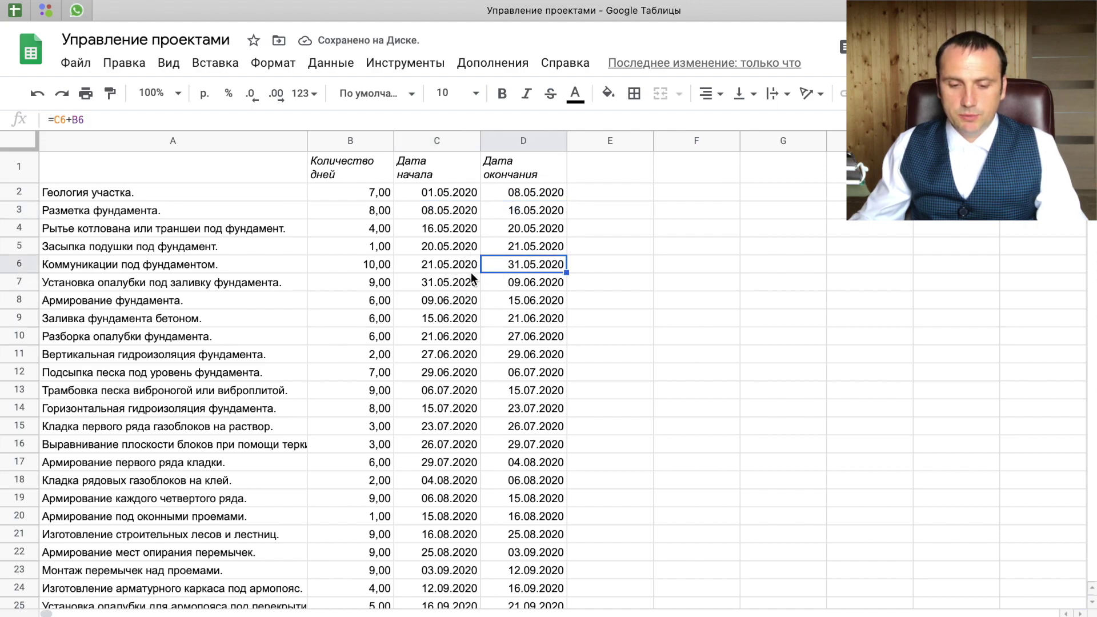
pyautogui.click(345, 216)
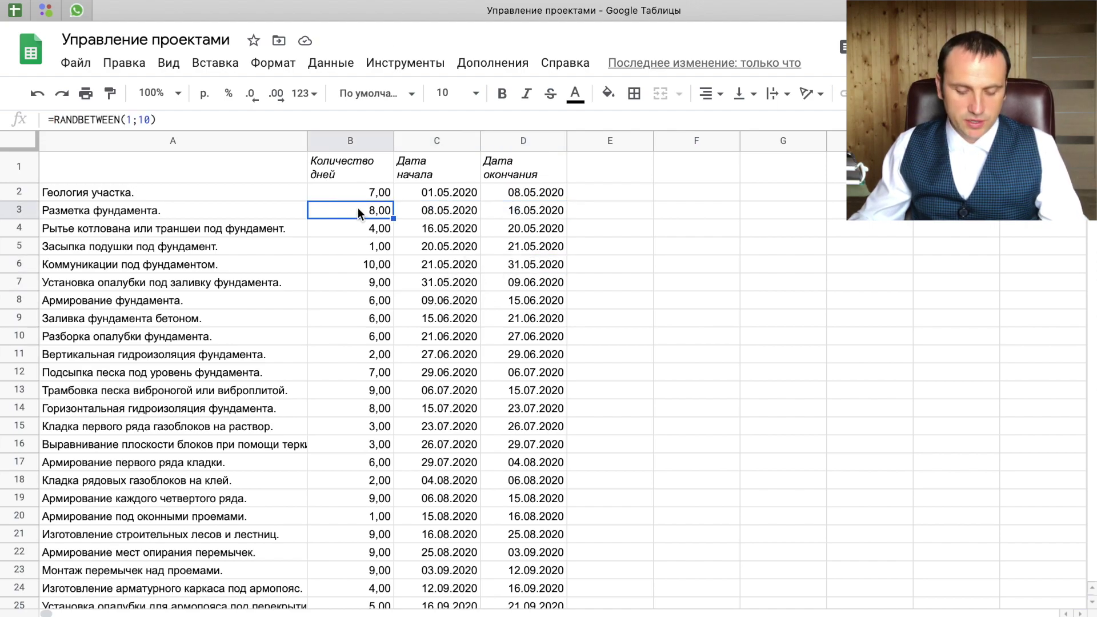
pyautogui.press('Down')
pyautogui.press('Down')
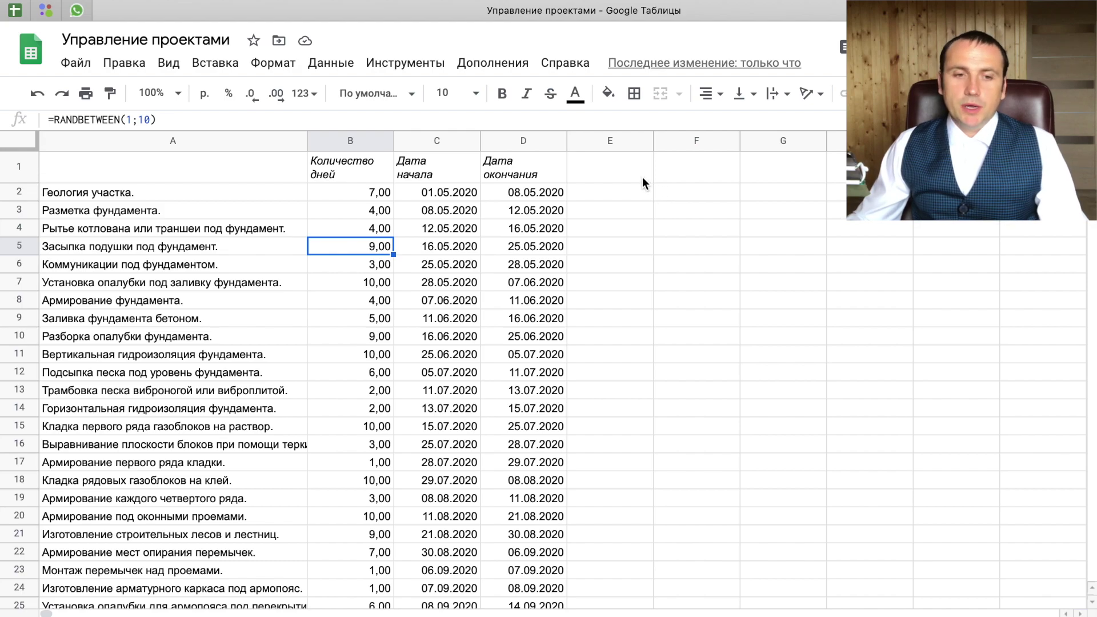
pyautogui.click(612, 174)
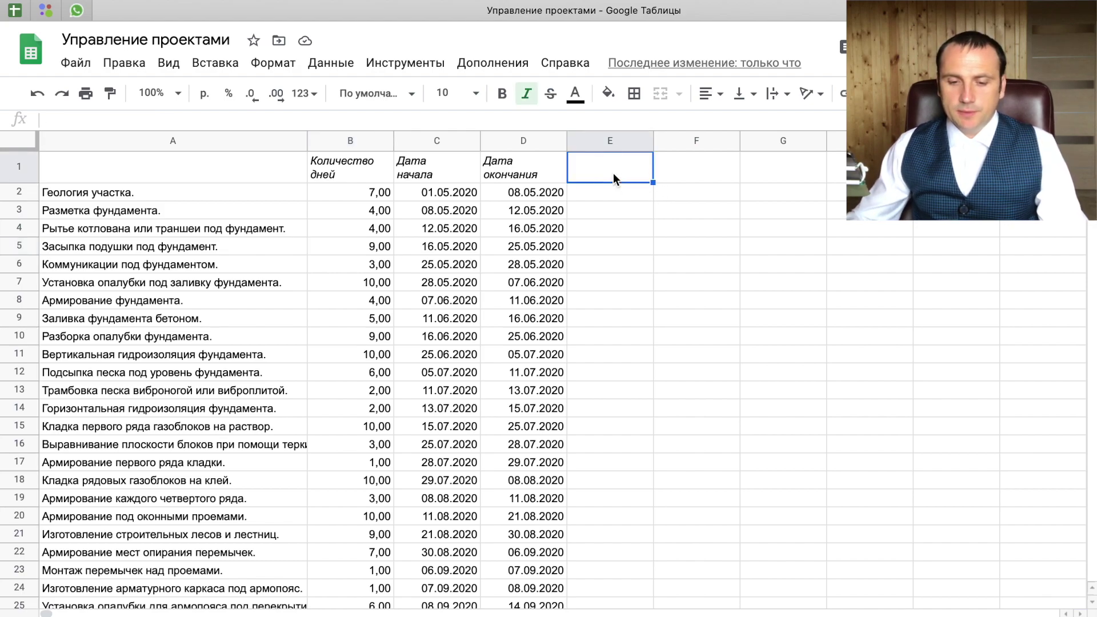
# Enter =C2 in E1 so the date header starts at 01.05.2020.
pyautogui.write('=')
pyautogui.press('Left')
pyautogui.press('Left')
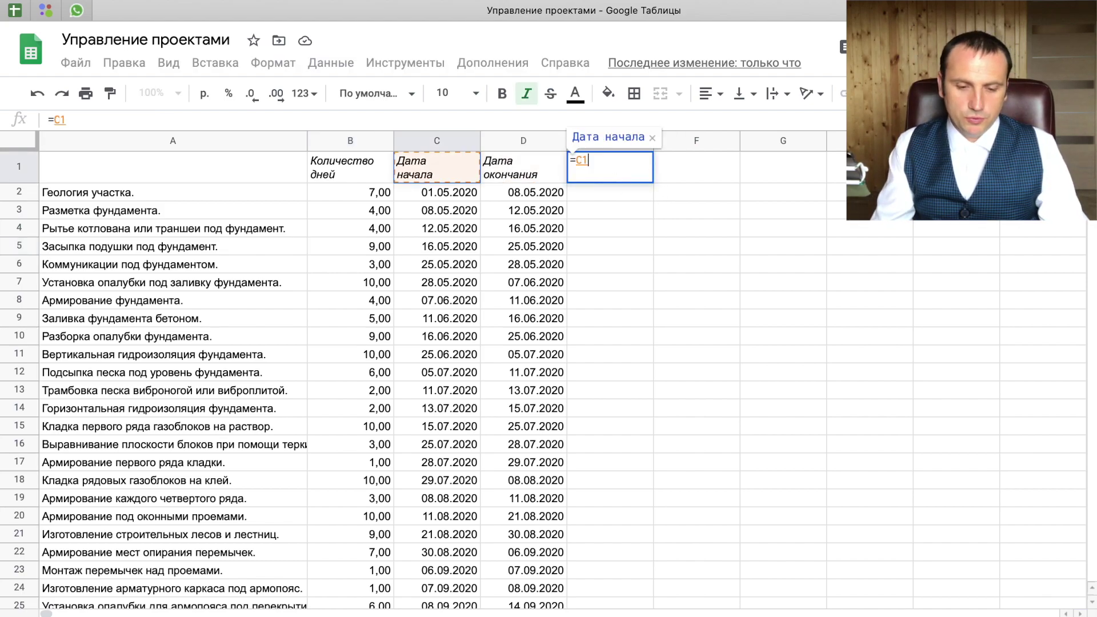
pyautogui.press('Down')
pyautogui.press('Return')
pyautogui.press('Up')
pyautogui.press('Right')
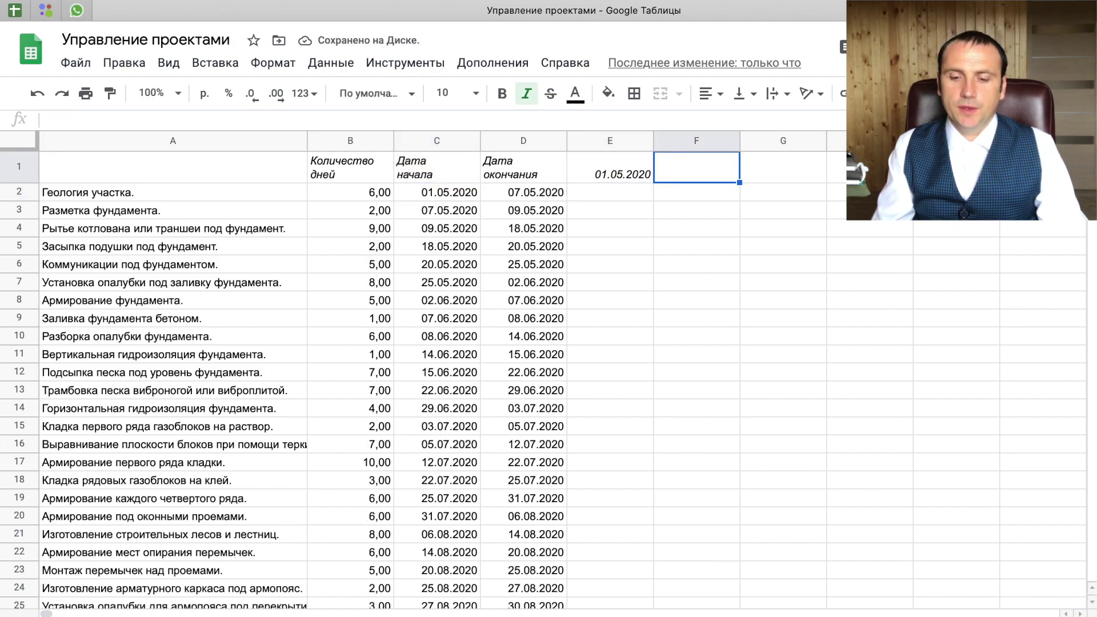
# Enter =E1+1 in F1 and fill the next-day formula across the rest of row 1.
pyautogui.write('=')
pyautogui.press('Left')
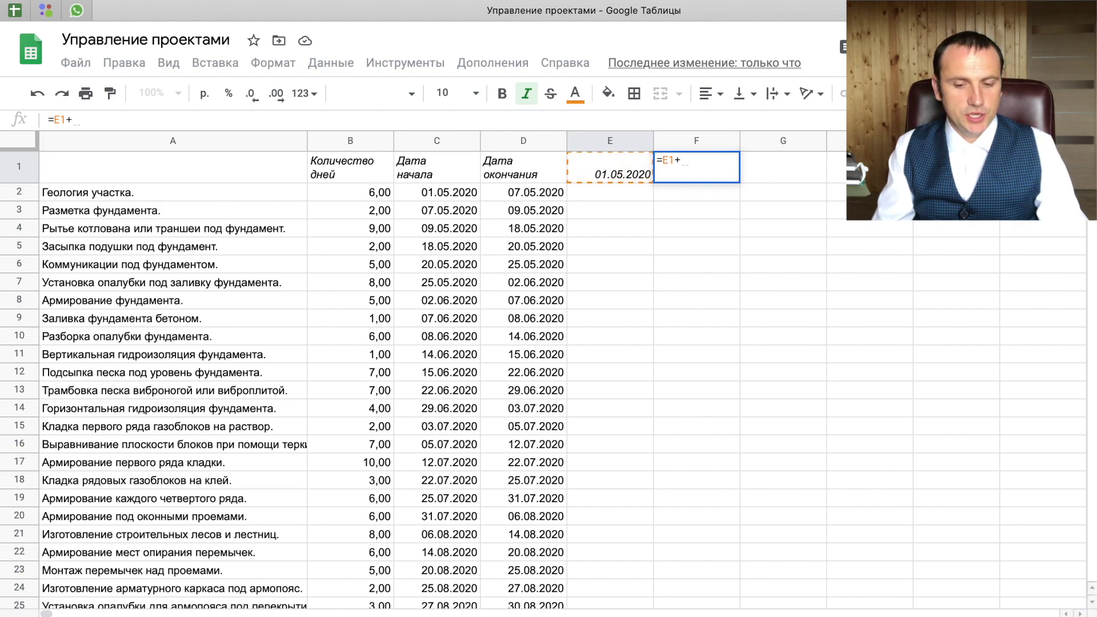
pyautogui.write('1')
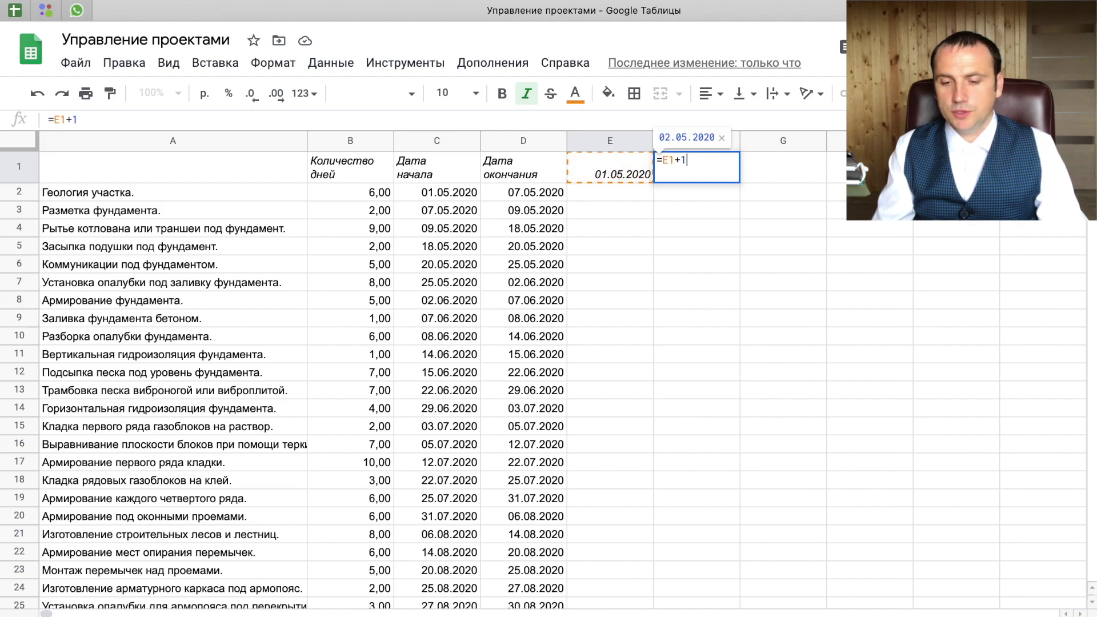
pyautogui.press('Return')
pyautogui.press('Up')
pyautogui.press('Left')
pyautogui.hotkey('shift', 'Right')
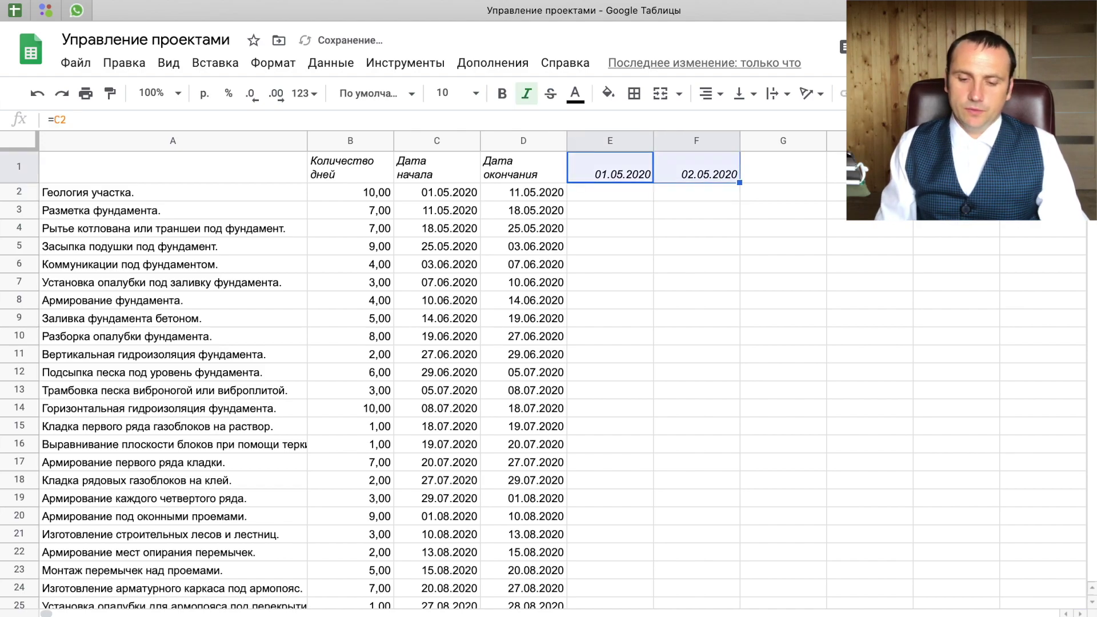
pyautogui.hotkey('ctrl', 'shift', 'Right')
pyautogui.hotkey('ctrl', 'v')
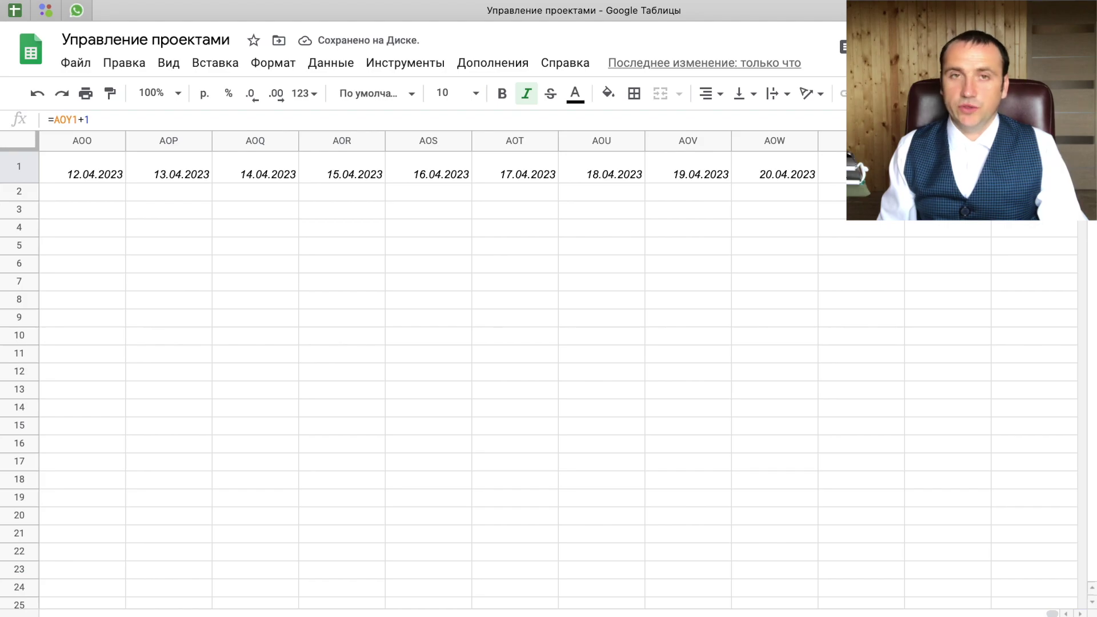
pyautogui.hotkey('ctrl', 'Left')
pyautogui.press('Right')
pyautogui.press('Right')
pyautogui.press('Right')
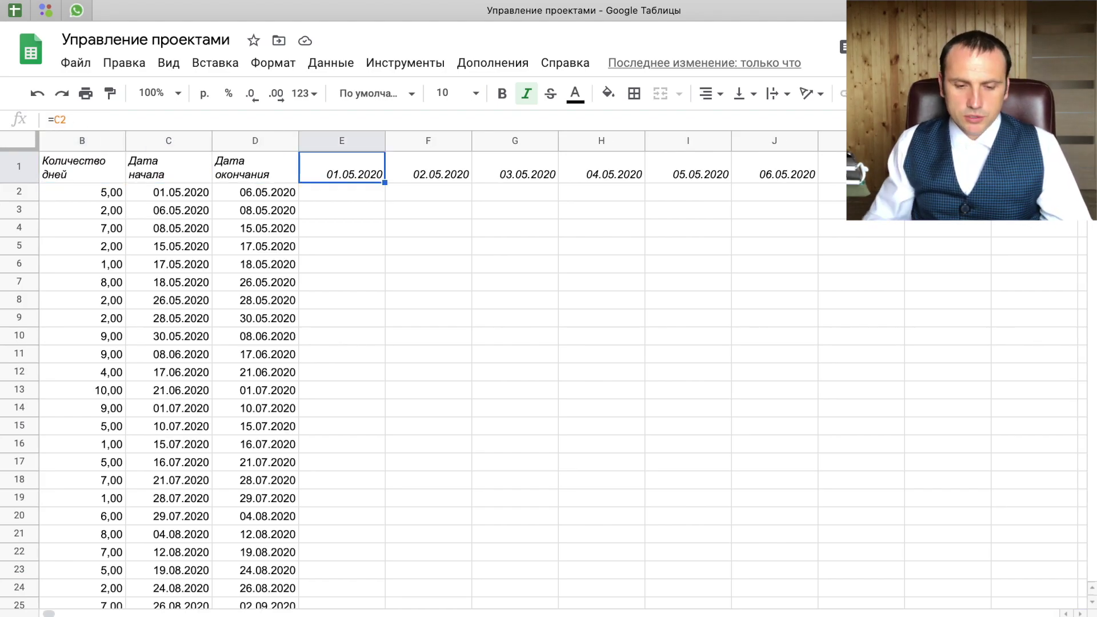
pyautogui.click(335, 140)
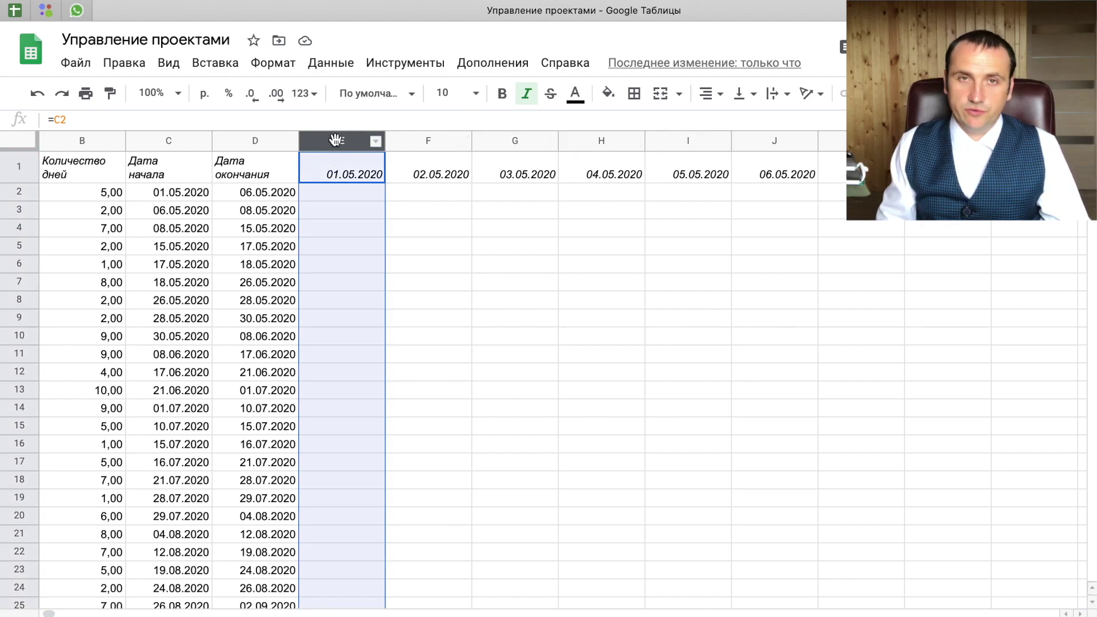
# Narrow all date columns from E to the last date column.
pyautogui.hotkey('ctrl', 'shift', 'Right')
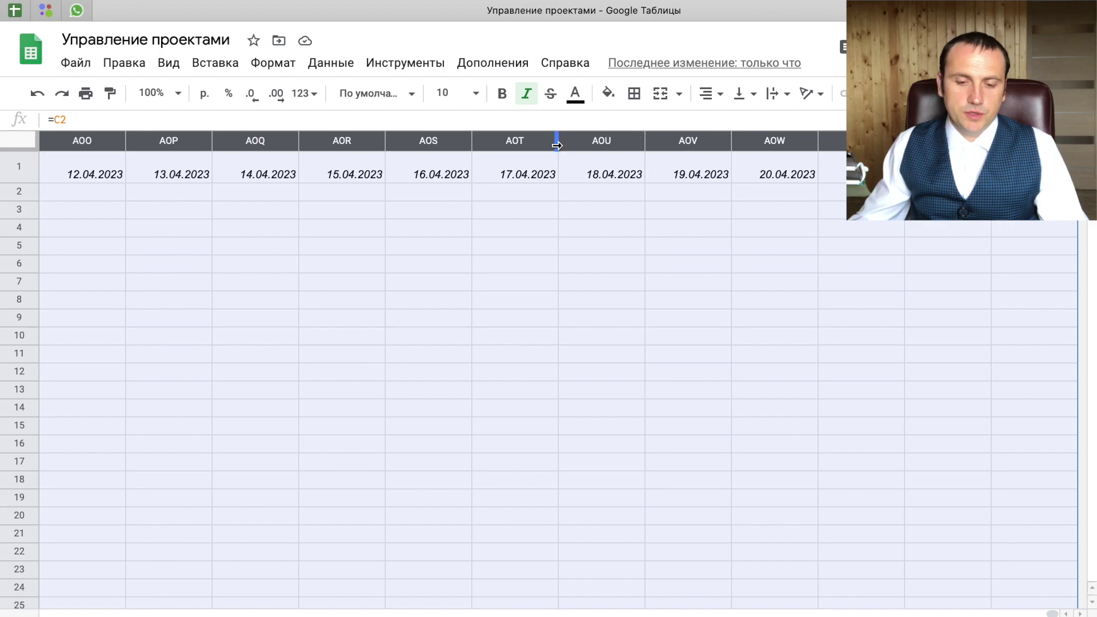
pyautogui.moveTo(557, 146); pyautogui.dragTo(496, 174)
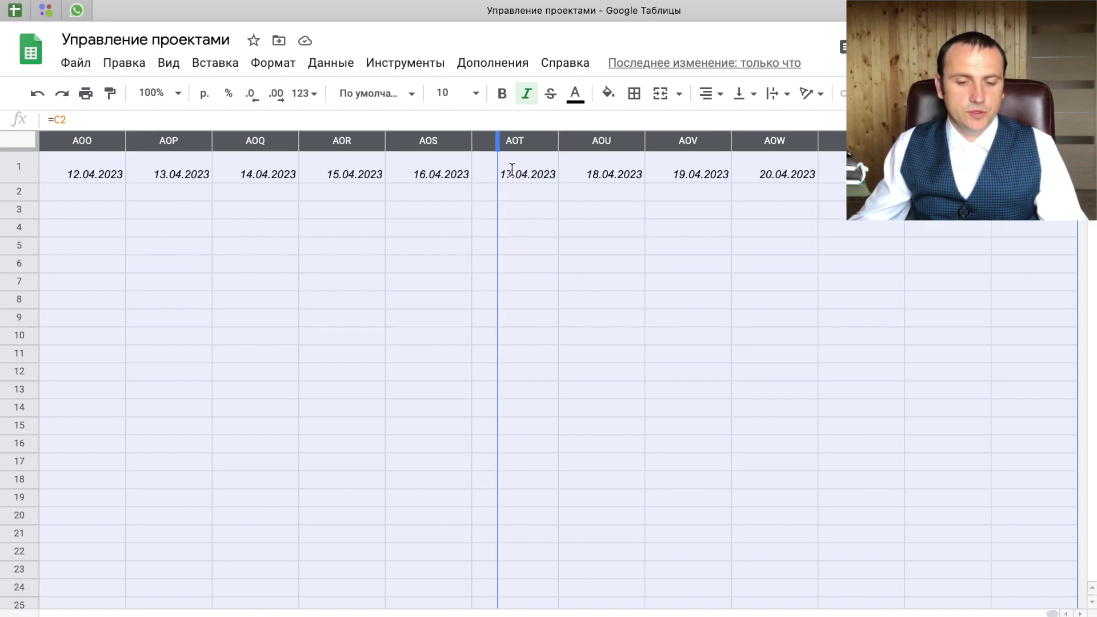
pyautogui.moveTo(512, 170); pyautogui.dragTo(511, 169)
pyautogui.hscroll(-10, 529, 203)
pyautogui.hscroll(-10, 544, 205)
pyautogui.hscroll(-10, 552, 206)
pyautogui.hscroll(-10, 561, 210)
pyautogui.hscroll(-10, 561, 210)
pyautogui.hscroll(-10, 422, 197)
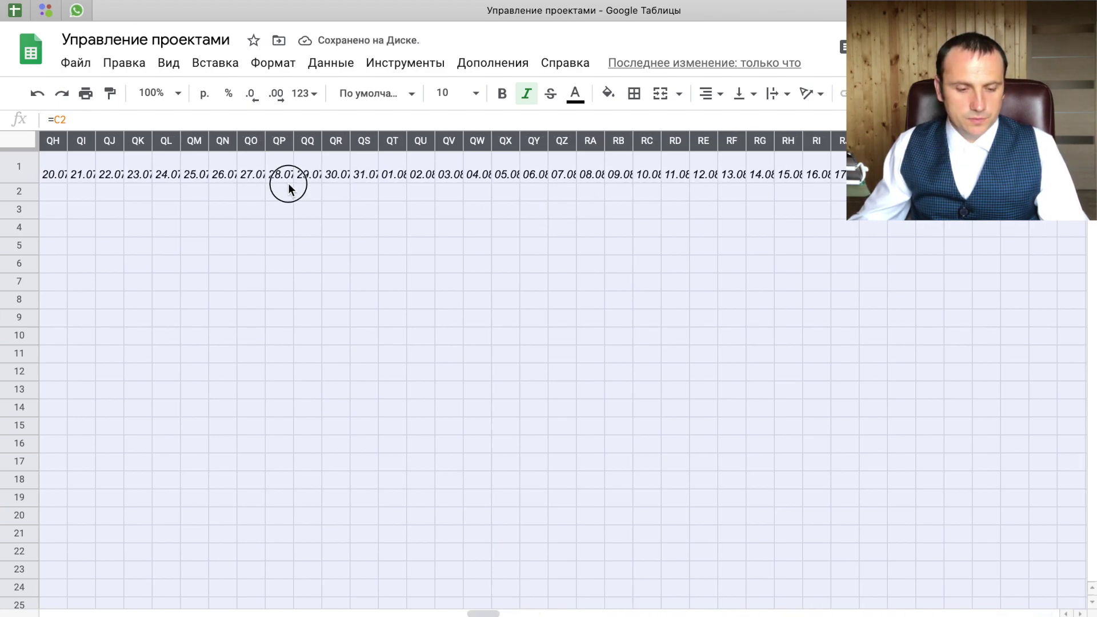
pyautogui.click(288, 183)
# Rotate the row 1 dates 90° upward so they read vertically.
pyautogui.hotkey('ctrl', 'Left')
pyautogui.press('Right')
pyautogui.press('Right')
pyautogui.press('Right')
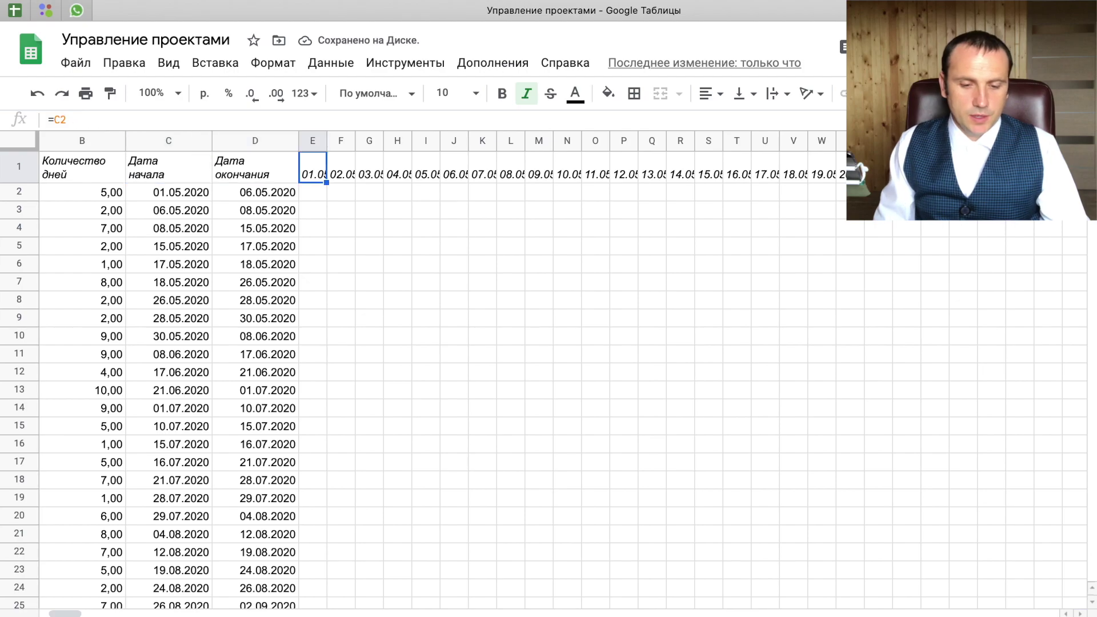
pyautogui.hotkey('ctrl', 'shift', 'Right')
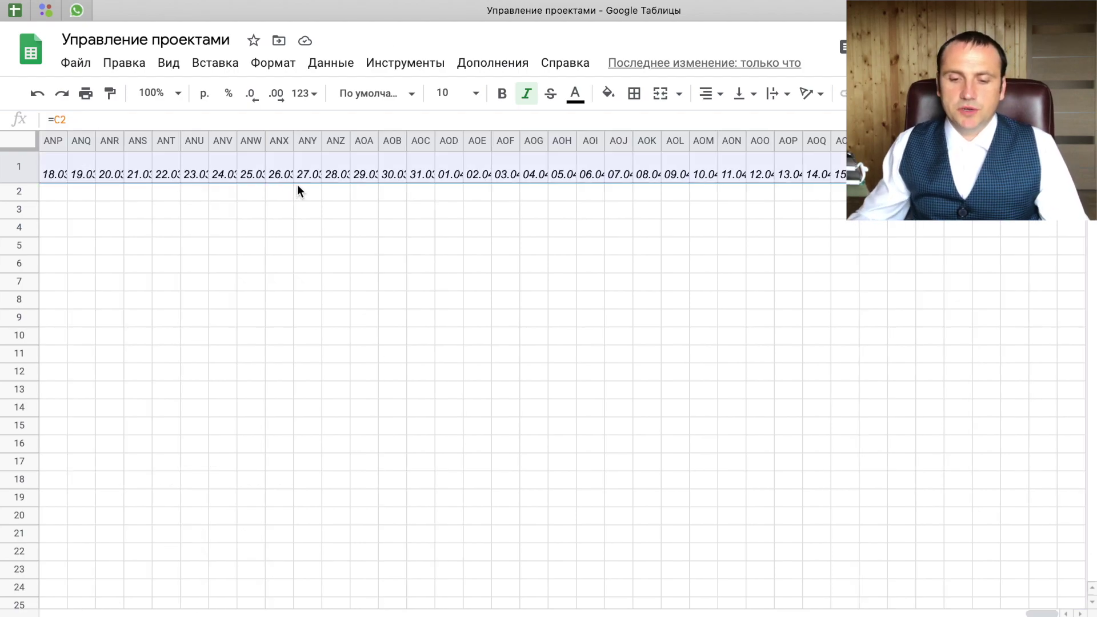
pyautogui.click(754, 95)
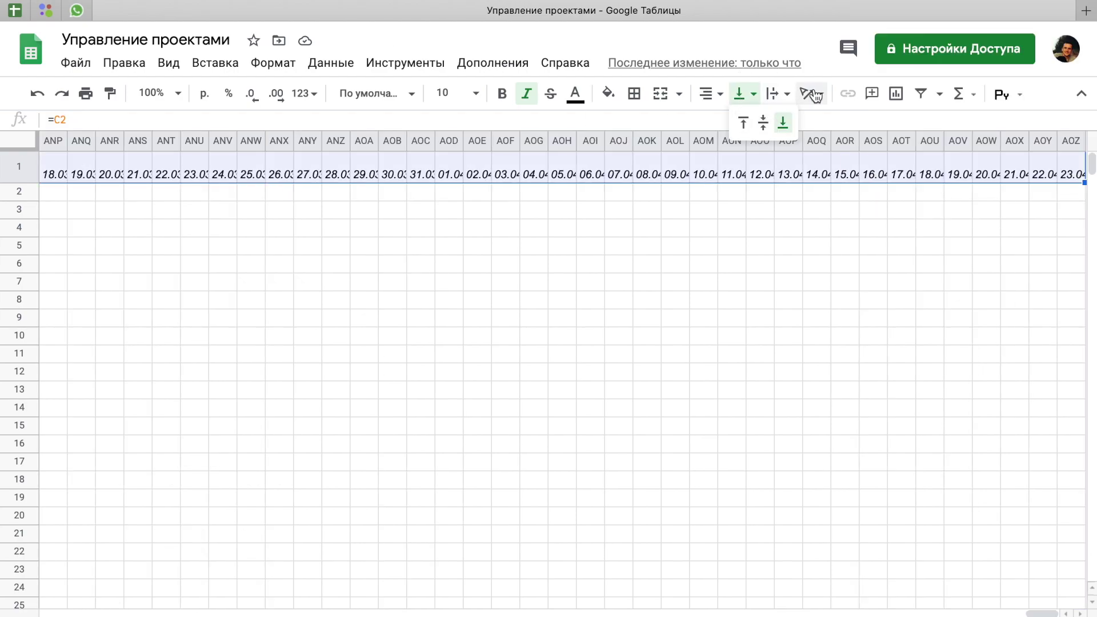
pyautogui.click(811, 93)
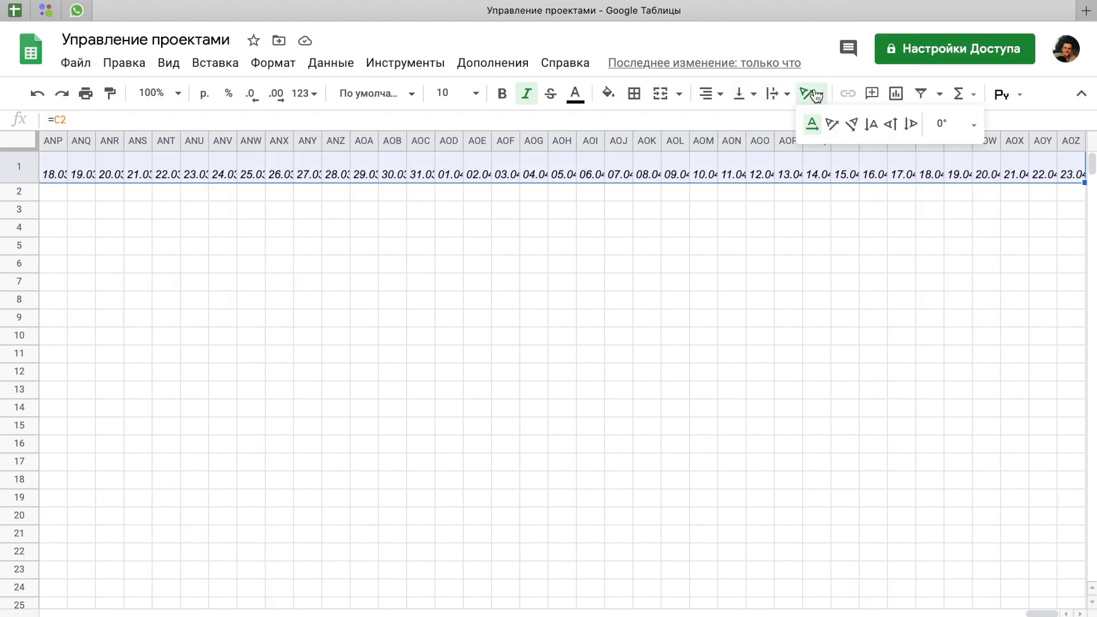
pyautogui.click(891, 124)
pyautogui.hscroll(-10, 685, 266)
pyautogui.click(686, 265)
pyautogui.hscroll(-10, 659, 267)
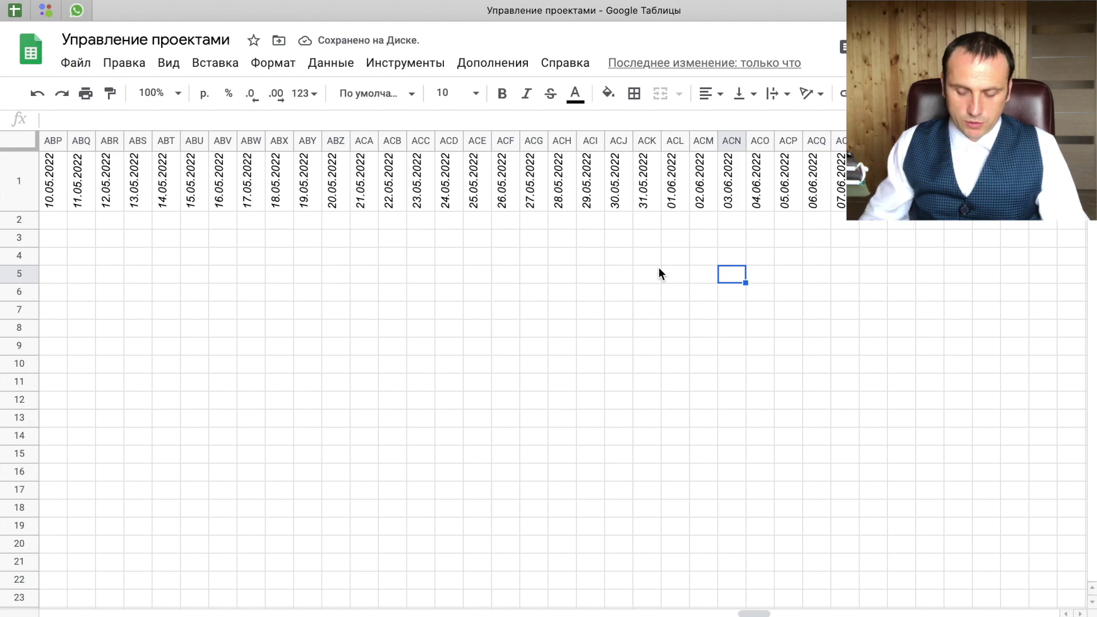
pyautogui.hotkey('ctrl', 'Left')
pyautogui.press('Up')
pyautogui.press('Left')
pyautogui.press('Left')
pyautogui.press('Left')
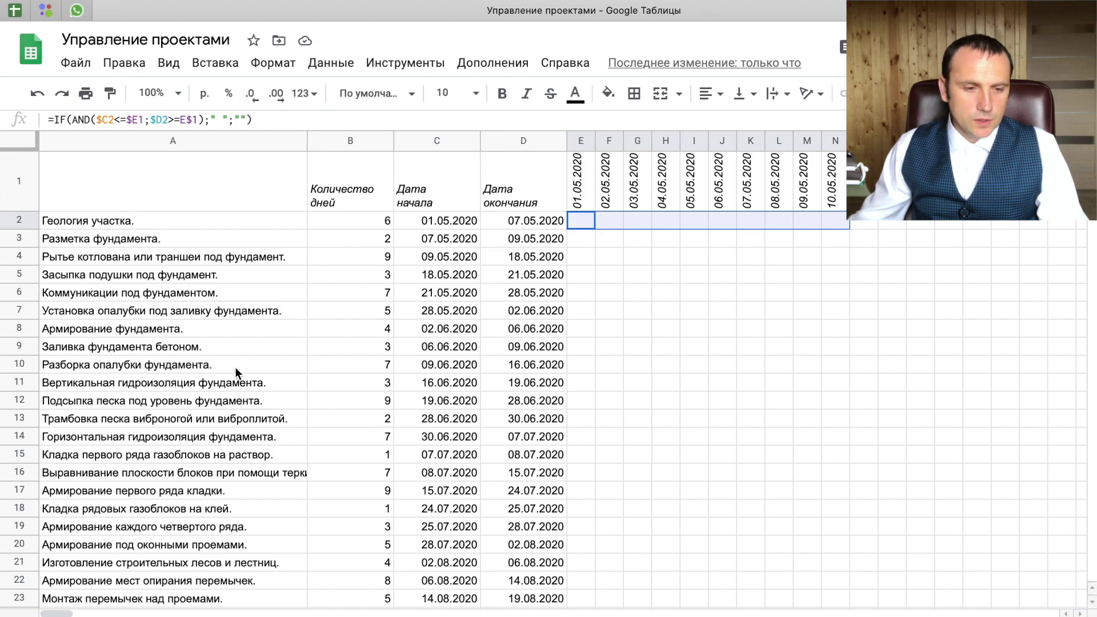
pyautogui.scroll(-3, 235, 367)
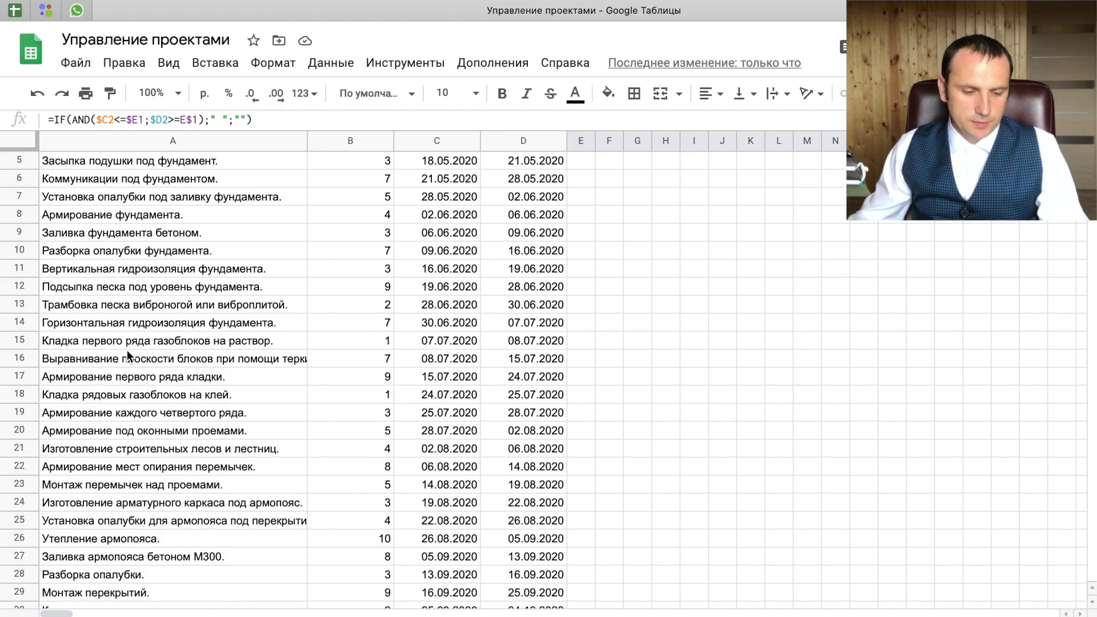
pyautogui.click(157, 322)
pyautogui.scroll(1, 157, 321)
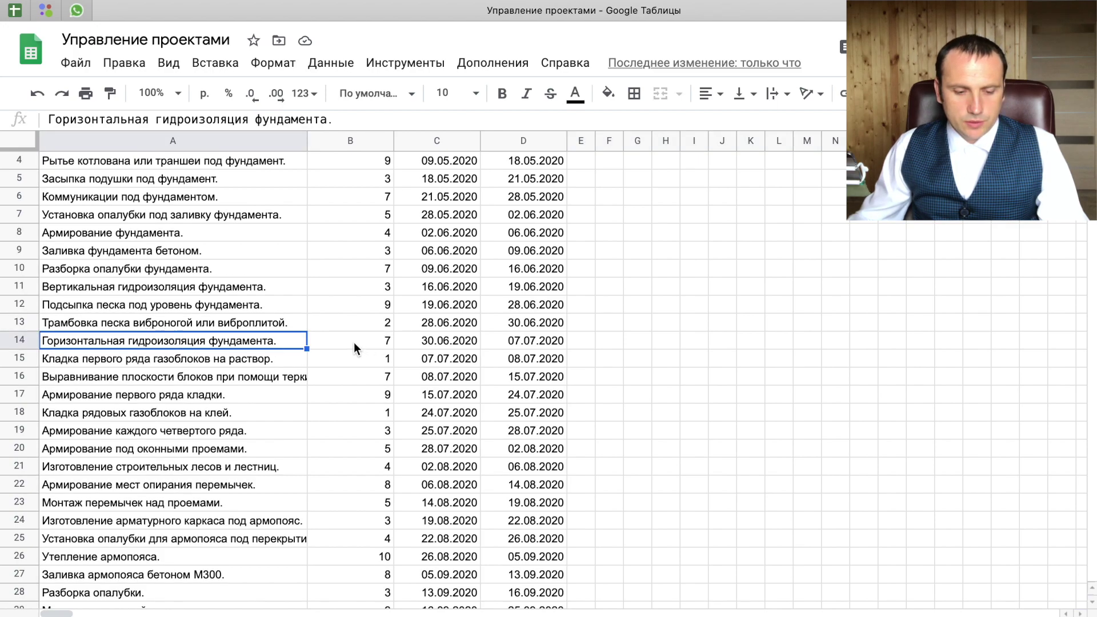
pyautogui.scroll(1, 345, 341)
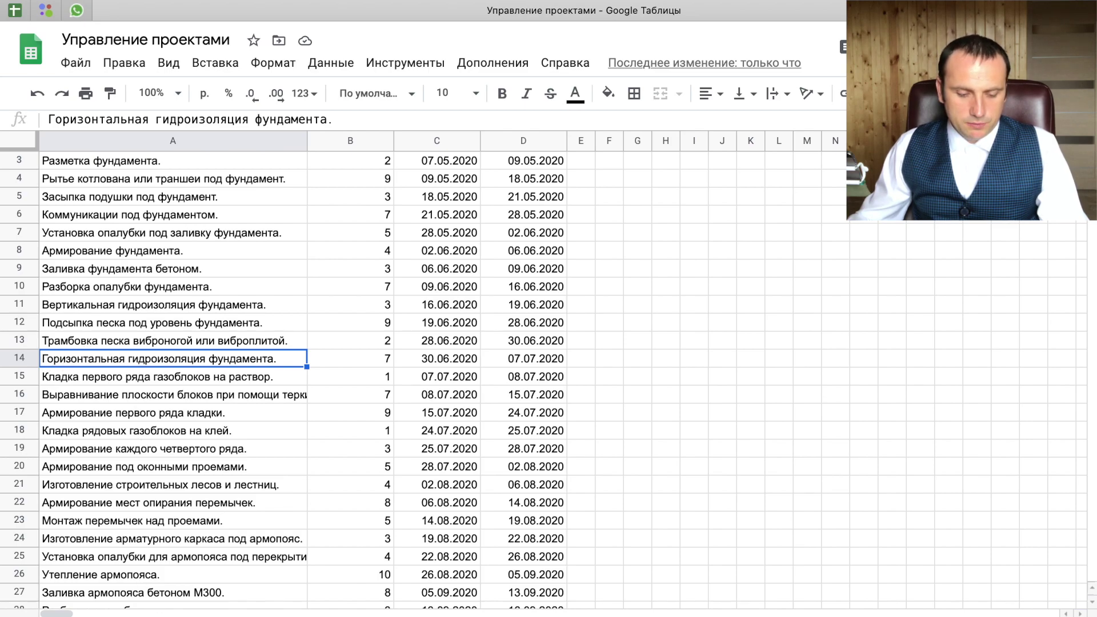
pyautogui.scroll(-13, 234, 474)
pyautogui.scroll(3, 234, 474)
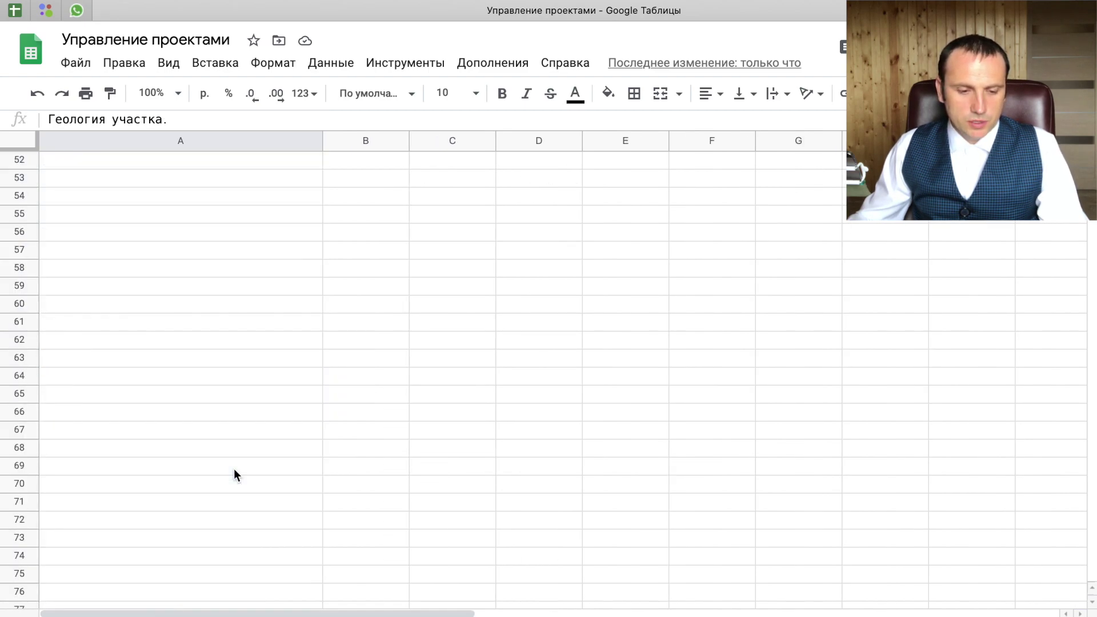
pyautogui.scroll(4, 234, 475)
pyautogui.scroll(1, 234, 469)
pyautogui.click(368, 292)
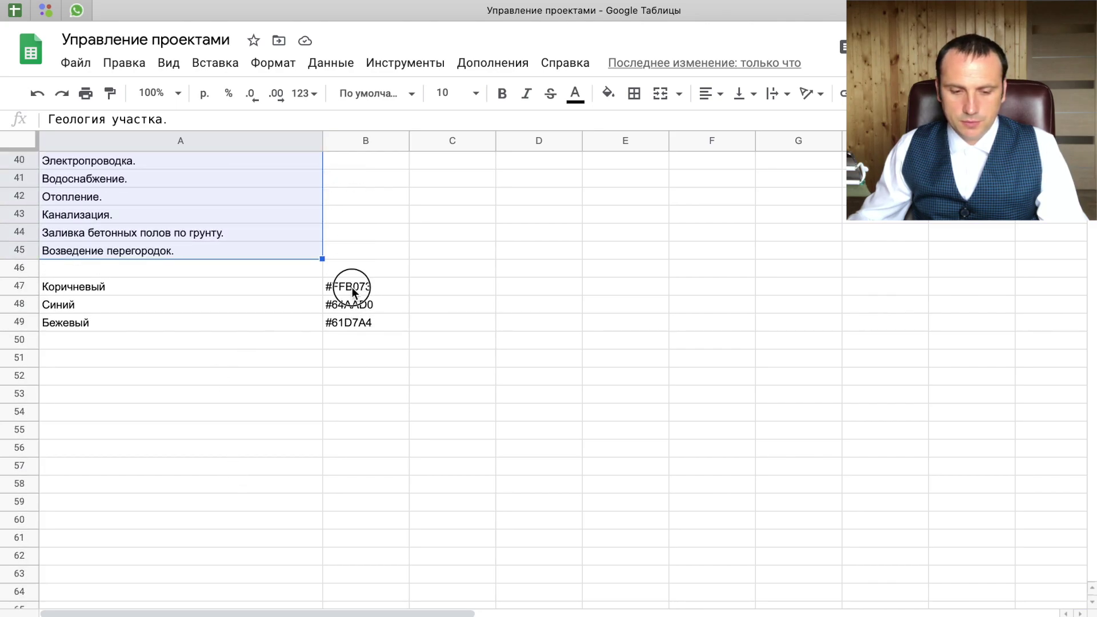
pyautogui.hotkey('ctrl', 'c')
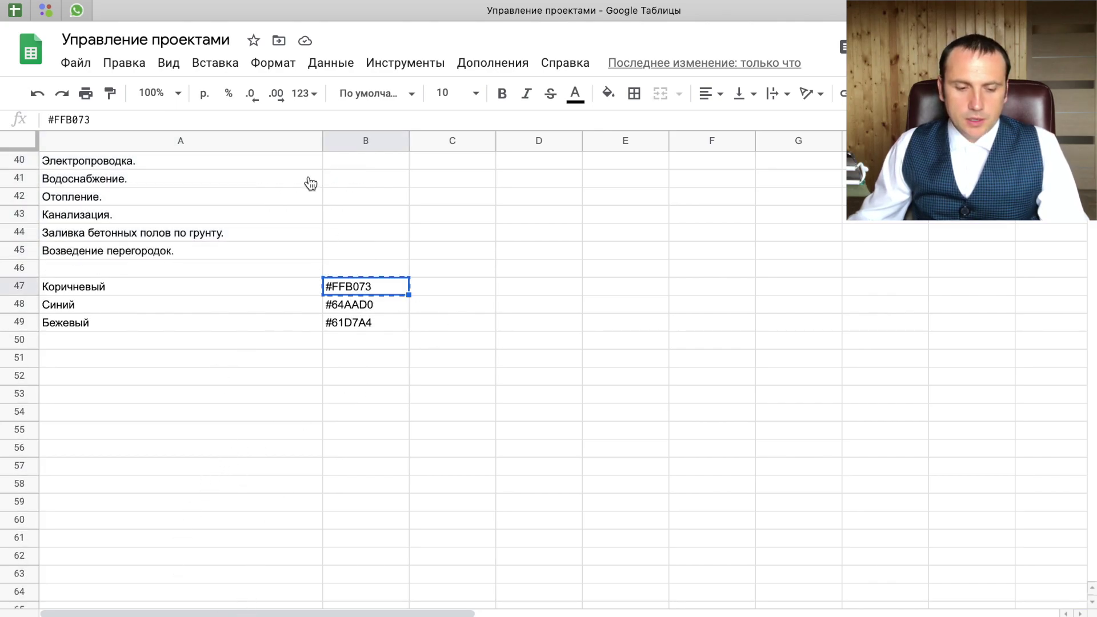
pyautogui.scroll(1, 227, 214)
pyautogui.scroll(2, 227, 214)
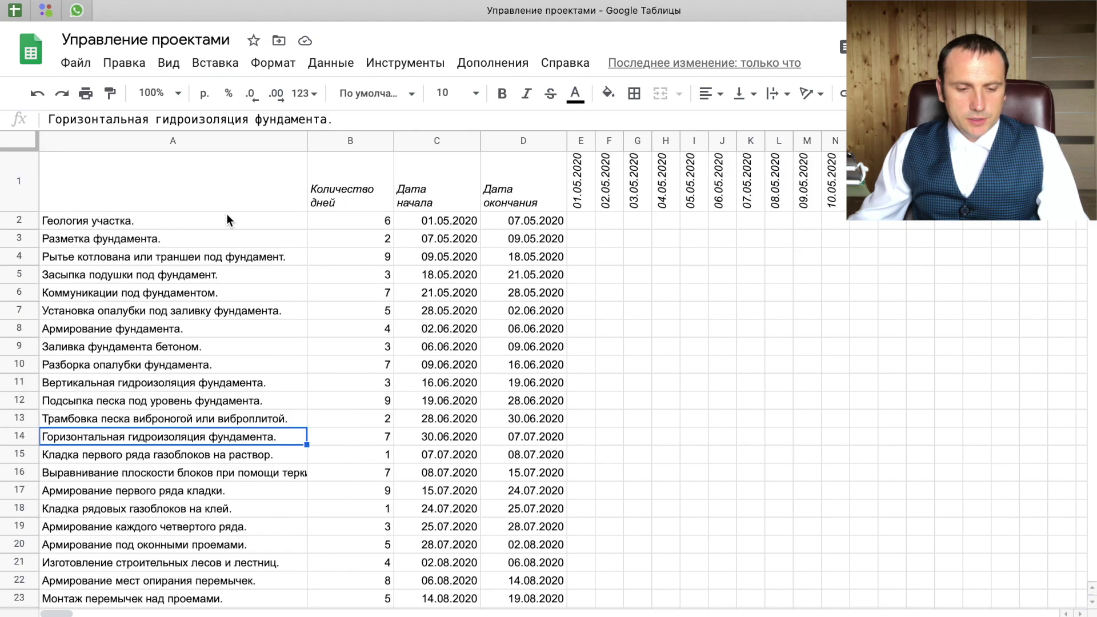
pyautogui.click(192, 221)
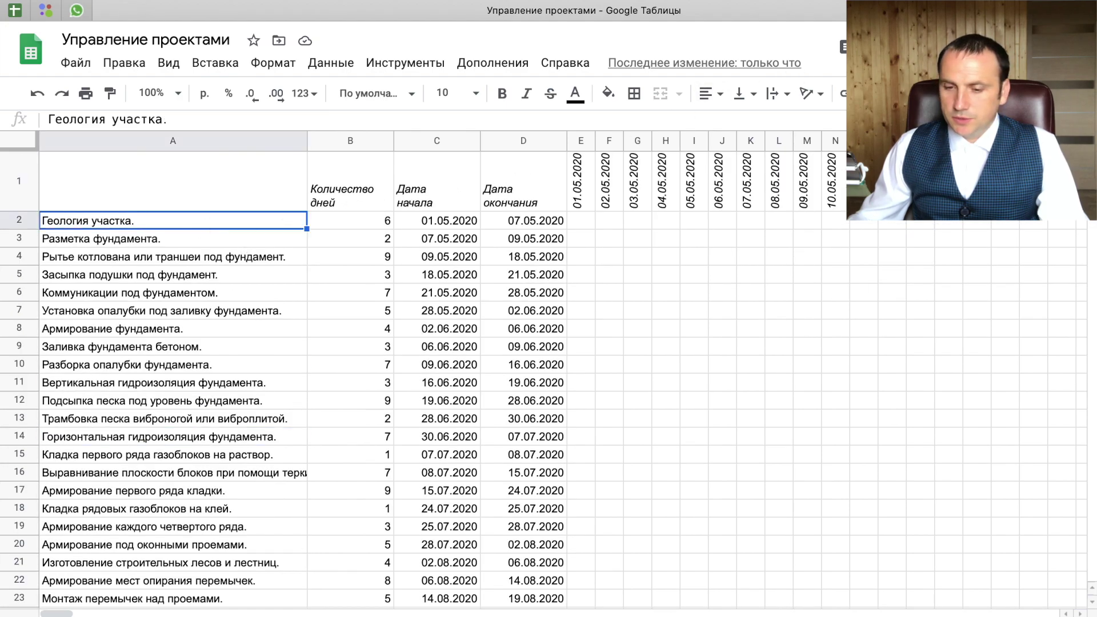
# Fill the first task row A2:D2 with custom orange #FFB073.
pyautogui.click(610, 94)
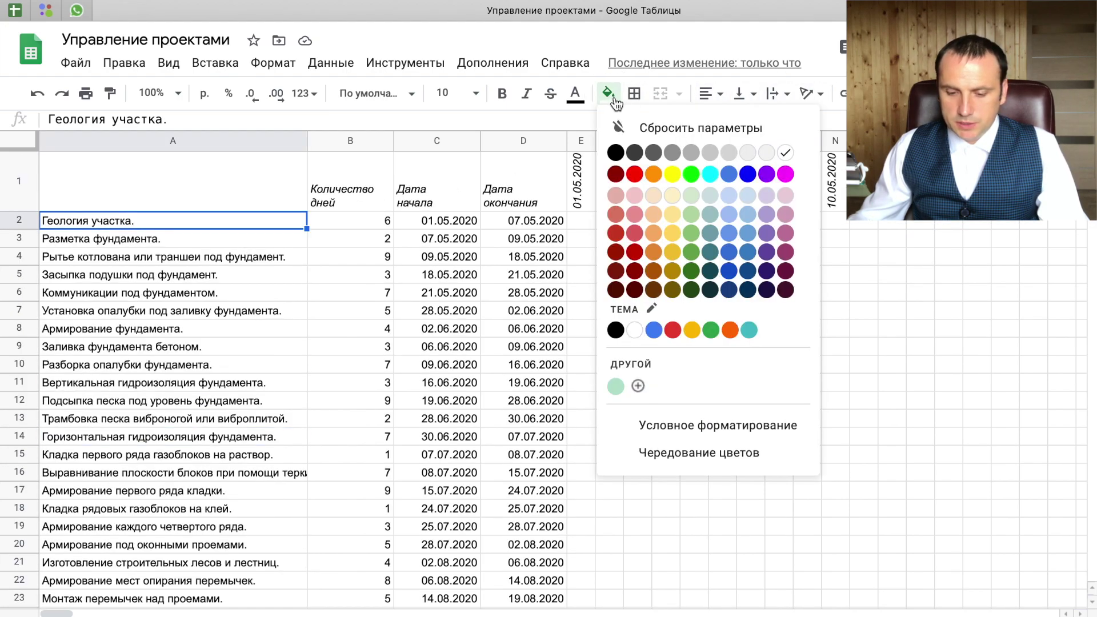
pyautogui.click(639, 386)
pyautogui.click(599, 221)
pyautogui.hotkey('ctrl', 'a')
pyautogui.write('#FFB073')
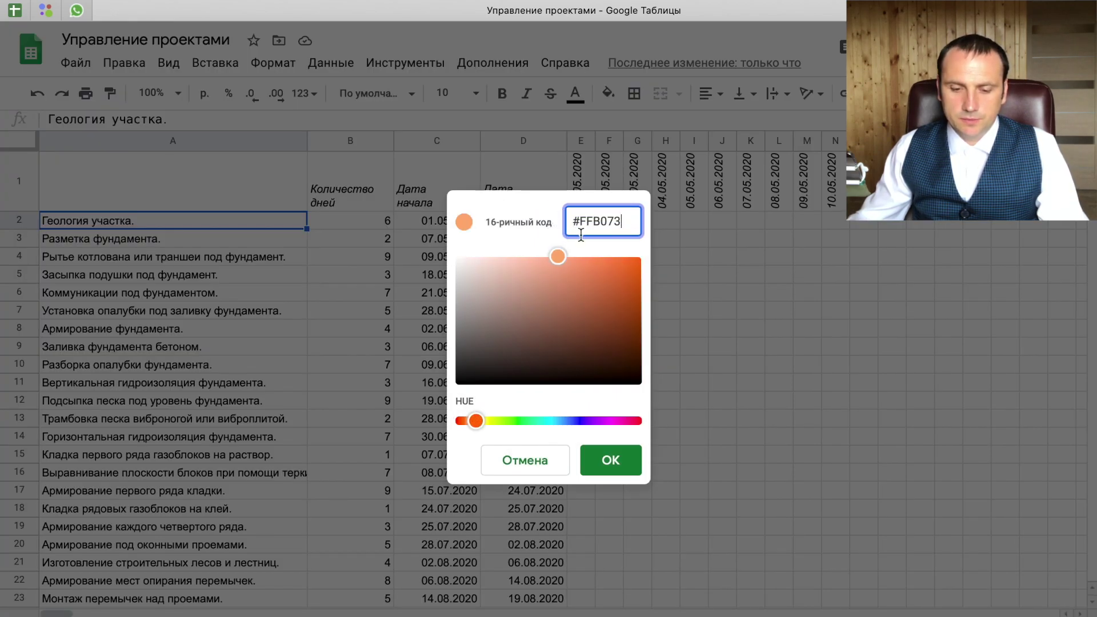
pyautogui.click(608, 466)
pyautogui.keyDown('shift'); pyautogui.click(554, 222); pyautogui.keyUp('shift')
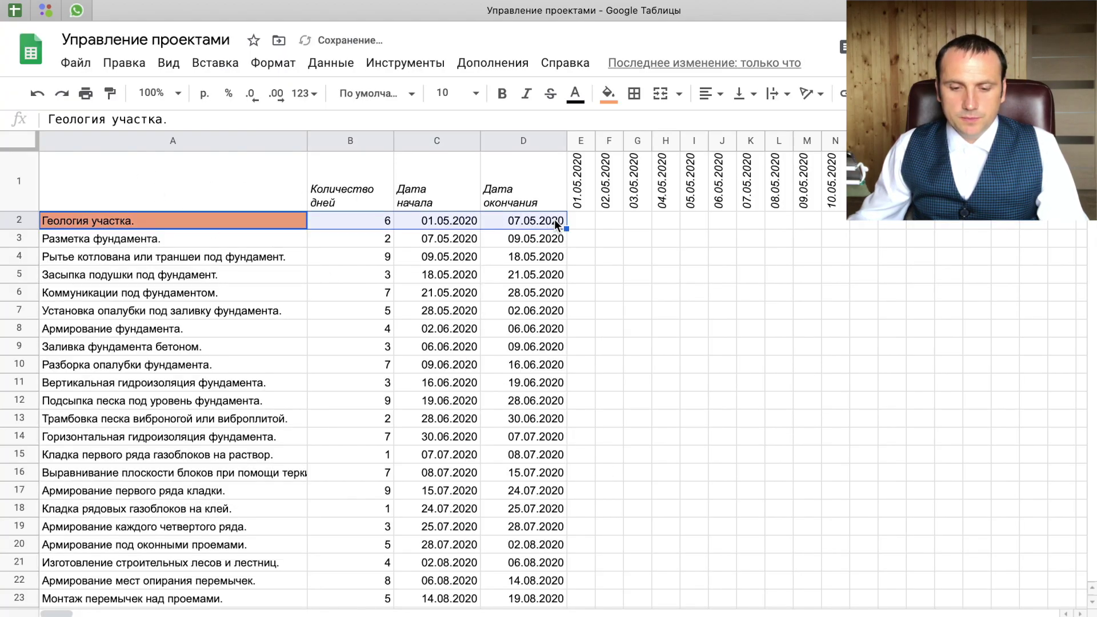
pyautogui.click(608, 93)
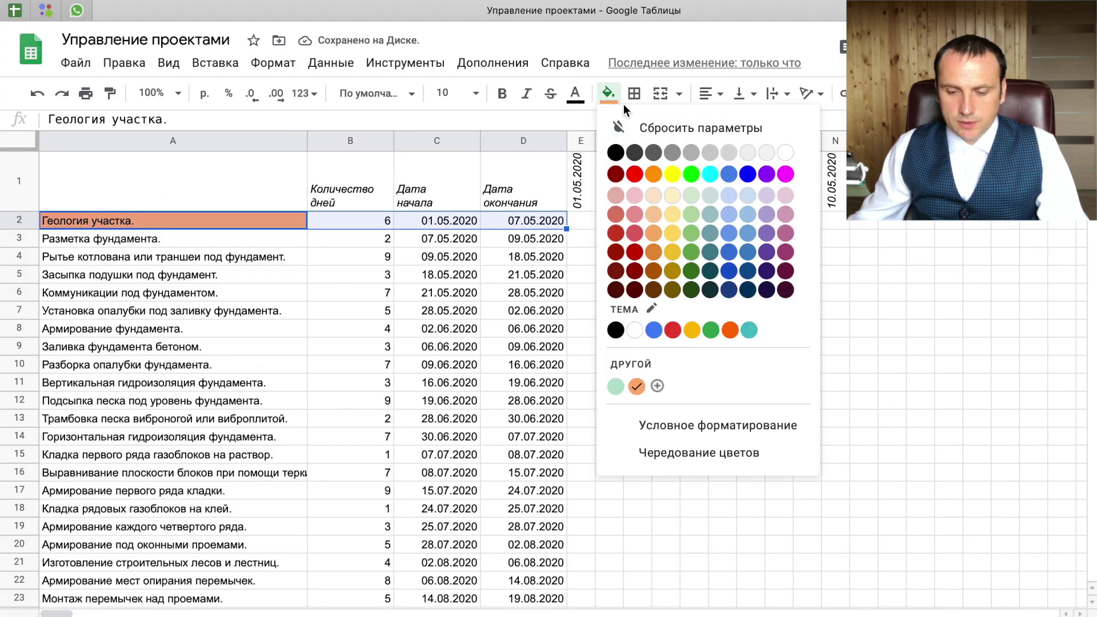
pyautogui.click(635, 386)
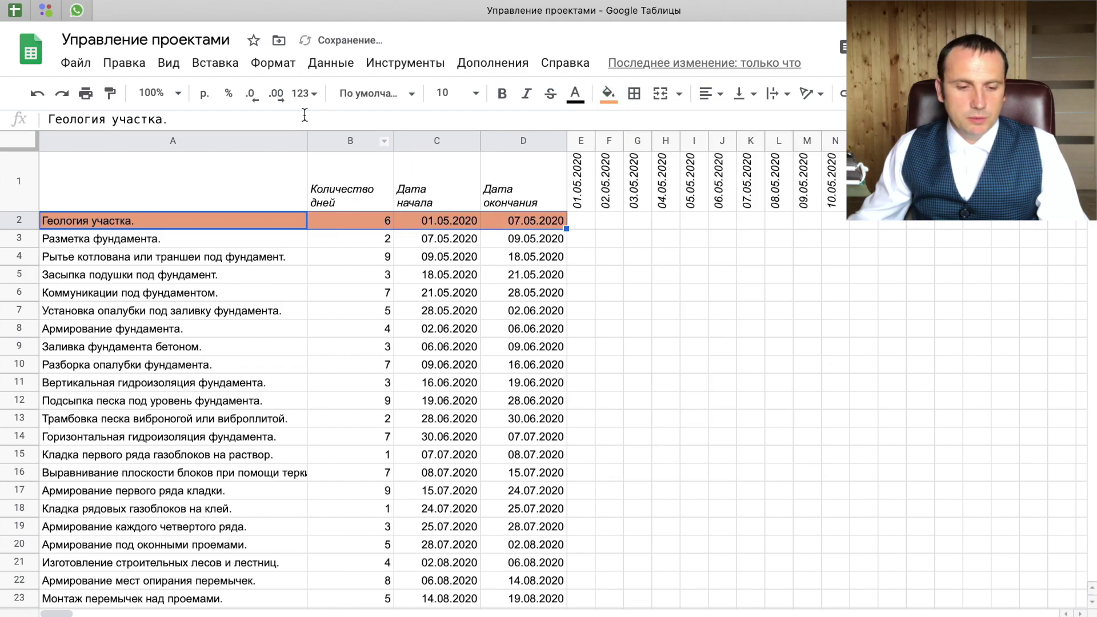
# Paint the rows 2–3 alternating orange pattern onto rows 4–14.
pyautogui.click(244, 232)
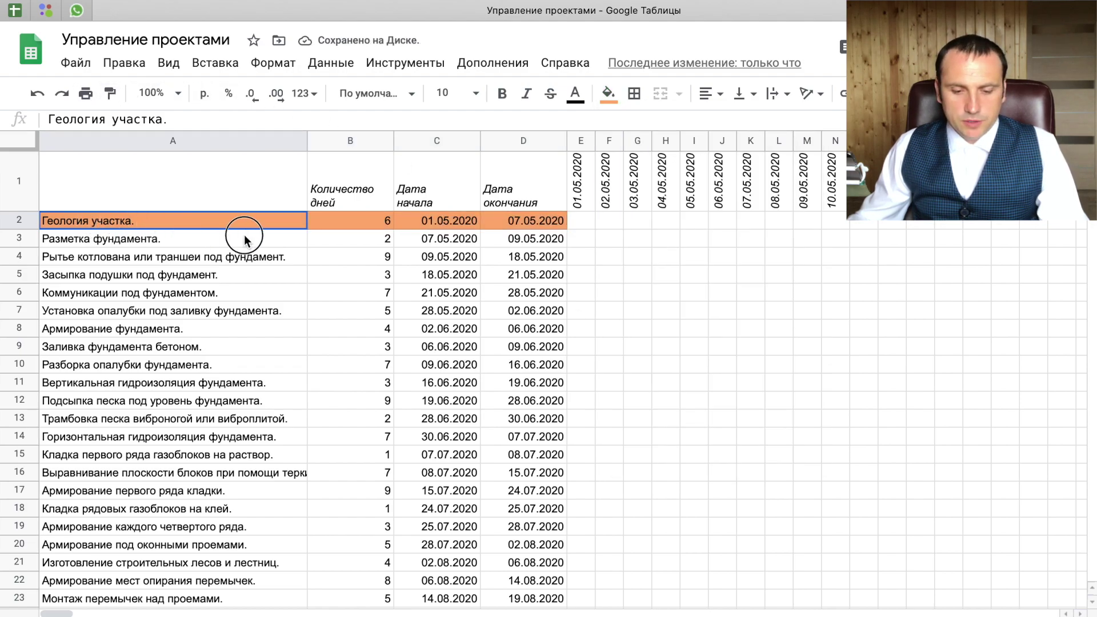
pyautogui.moveTo(244, 234); pyautogui.dragTo(485, 243)
pyautogui.click(109, 93)
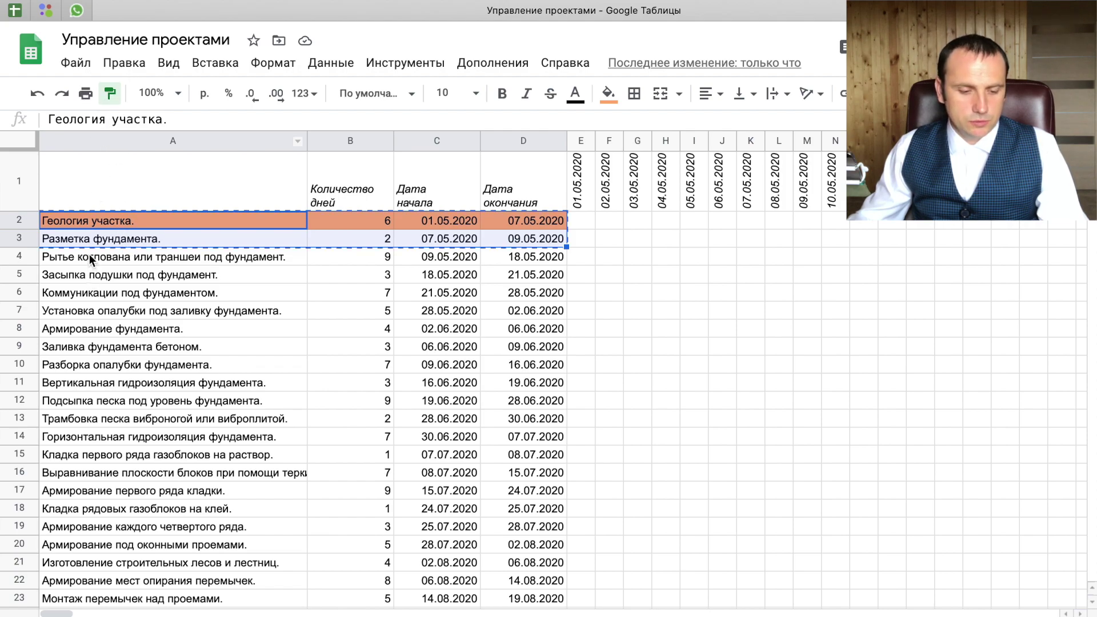
pyautogui.moveTo(89, 255); pyautogui.dragTo(512, 434)
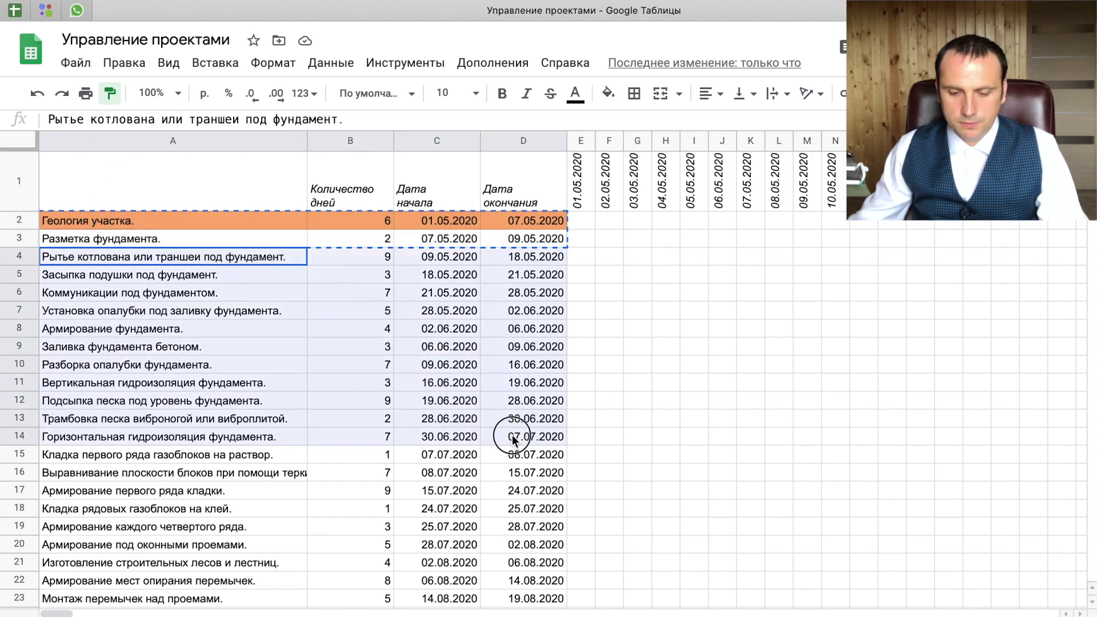
pyautogui.click(268, 431)
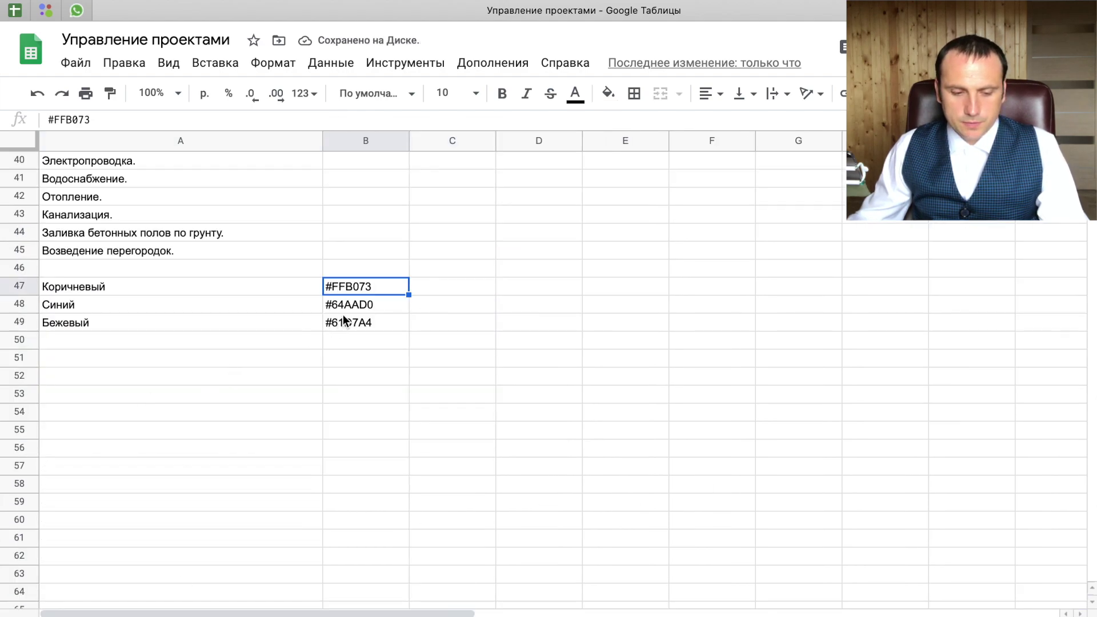
# Fill task row 16 across A–D with custom blue #64AAD0.
pyautogui.click(348, 309)
pyautogui.hotkey('ctrl', 'c')
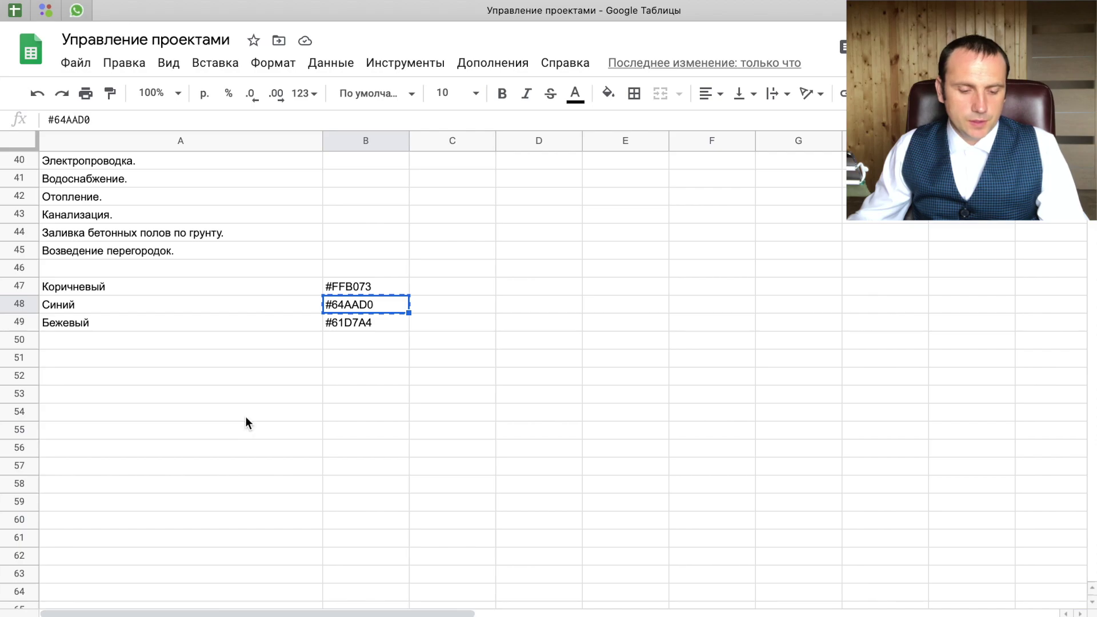
pyautogui.scroll(-3, 171, 411)
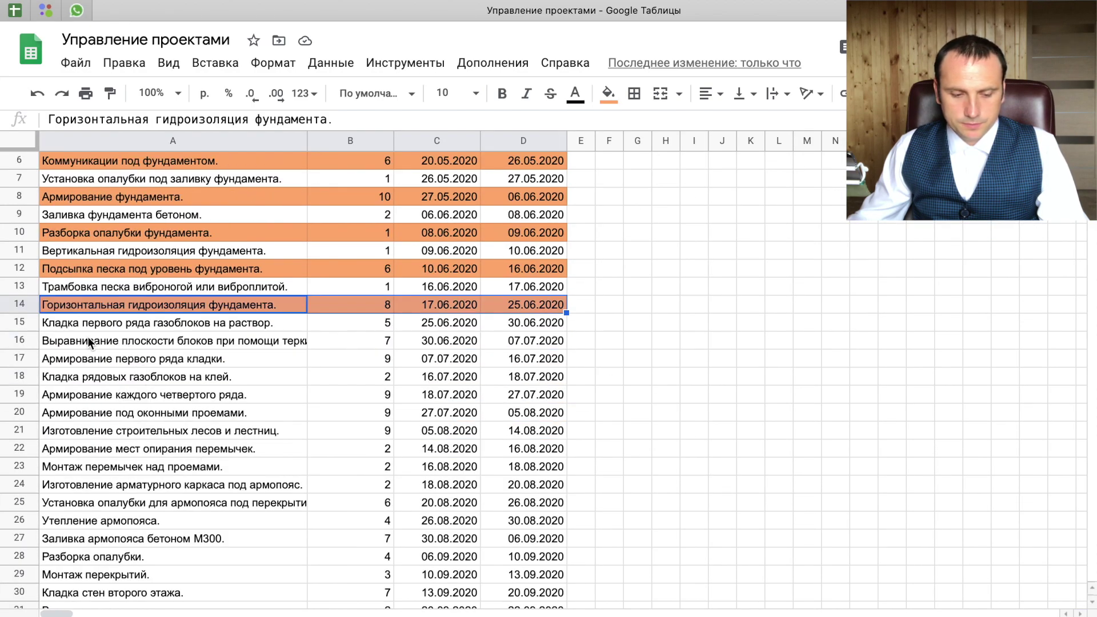
pyautogui.moveTo(88, 341); pyautogui.dragTo(523, 341)
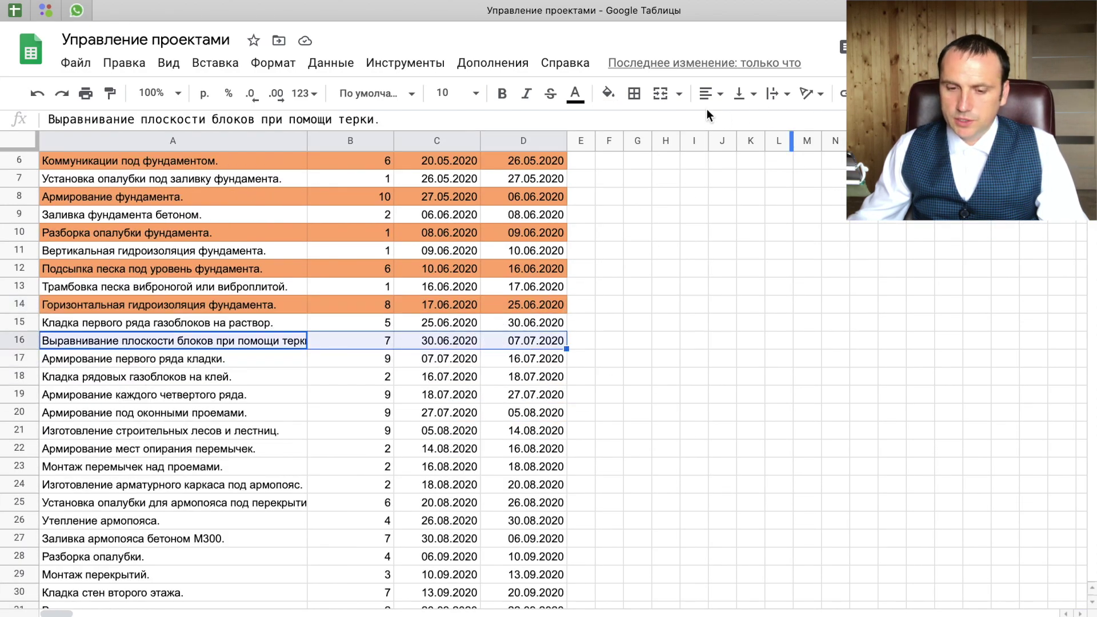
pyautogui.click(608, 93)
pyautogui.click(660, 386)
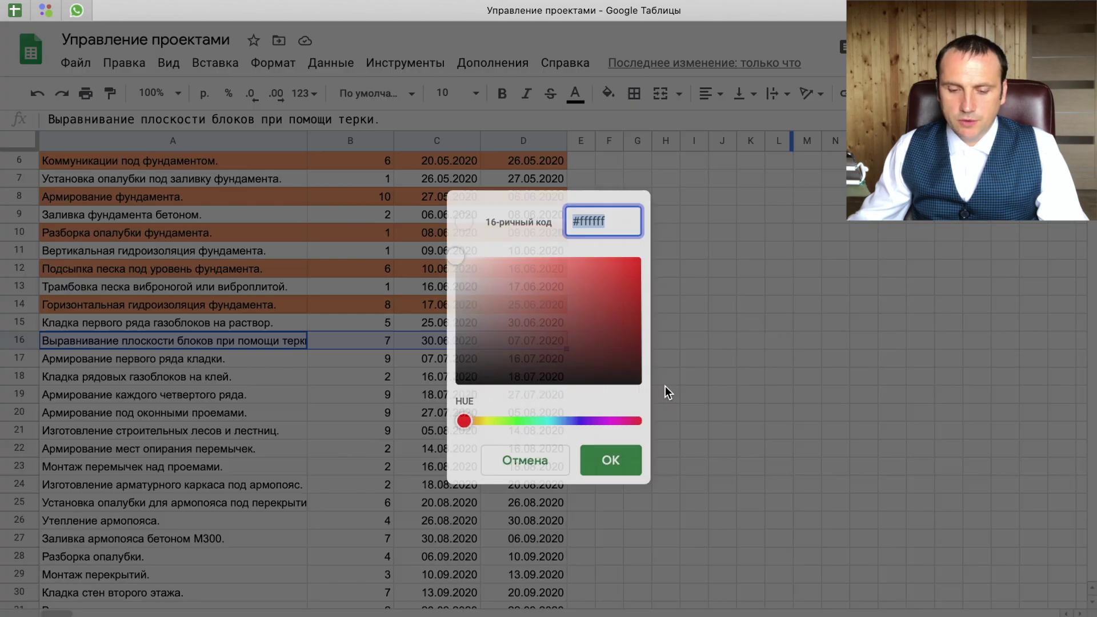
pyautogui.click(599, 221)
pyautogui.hotkey('ctrl', 'v')
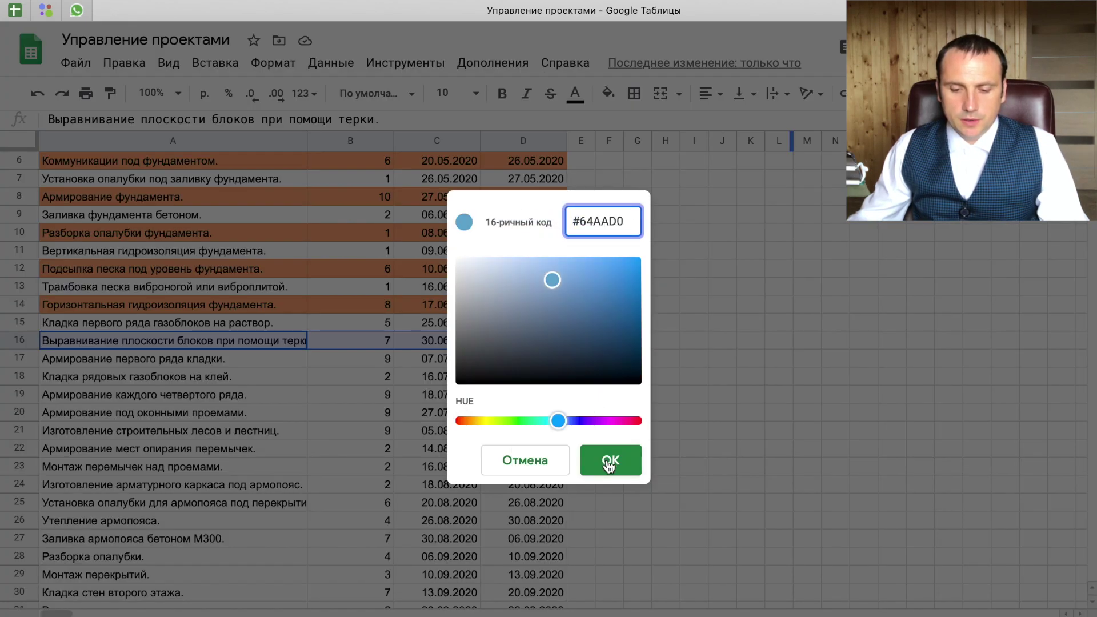
pyautogui.click(609, 466)
# Apply the rows 16–17 alternating blue pattern to rows 18–31.
pyautogui.scroll(-1, 198, 308)
pyautogui.click(198, 307)
pyautogui.moveTo(197, 306); pyautogui.dragTo(493, 325)
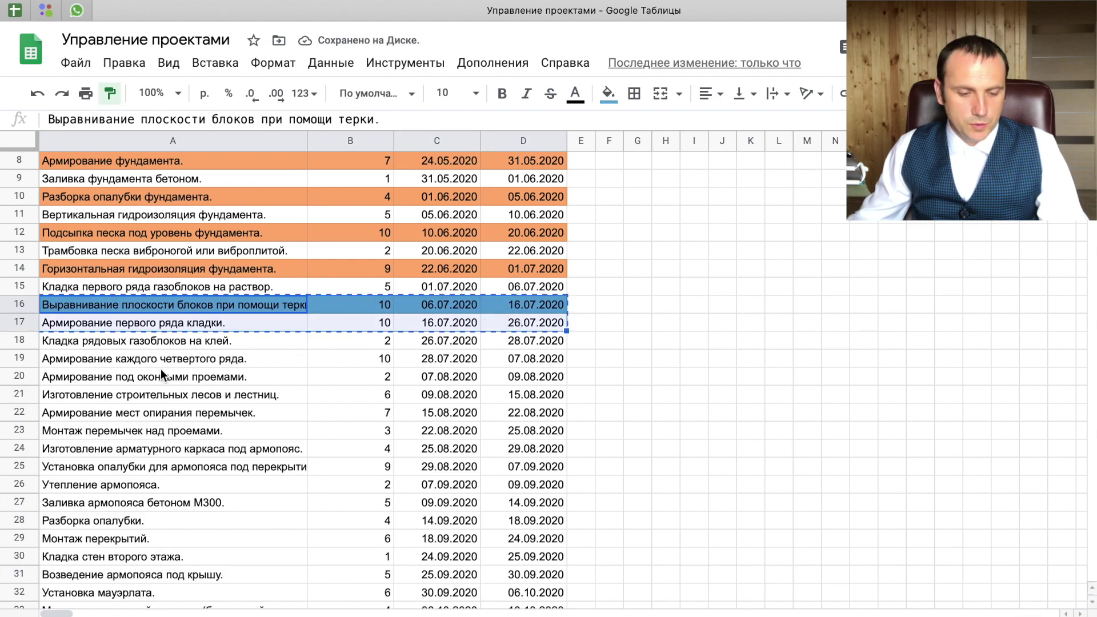
pyautogui.moveTo(172, 340); pyautogui.dragTo(553, 574)
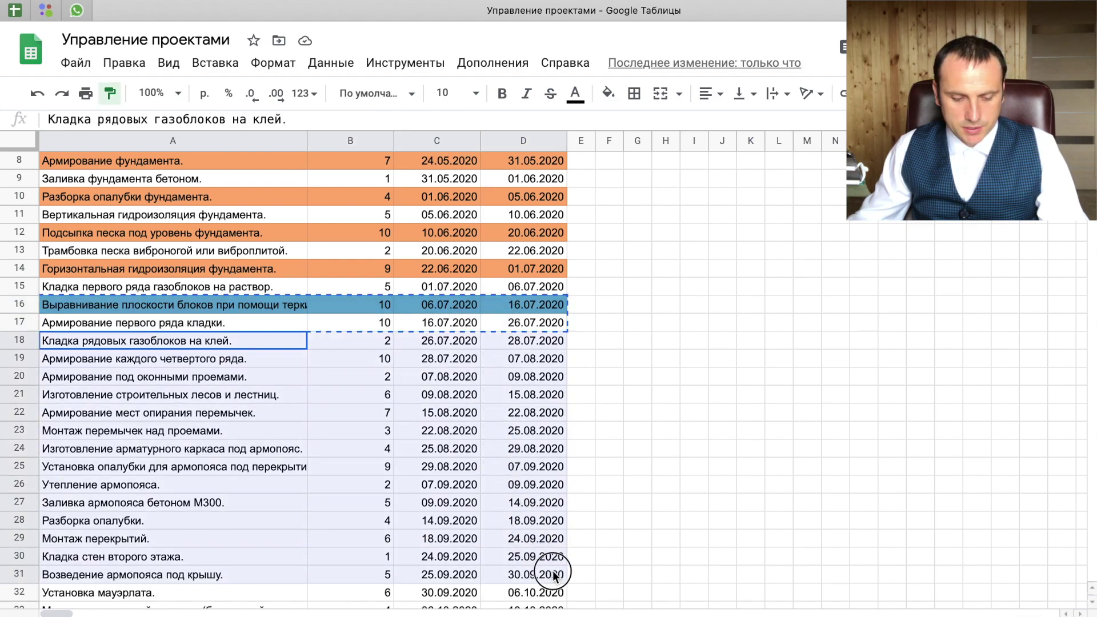
# Fill row 32 across A–D with custom green #61D7A4.
pyautogui.scroll(-4, 457, 450)
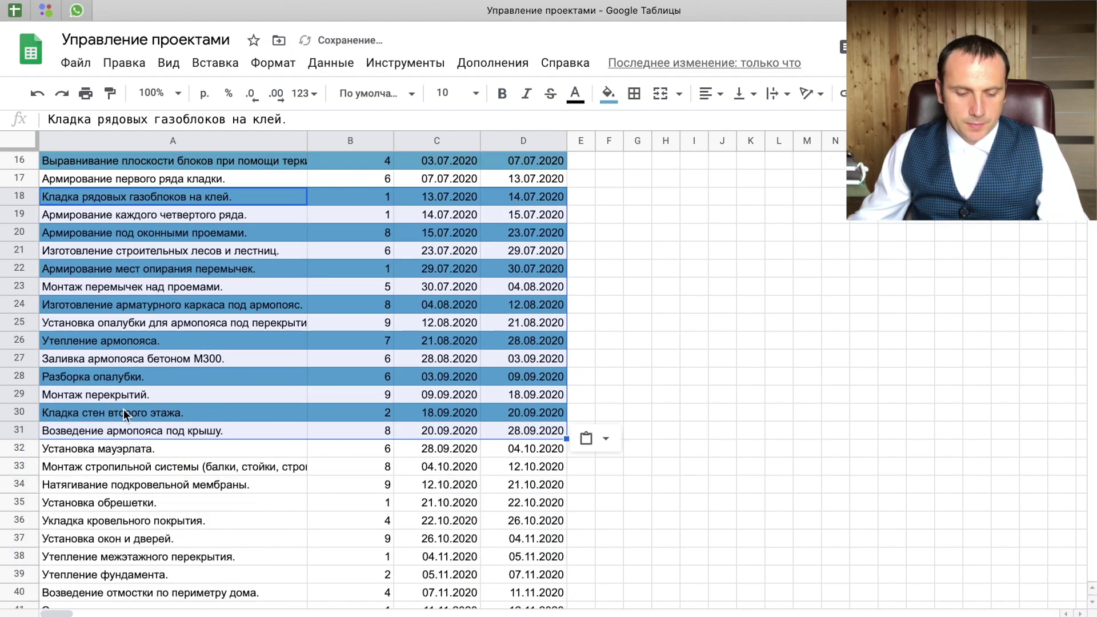
pyautogui.click(98, 472)
pyautogui.click(106, 453)
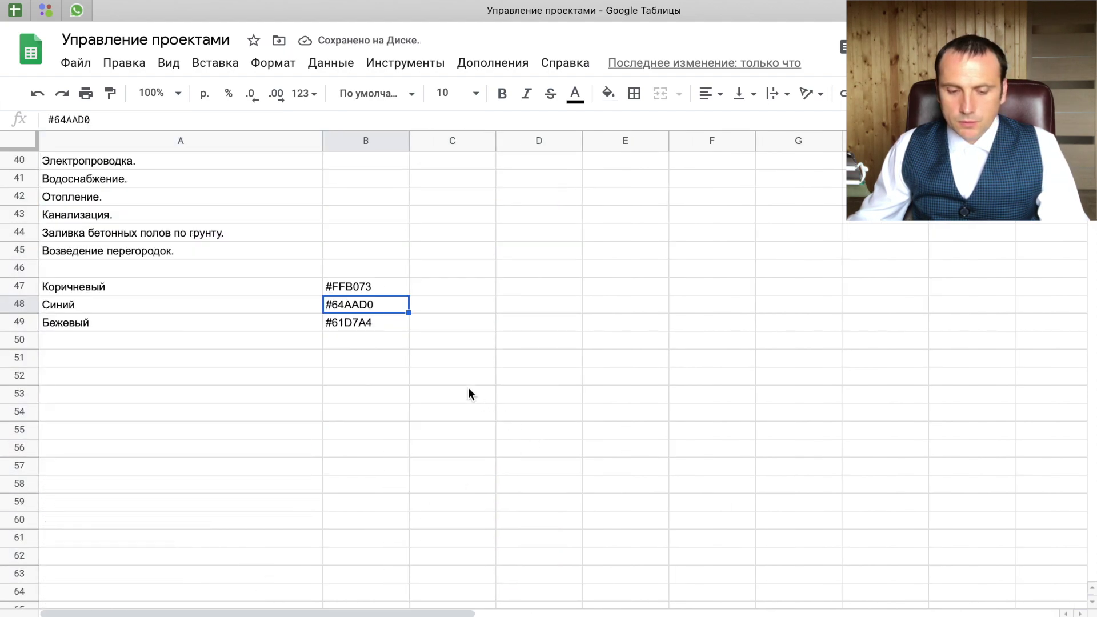
pyautogui.click(392, 343)
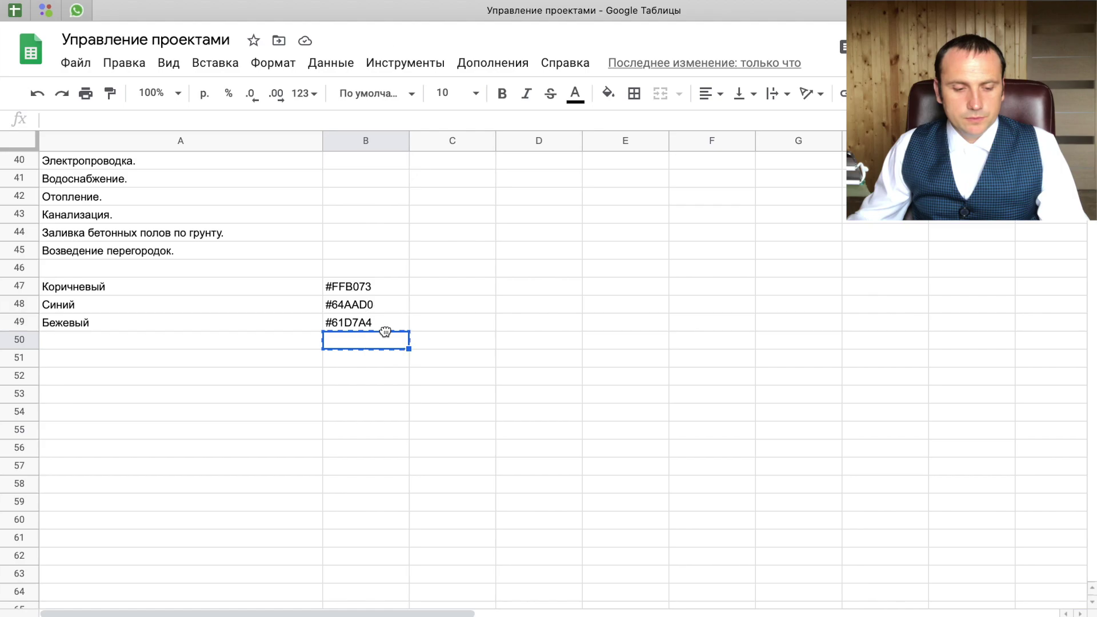
pyautogui.click(388, 323)
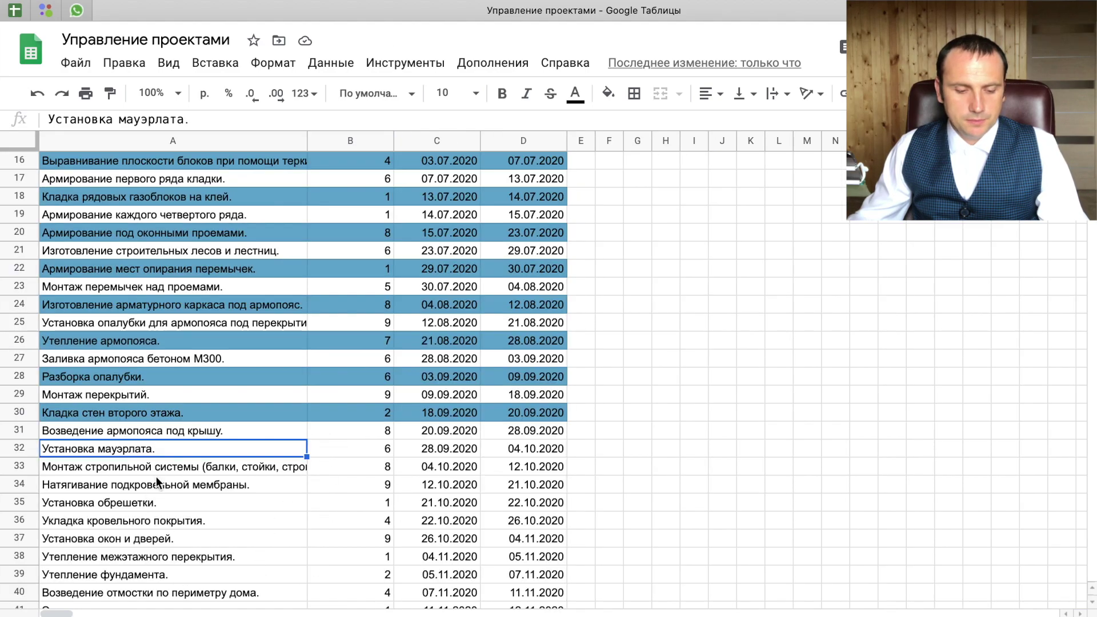
pyautogui.keyDown('shift'); pyautogui.click(528, 449); pyautogui.keyUp('shift')
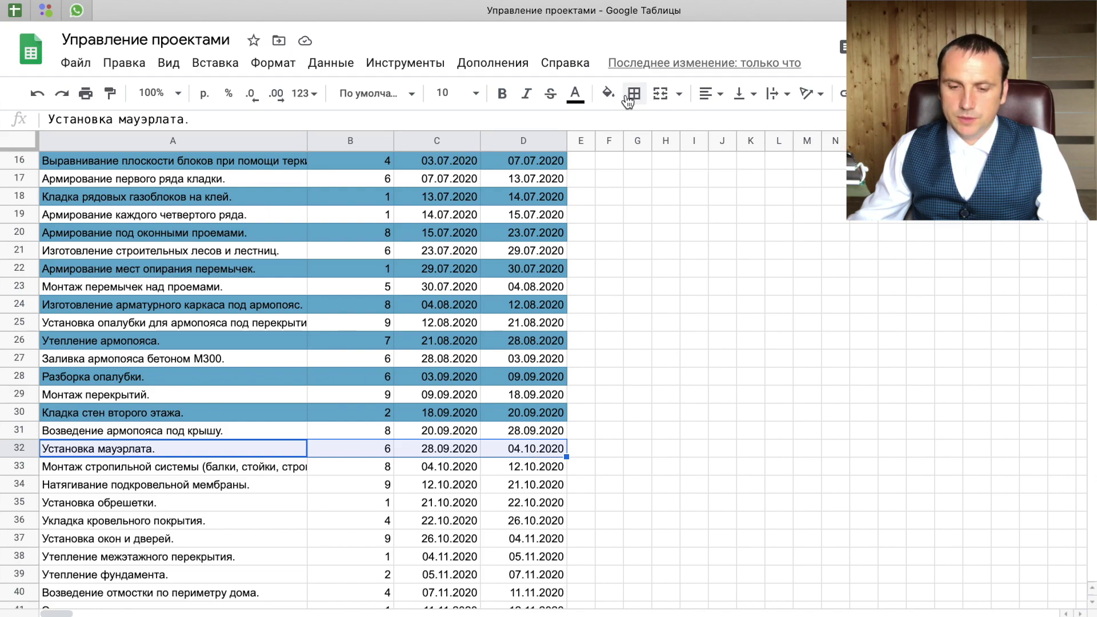
pyautogui.click(608, 93)
pyautogui.click(674, 385)
pyautogui.click(564, 432)
pyautogui.doubleClick(603, 222)
pyautogui.hotkey('ctrl', 'v')
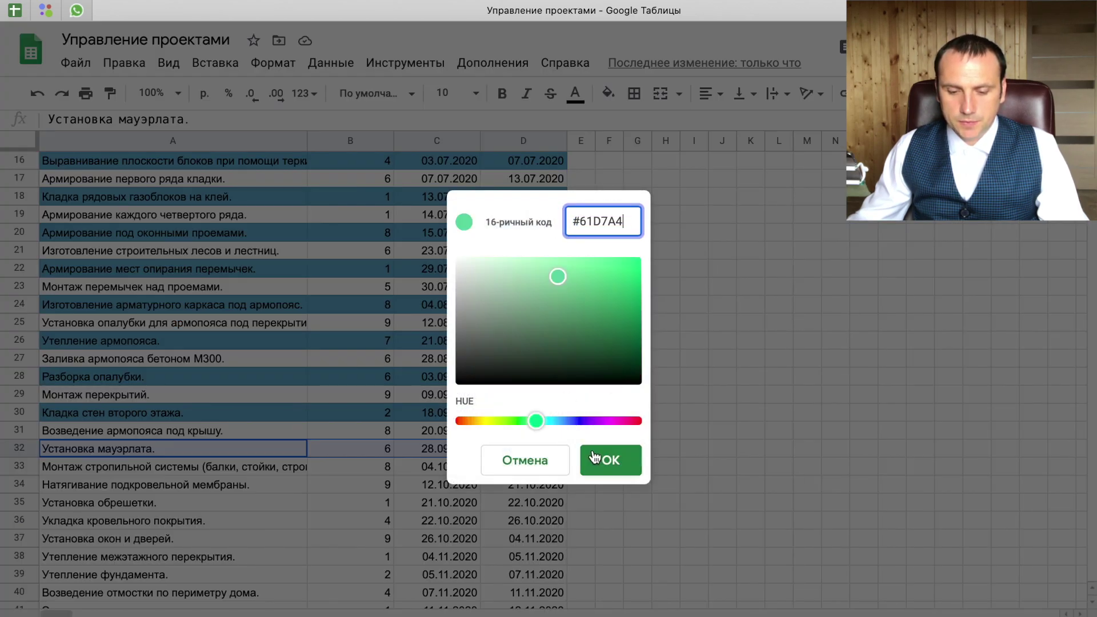
pyautogui.click(610, 460)
# Select rows 32–33 as the green pattern, then return to the sheet top.
pyautogui.scroll(-5, 364, 455)
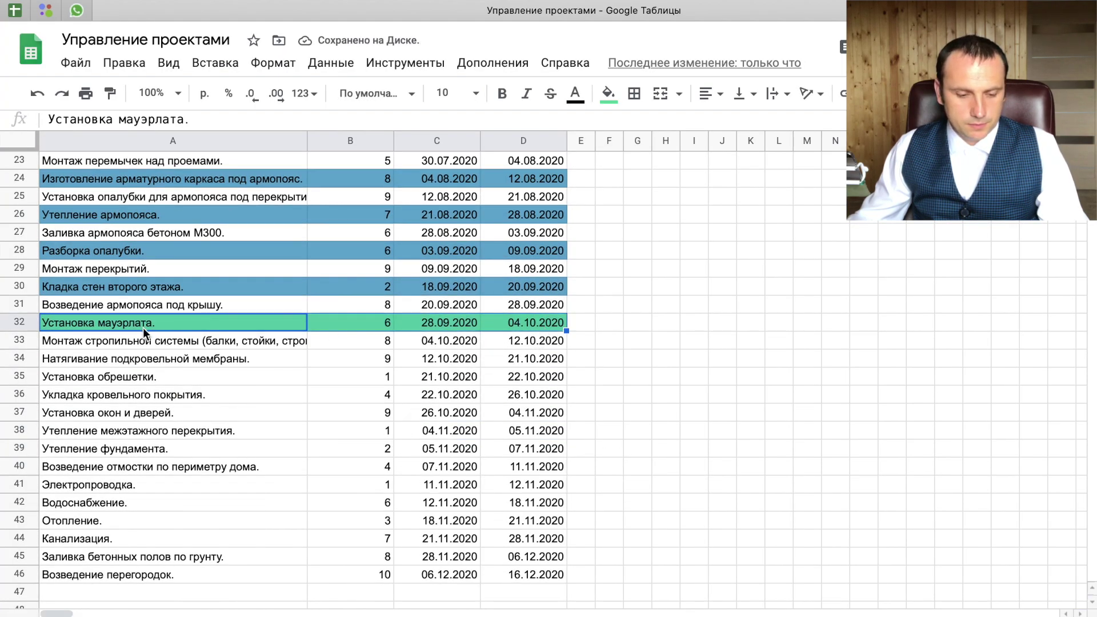
pyautogui.moveTo(143, 329); pyautogui.dragTo(514, 341)
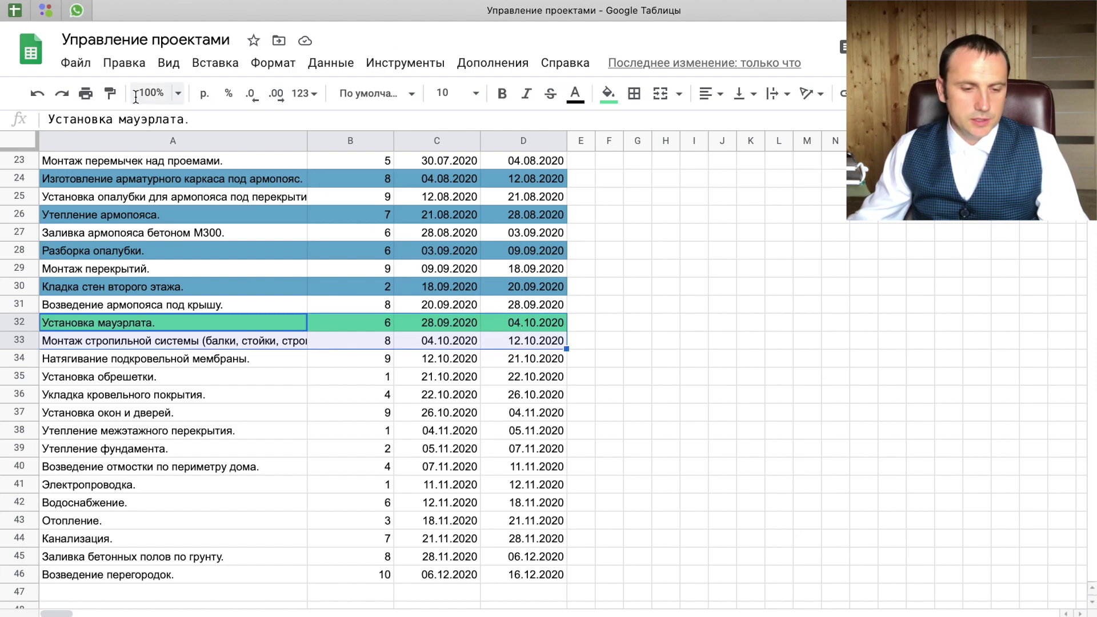
pyautogui.scroll(10, 133, 222)
pyautogui.click(190, 181)
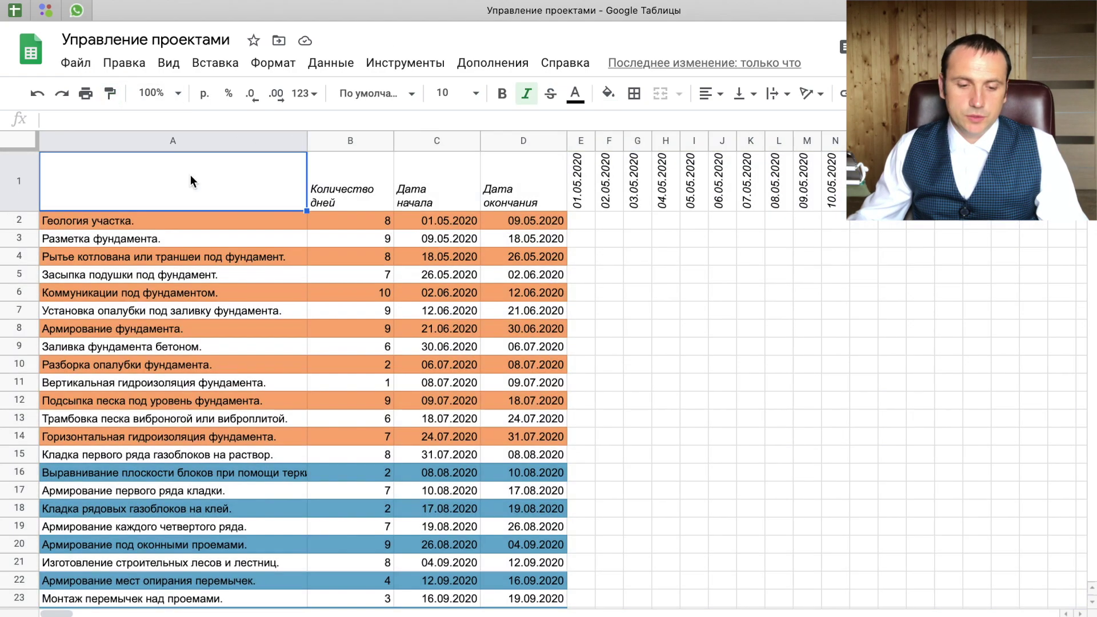
# Set the task table text to Century Gothic.
pyautogui.scroll(-2, 463, 289)
pyautogui.scroll(-3, 526, 302)
pyautogui.scroll(-5, 532, 331)
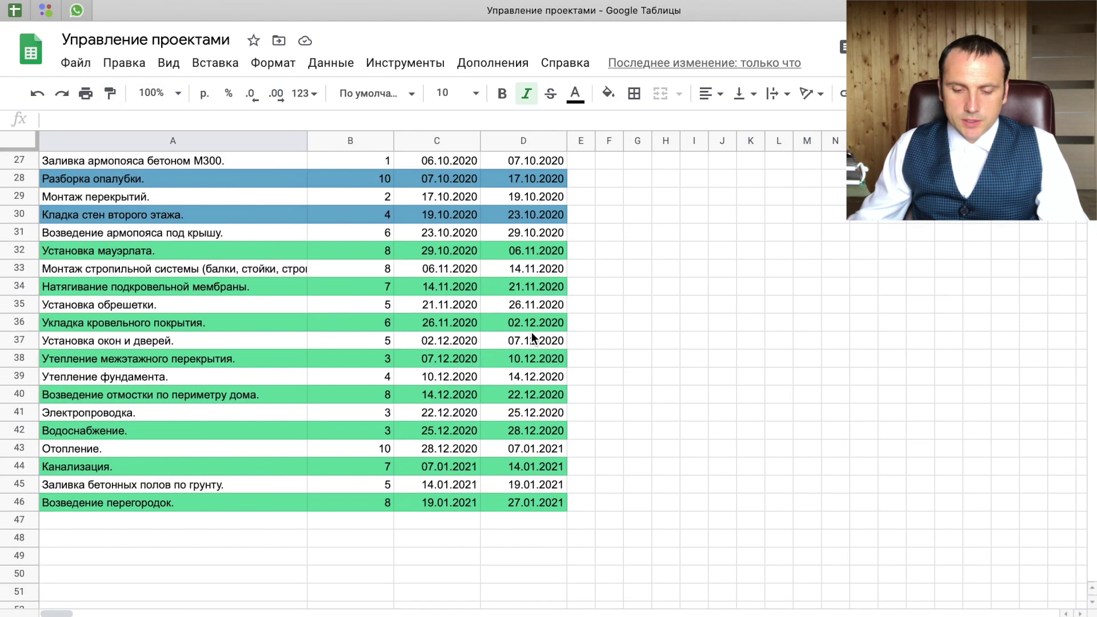
pyautogui.scroll(3, 420, 345)
pyautogui.scroll(6, 420, 345)
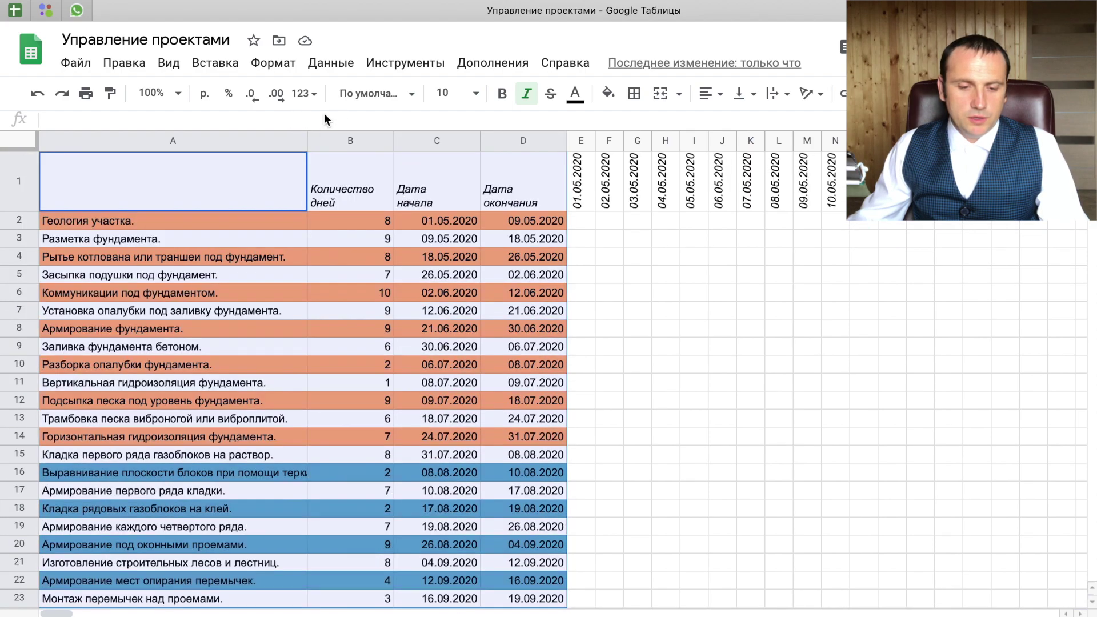
pyautogui.click(393, 100)
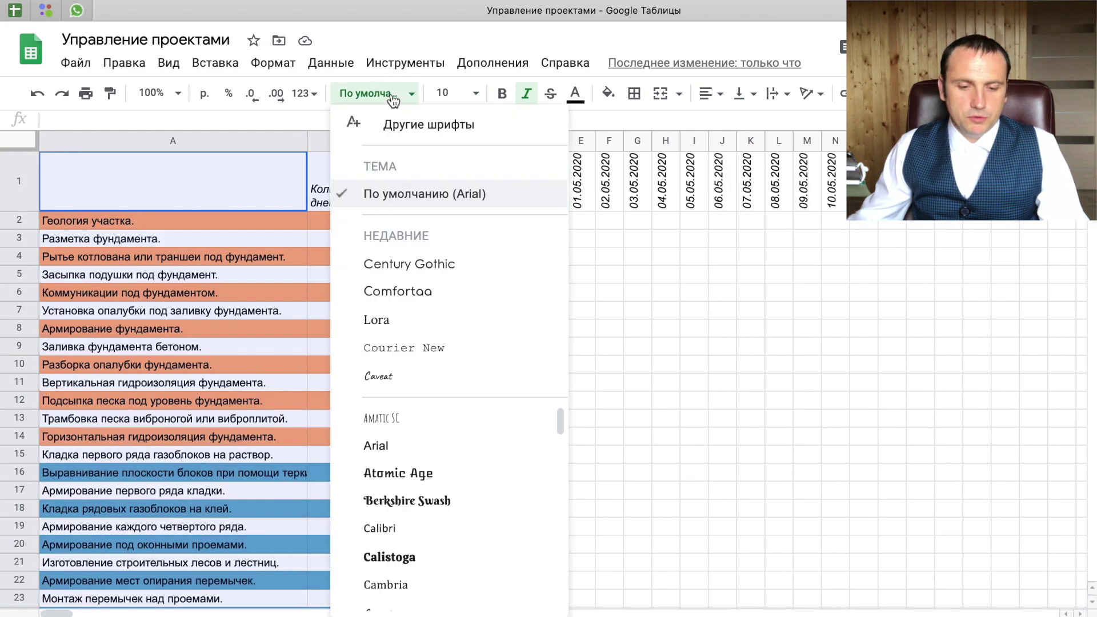
pyautogui.click(455, 263)
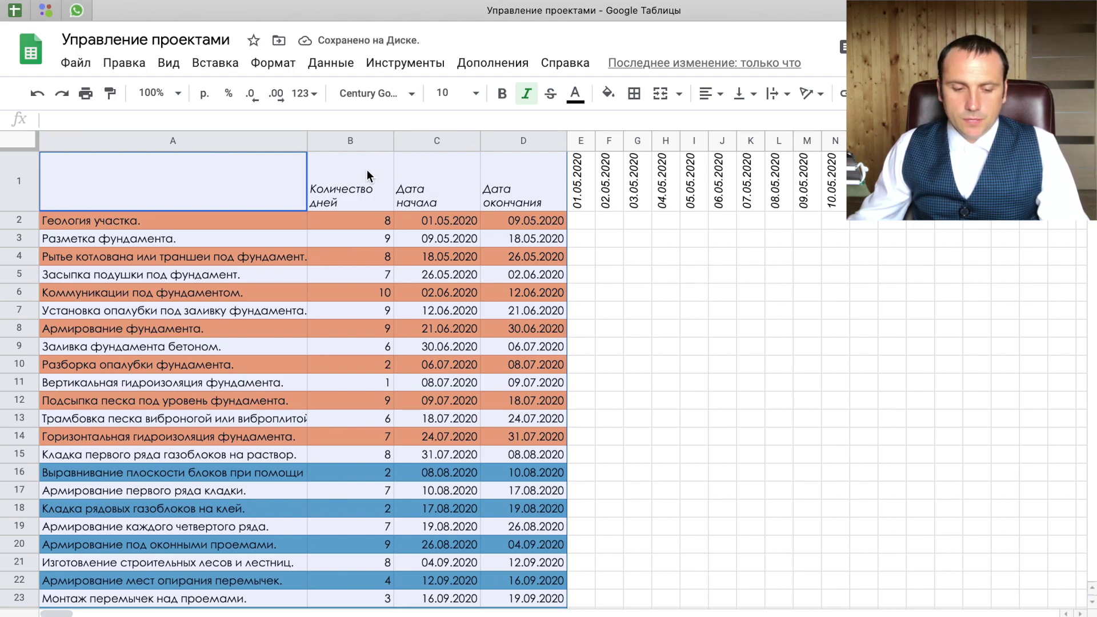
# Set the row 1 date headers from E1 onward to Century Gothic.
pyautogui.click(581, 179)
pyautogui.hotkey('ctrl', 'shift', 'Right')
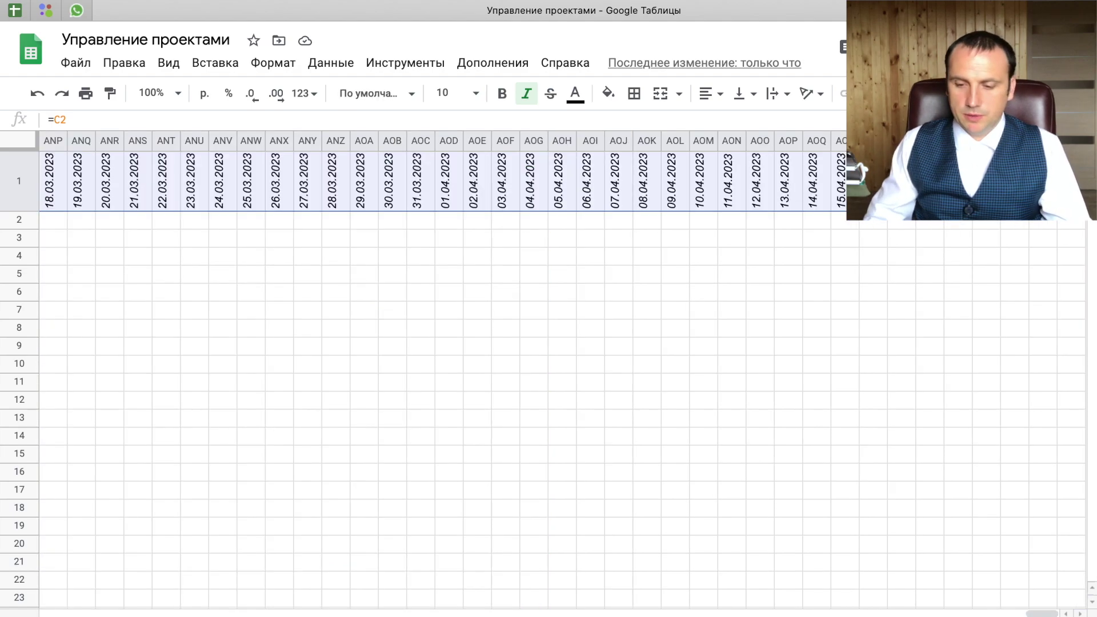
pyautogui.click(365, 94)
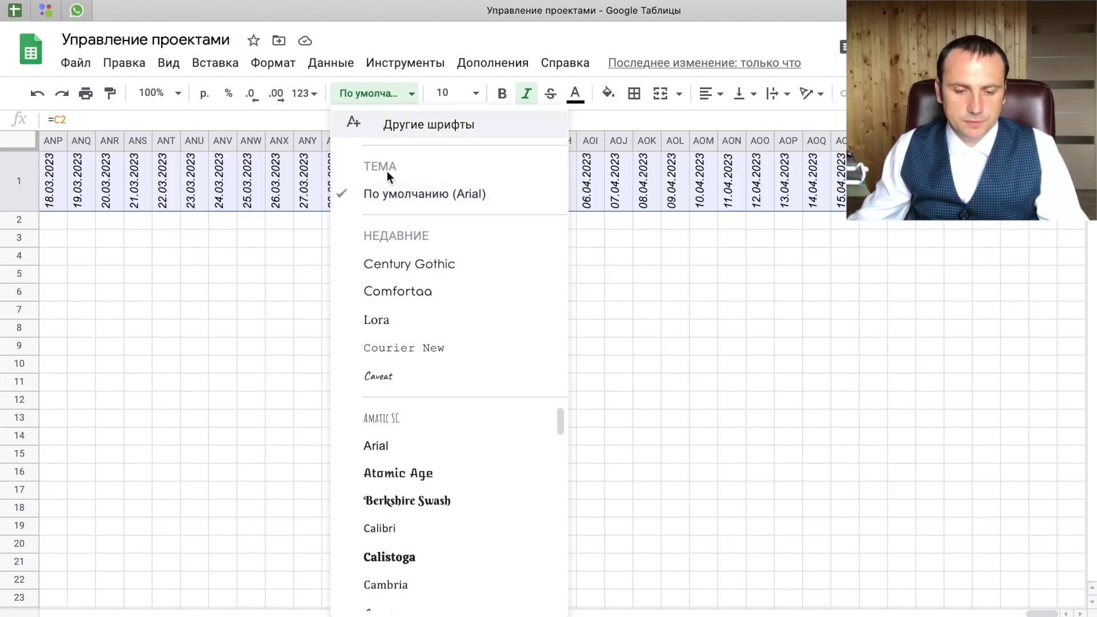
pyautogui.click(422, 269)
pyautogui.hscroll(-10, 432, 269)
pyautogui.hscroll(-15, 432, 275)
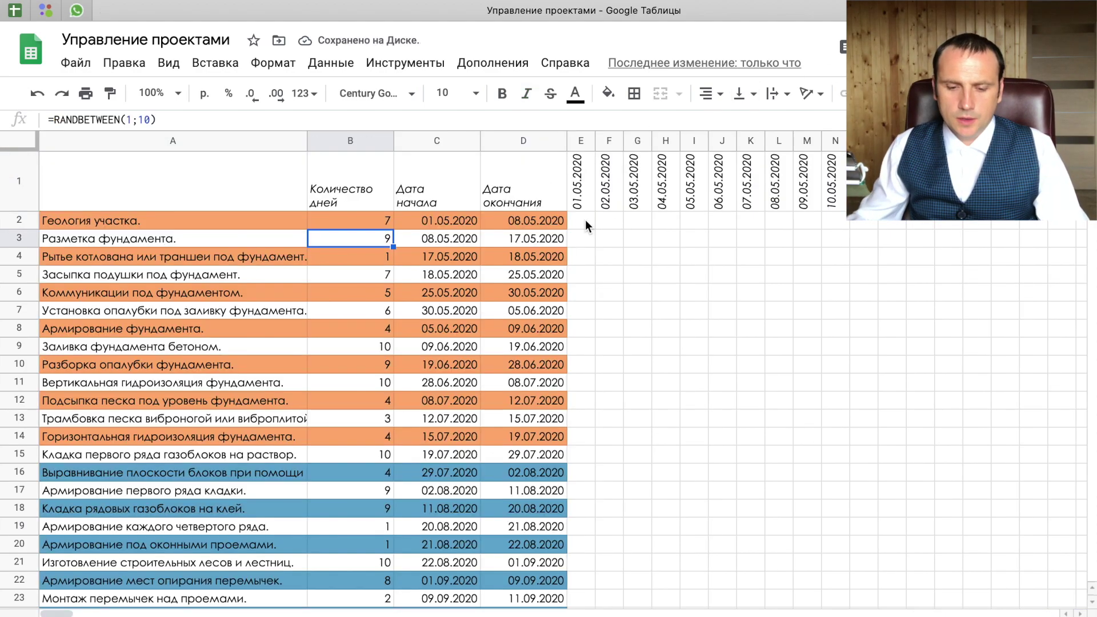
pyautogui.click(586, 223)
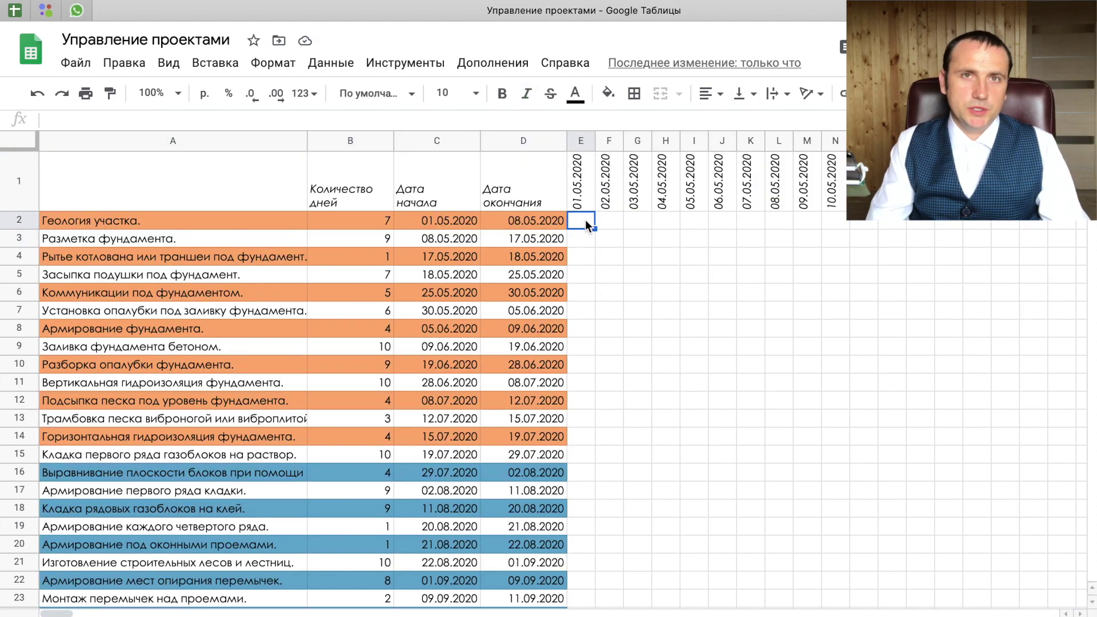
# Start an IF formula in E2 comparing start C2 and end D2 with header date E1.
pyautogui.write('=')
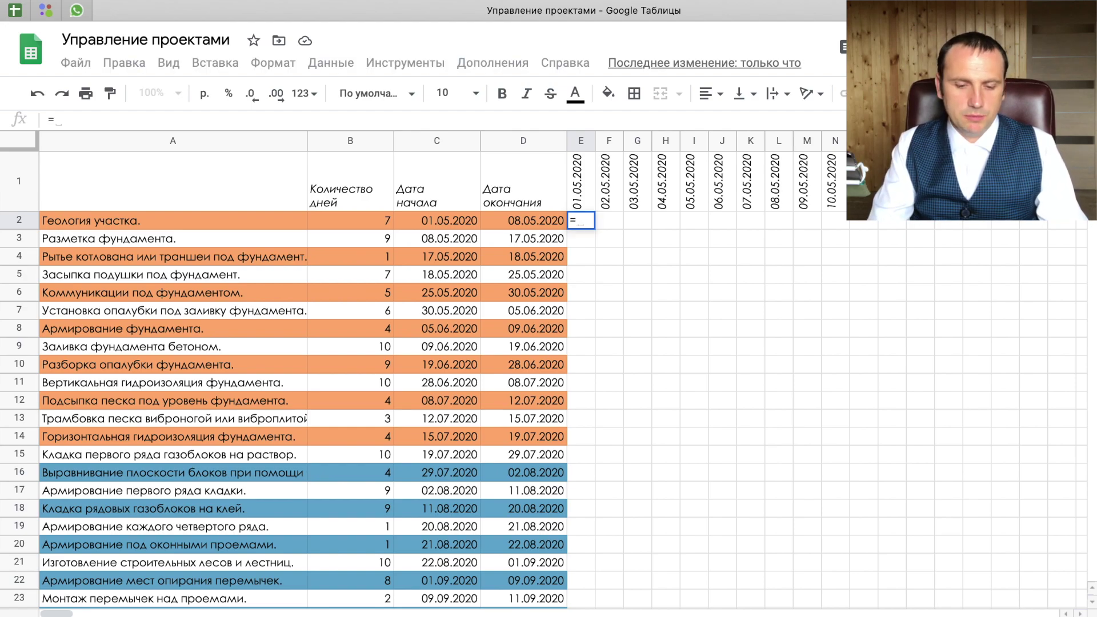
pyautogui.write('если(')
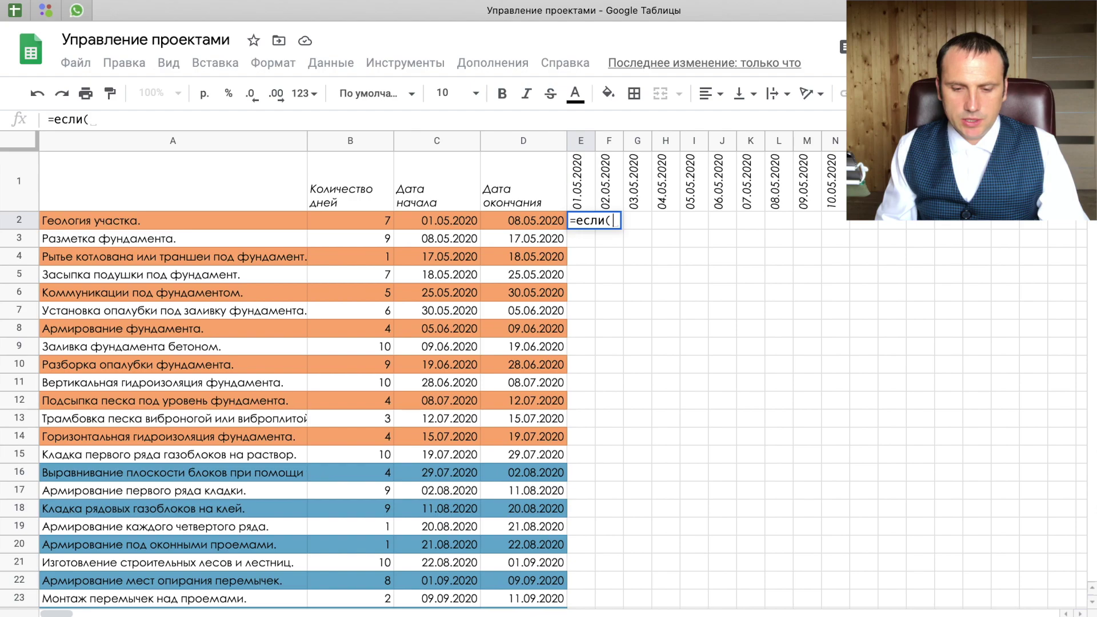
pyautogui.press('Left')
pyautogui.press('Left')
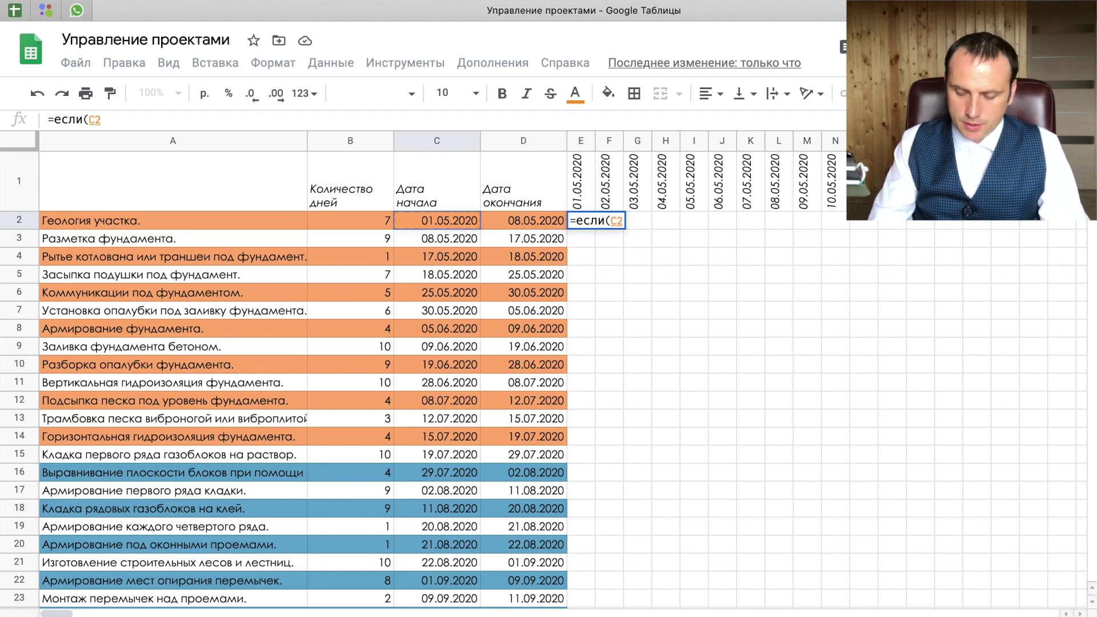
pyautogui.write('<')
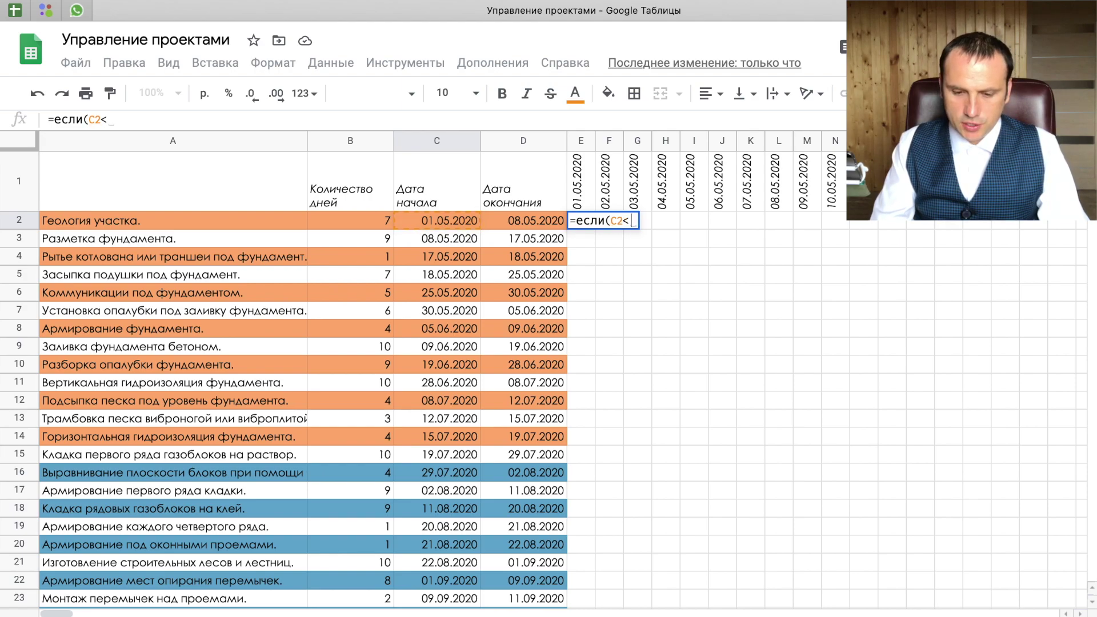
pyautogui.write('=')
pyautogui.click(580, 187)
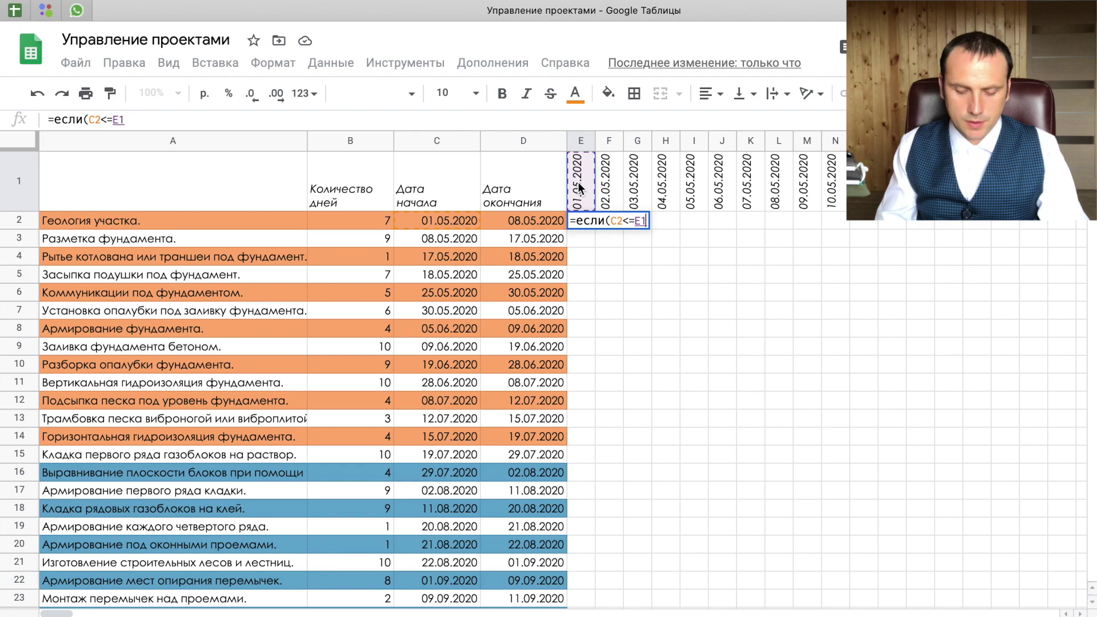
pyautogui.write(';')
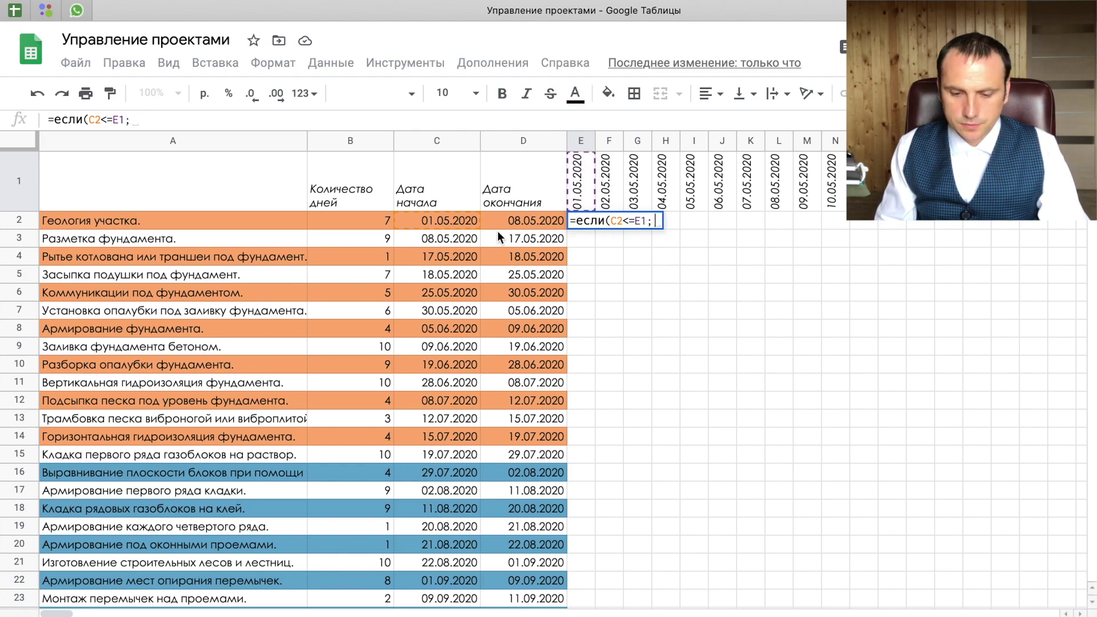
pyautogui.click(548, 222)
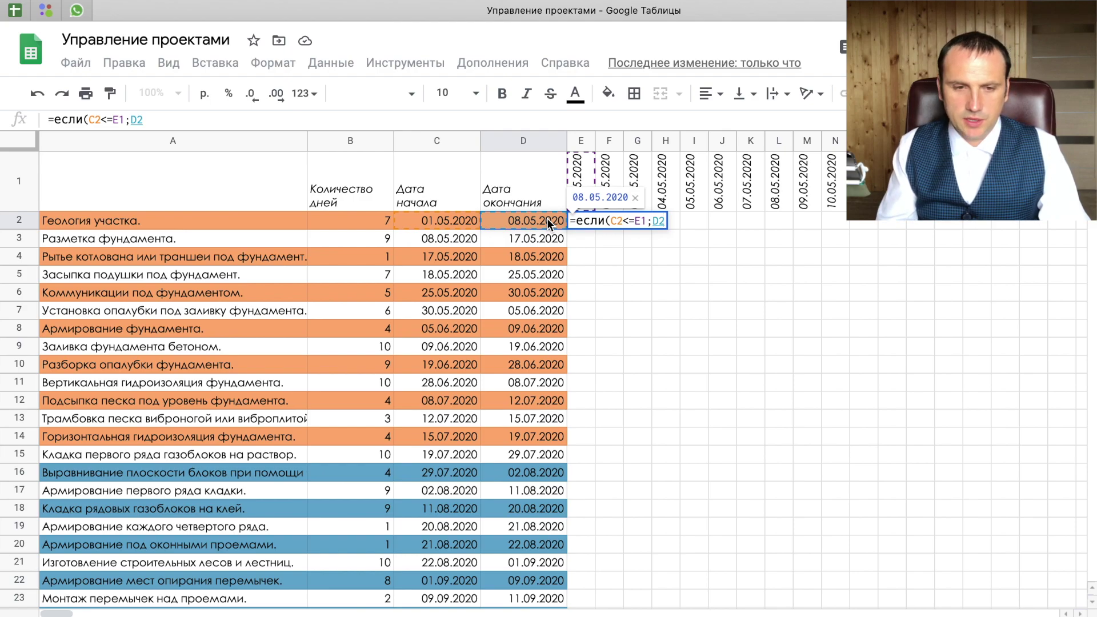
pyautogui.write('>=')
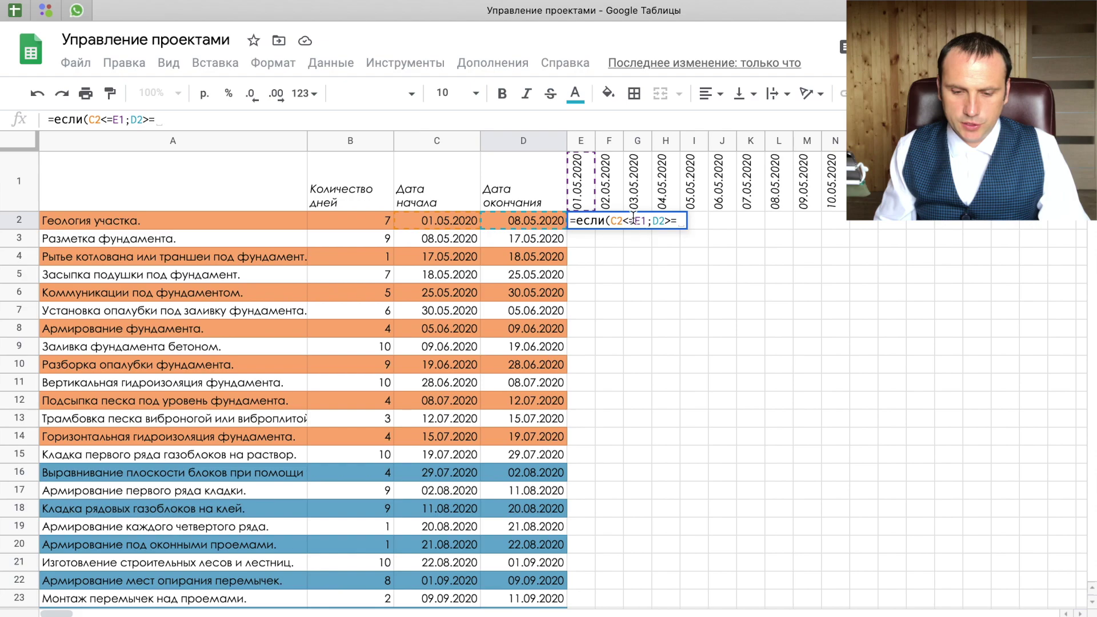
pyautogui.click(580, 191)
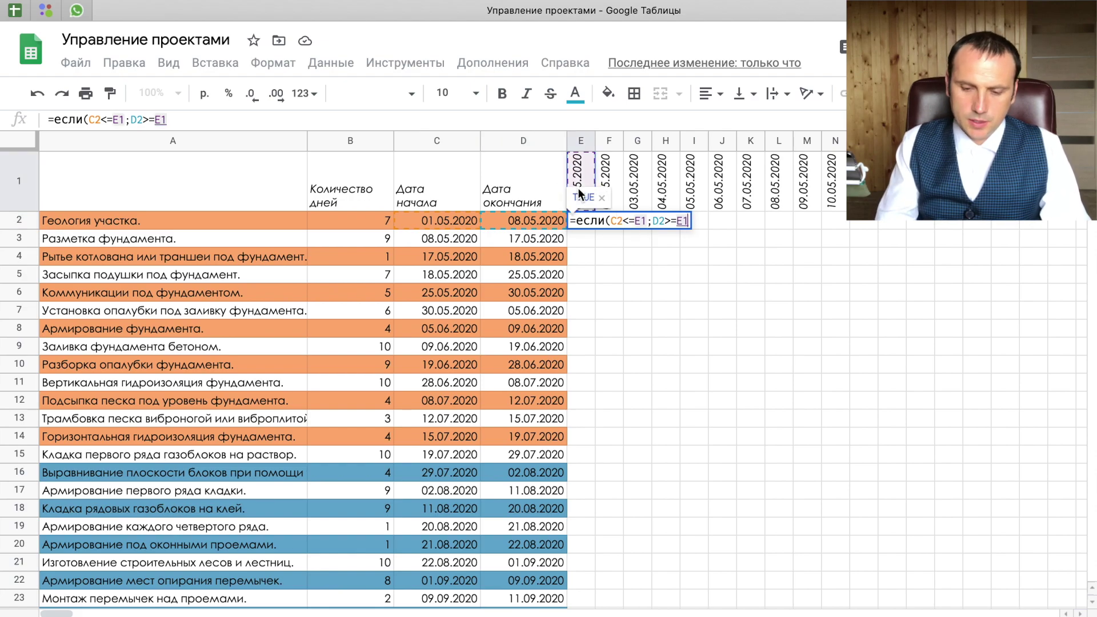
pyautogui.write(');')
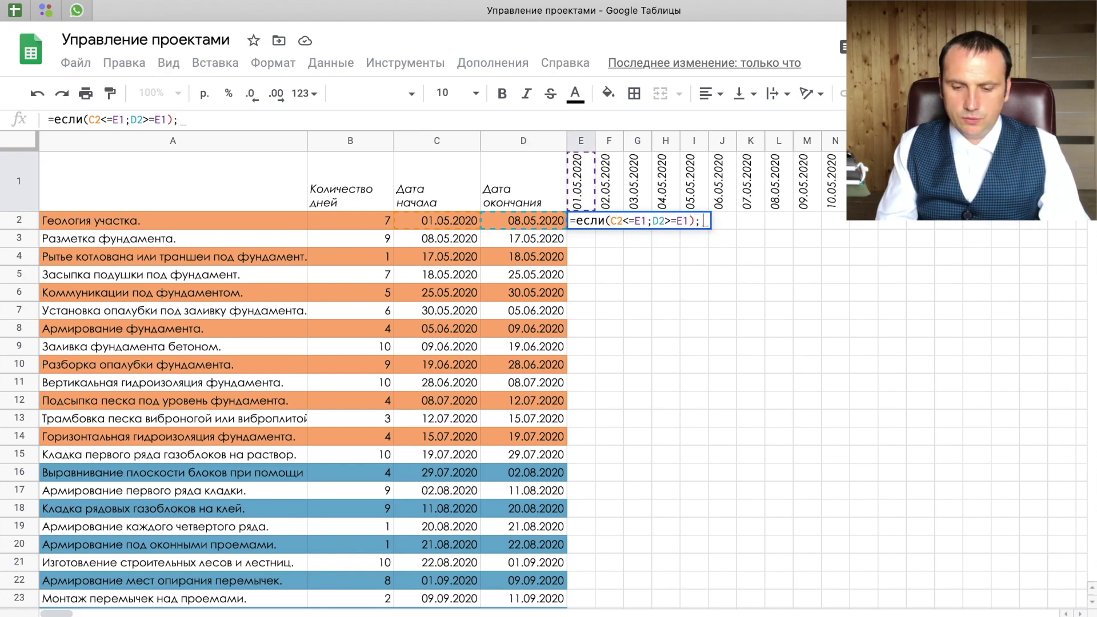
pyautogui.write('"')
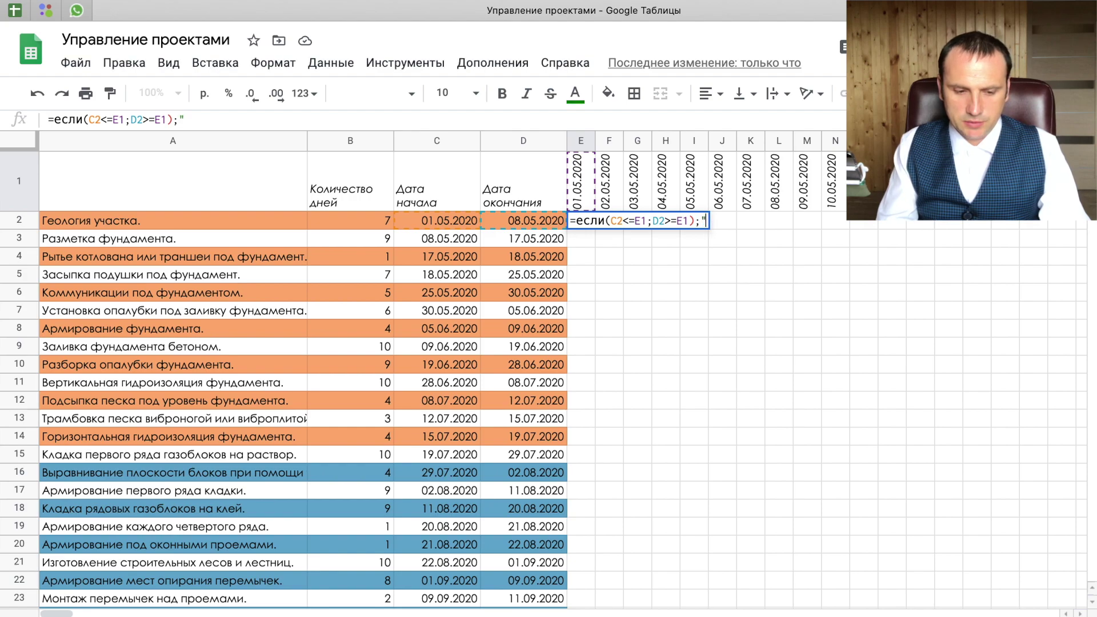
pyautogui.write(' ";""')
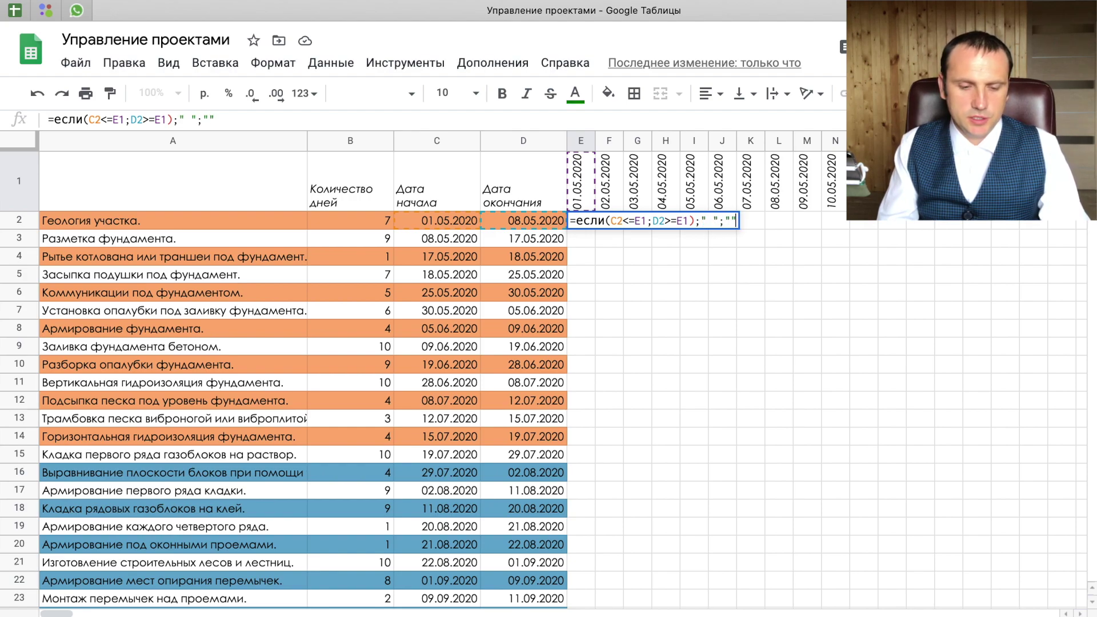
pyautogui.write(')')
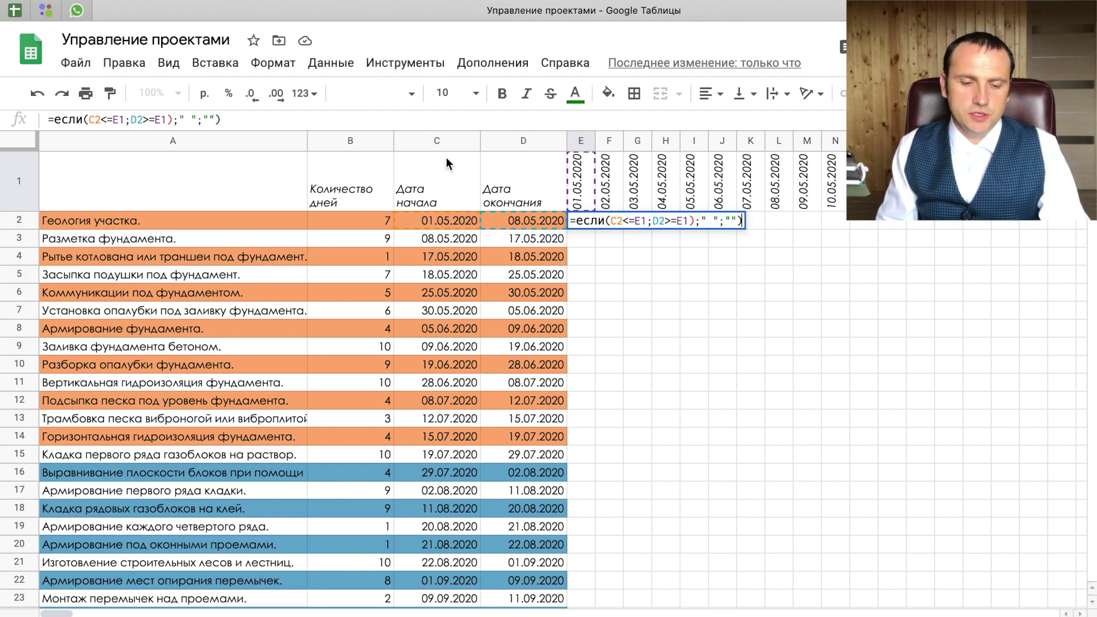
# Anchor references with F4 and wrap in AND: =IF(AND($C2<=E$1;$D2>=E$1);" ";"").
pyautogui.click(166, 120)
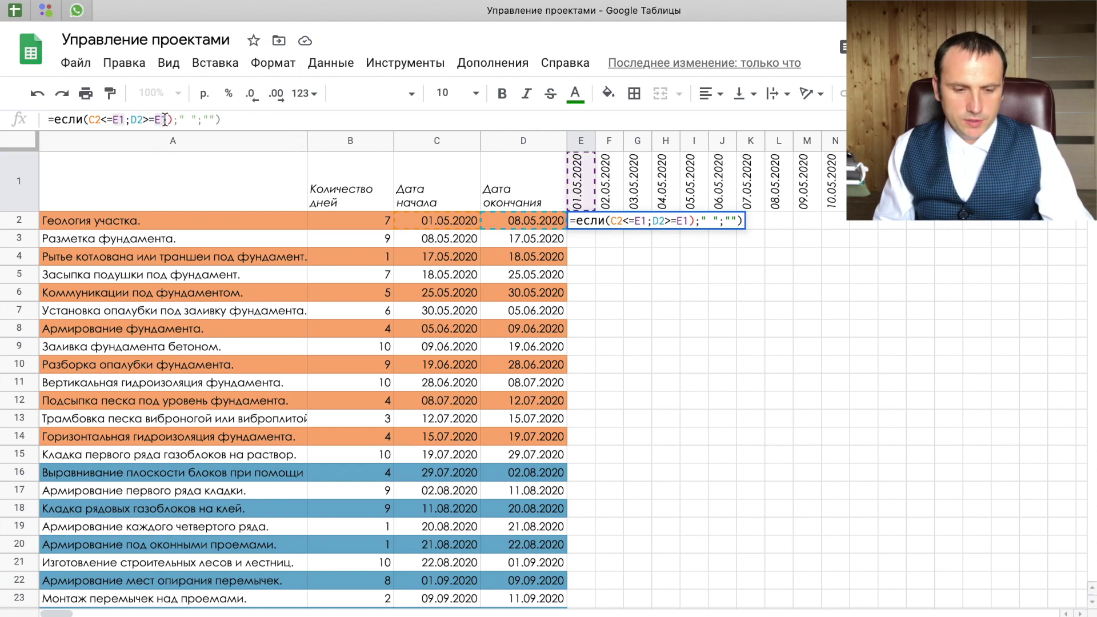
pyautogui.press('F4')
pyautogui.press('F4')
pyautogui.click(142, 120)
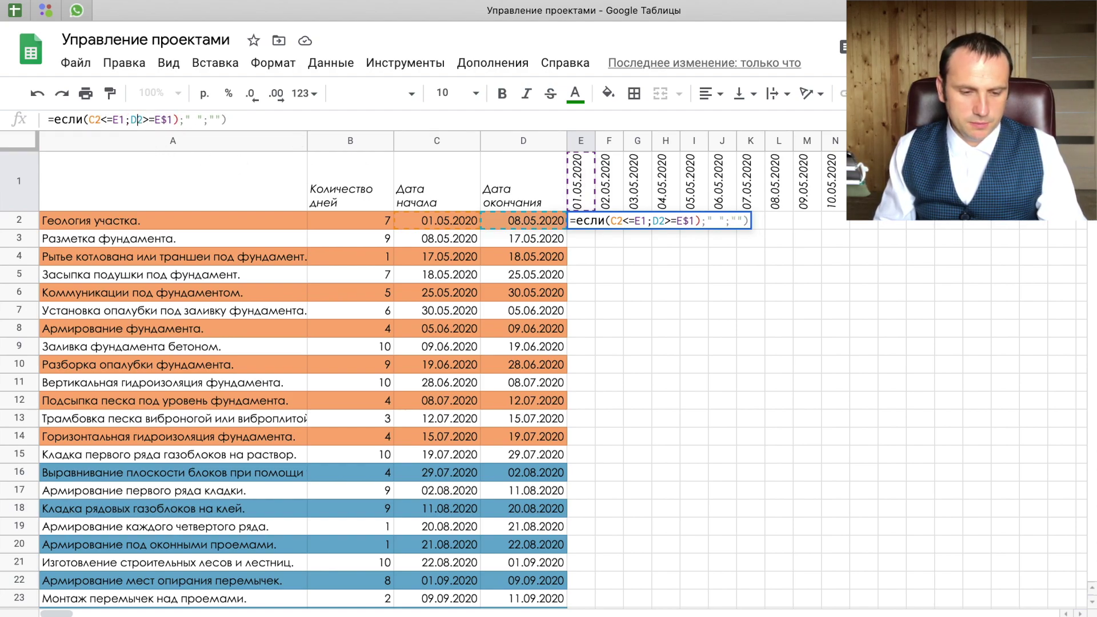
pyautogui.press('F4')
pyautogui.press('F4')
pyautogui.press('F4')
pyautogui.click(117, 119)
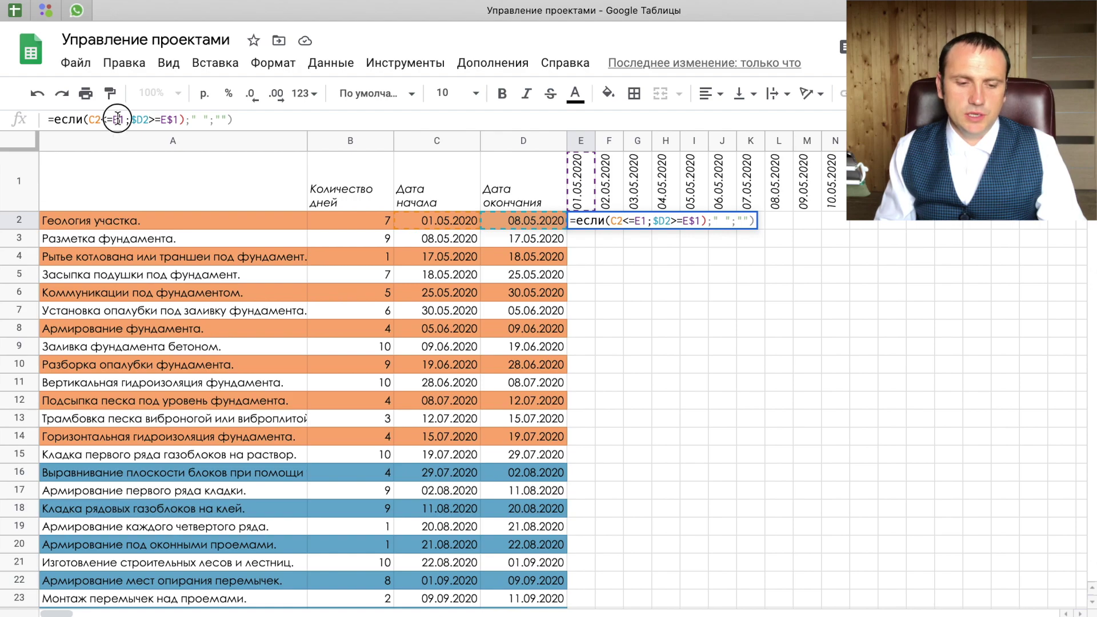
pyautogui.press('F4')
pyautogui.press('F4')
pyautogui.click(99, 120)
pyautogui.press('F4')
pyautogui.press('F4')
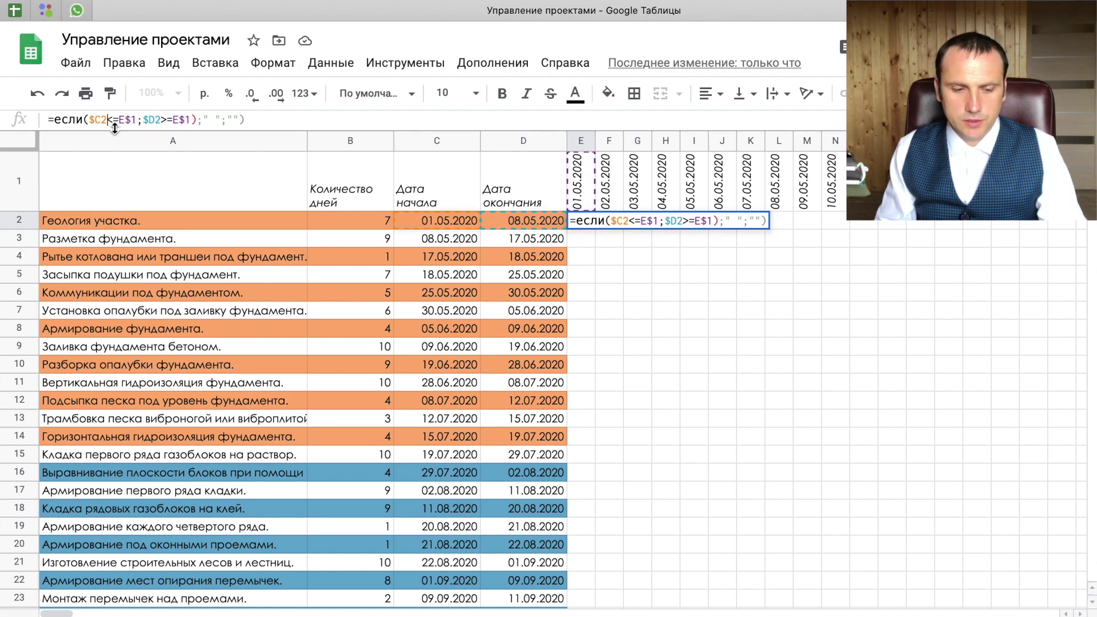
pyautogui.press('Return')
pyautogui.press('Return')
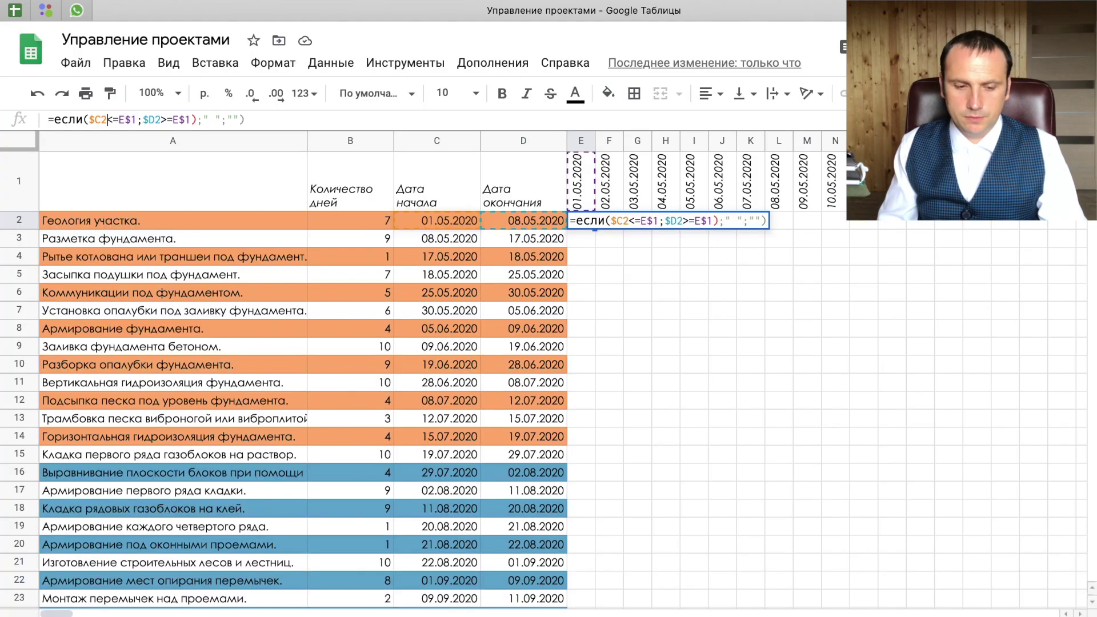
pyautogui.click(89, 119)
pyautogui.write('и')
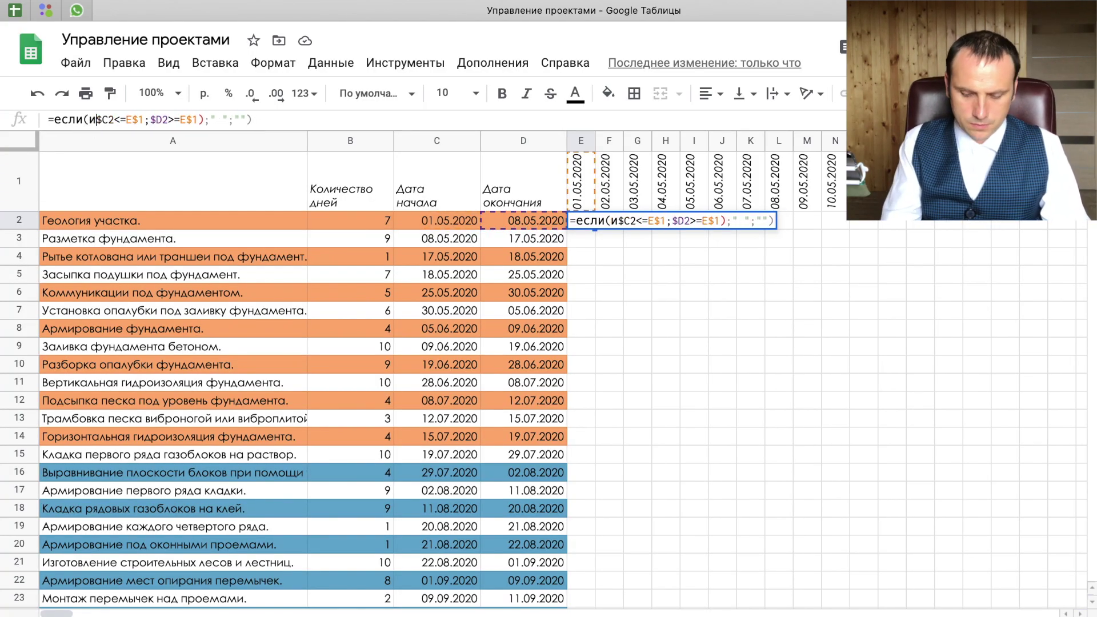
pyautogui.write('(')
pyautogui.press('Return')
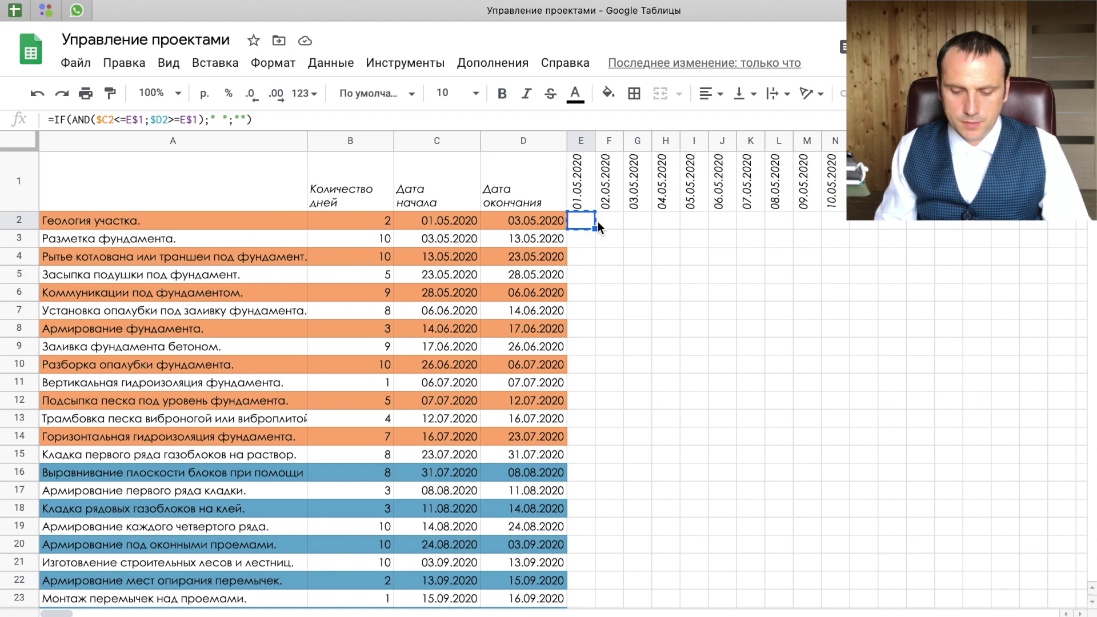
pyautogui.hotkey('shift', 'Down')
pyautogui.hotkey('shift', 'Down')
pyautogui.hotkey('shift', 'Down')
pyautogui.hotkey('shift', 'Down')
# Paste the E2 day formula across the whole range E2:AOZ46.
pyautogui.hotkey('shift', 'Down')
pyautogui.hotkey('shift', 'Down')
pyautogui.hotkey('shift', 'Down')
pyautogui.hotkey('shift', 'Down')
pyautogui.hotkey('shift', 'Down')
pyautogui.hotkey('shift', 'Down')
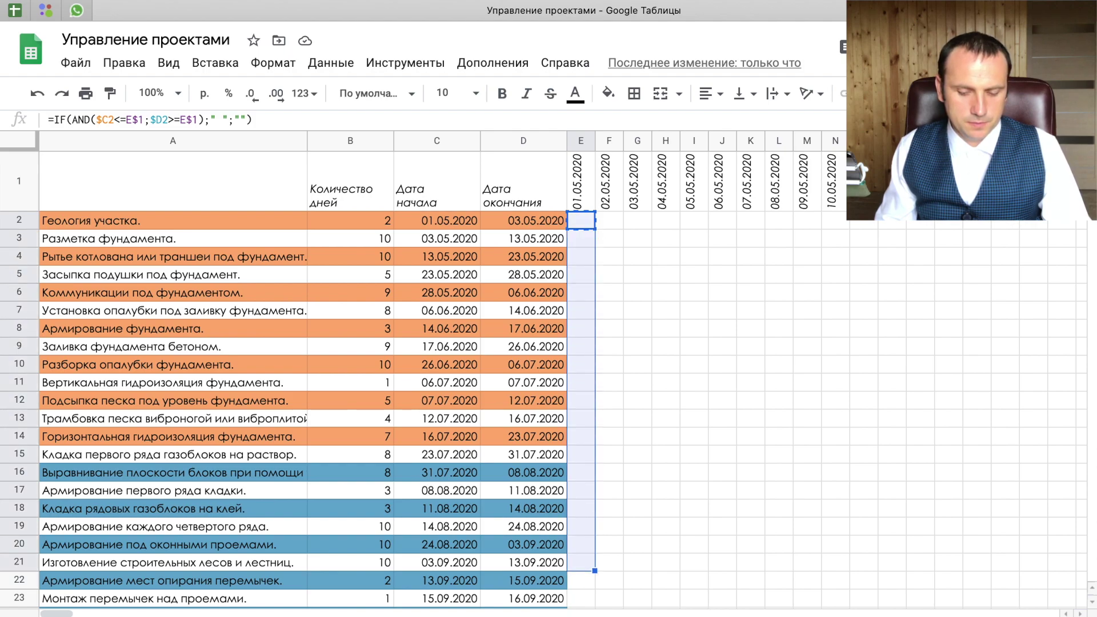
pyautogui.hotkey('shift', 'Down')
pyautogui.hotkey('shift', 'Down')
pyautogui.hotkey('shift', 'Down')
pyautogui.hotkey('shift', 'Down')
pyautogui.hotkey('shift', 'Down')
pyautogui.hotkey('shift', 'Down')
pyautogui.hotkey('shift', 'Down')
pyautogui.hotkey('shift', 'Down')
pyautogui.hotkey('shift', 'Down')
pyautogui.hotkey('shift', 'Down')
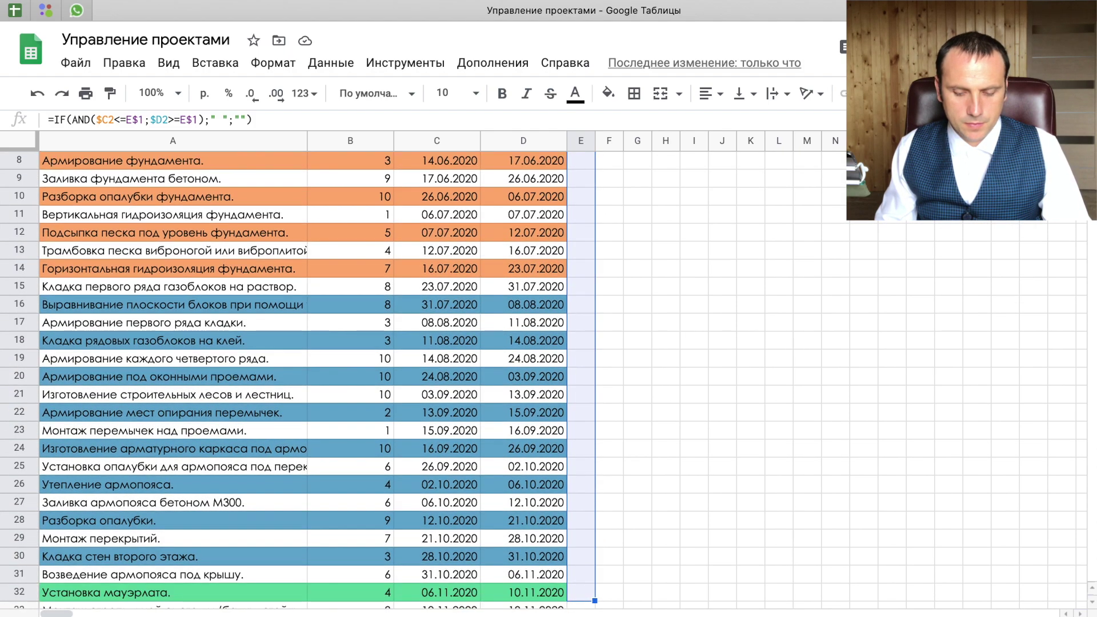
pyautogui.hotkey('shift', 'Down')
pyautogui.hotkey('shift', 'Down')
pyautogui.hotkey('shift', 'Down')
pyautogui.hotkey('shift', 'Down')
pyautogui.hotkey('shift', 'Down')
pyautogui.hotkey('shift', 'Down')
pyautogui.hotkey('shift', 'Down')
pyautogui.hotkey('shift', 'Down')
pyautogui.hotkey('shift', 'Down')
pyautogui.hotkey('shift', 'Down')
pyautogui.hotkey('shift', 'Down')
pyautogui.hotkey('shift', 'Down')
pyautogui.hotkey('shift', 'Down')
pyautogui.hotkey('shift', 'Down')
pyautogui.hotkey('shift', 'Down')
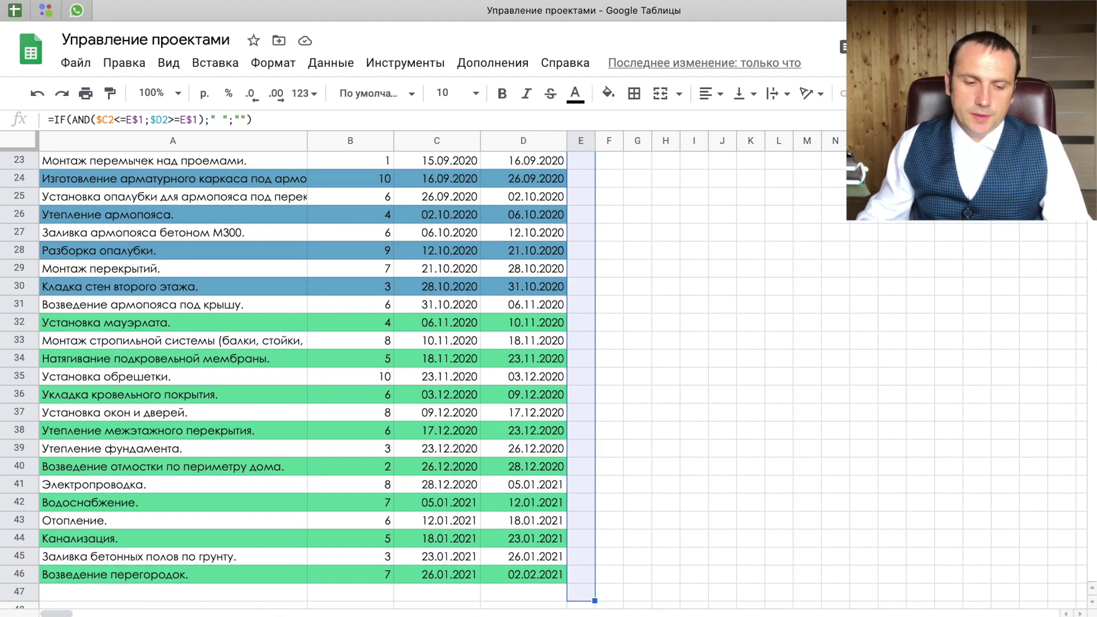
pyautogui.hotkey('shift', 'Up')
pyautogui.hotkey('ctrl', 'shift', 'Right')
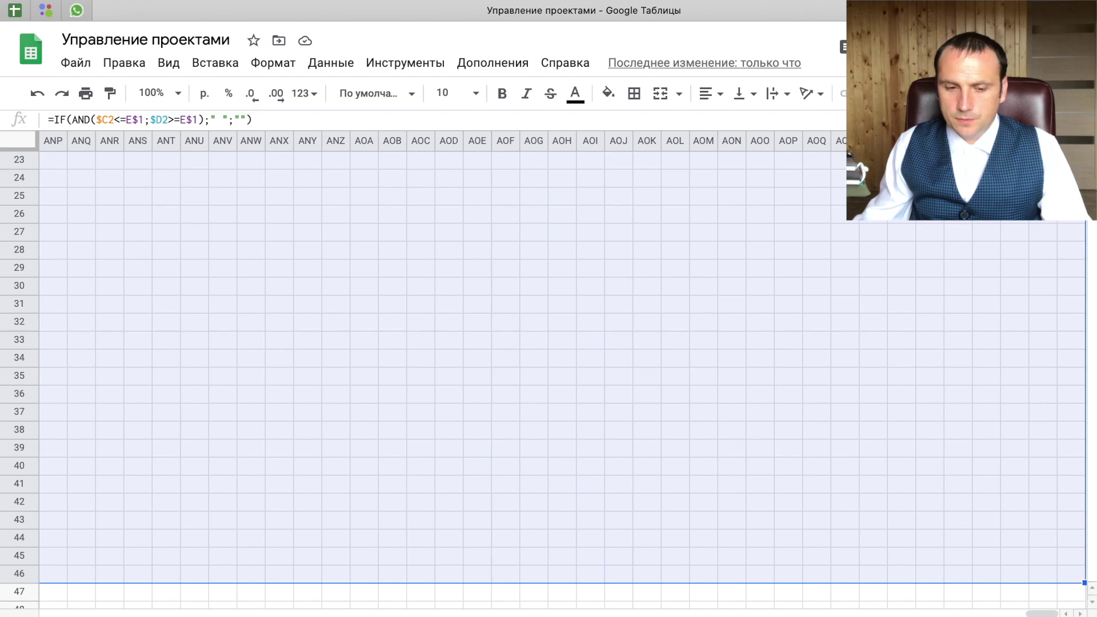
pyautogui.hotkey('ctrl', 'v')
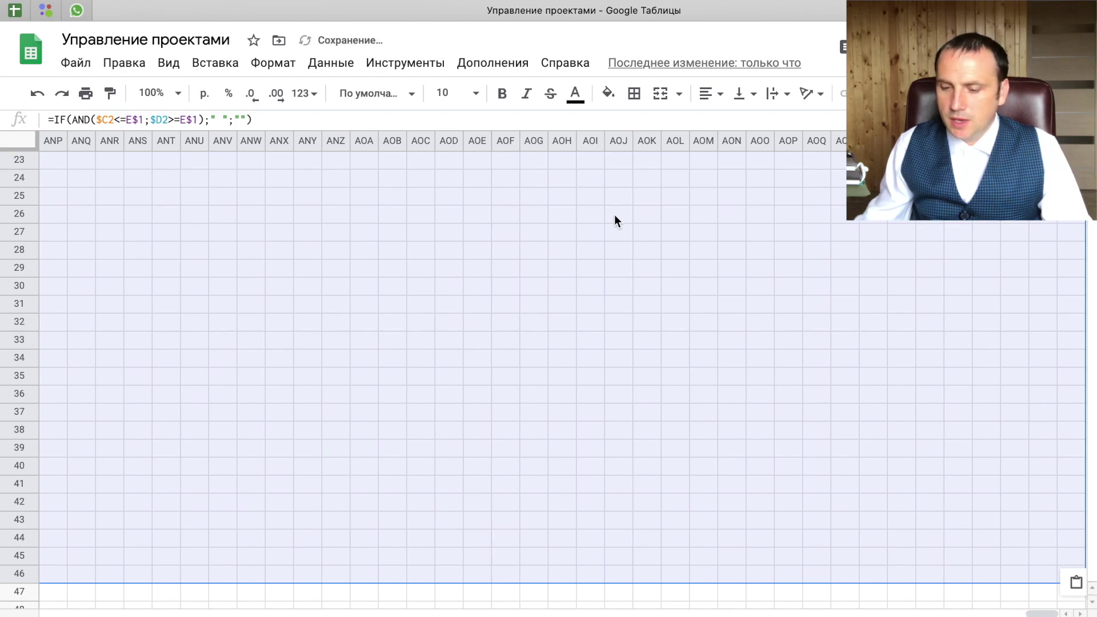
# Open conditional formatting for the E2:AOZ46 range.
pyautogui.rightClick(616, 211)
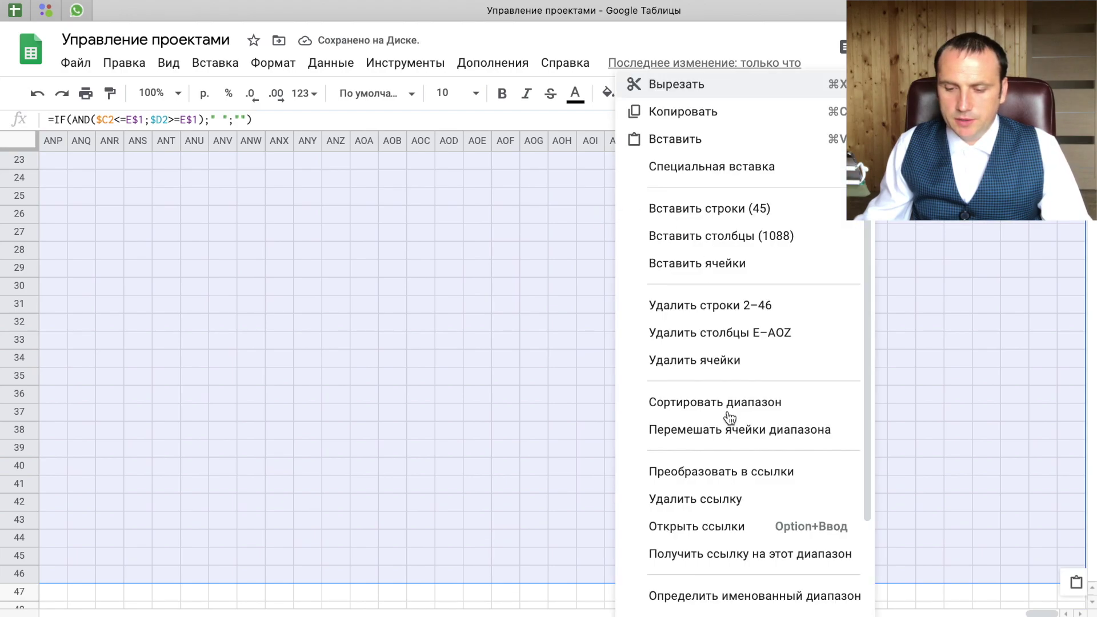
pyautogui.scroll(-3, 726, 422)
pyautogui.click(729, 591)
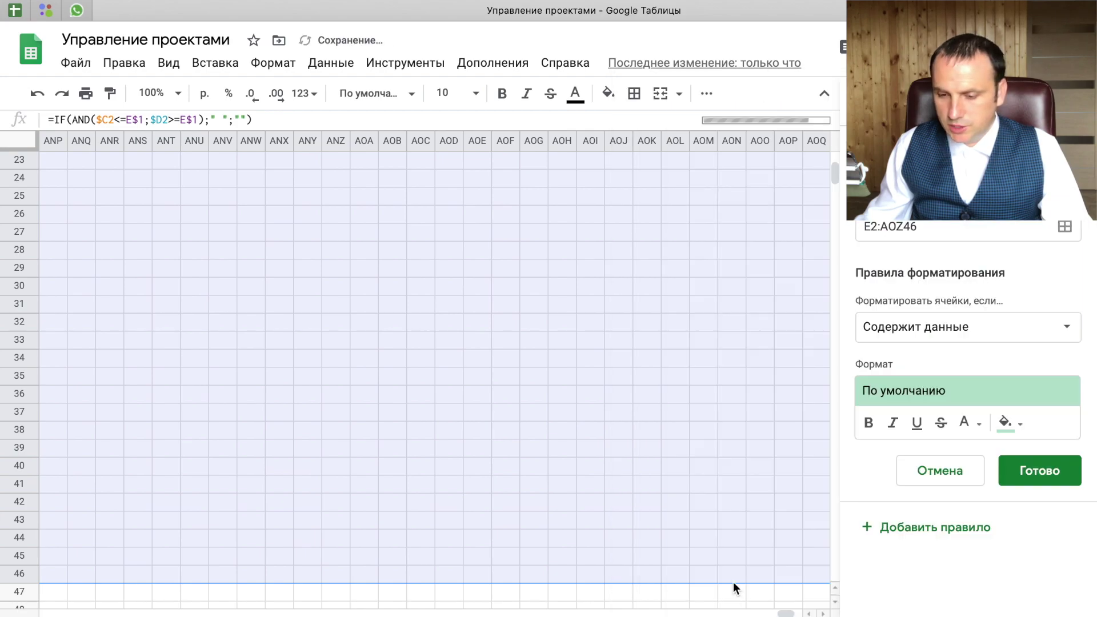
# Give the E2:AOZ46 'contains data' rule a blue fill, save it and close the panel.
pyautogui.click(1003, 424)
pyautogui.click(1005, 424)
pyautogui.click(1010, 433)
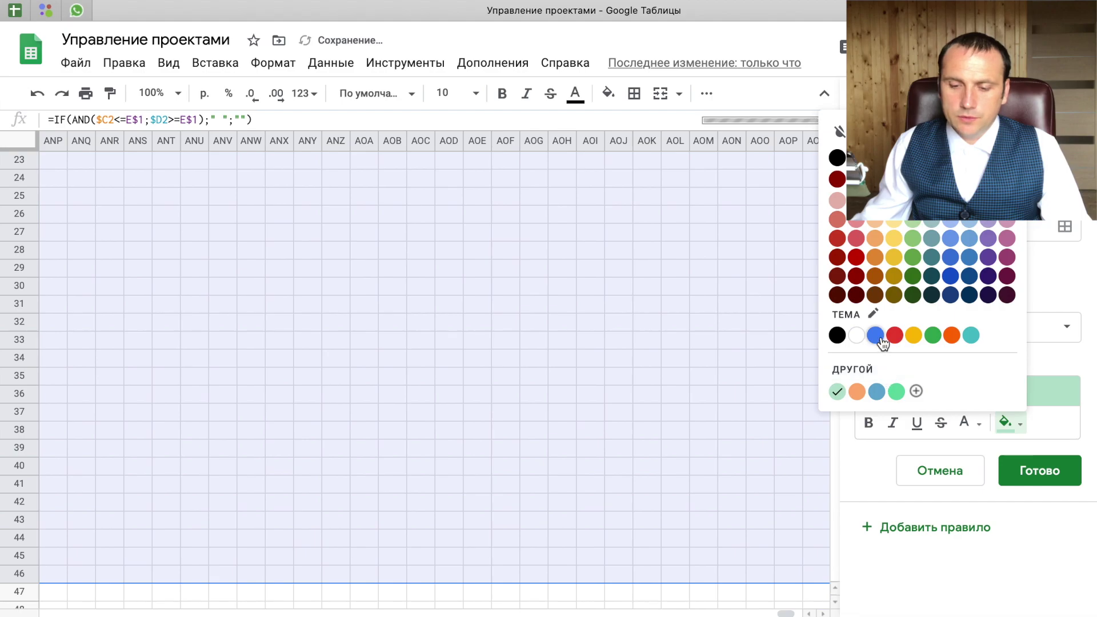
pyautogui.click(875, 336)
pyautogui.click(1029, 477)
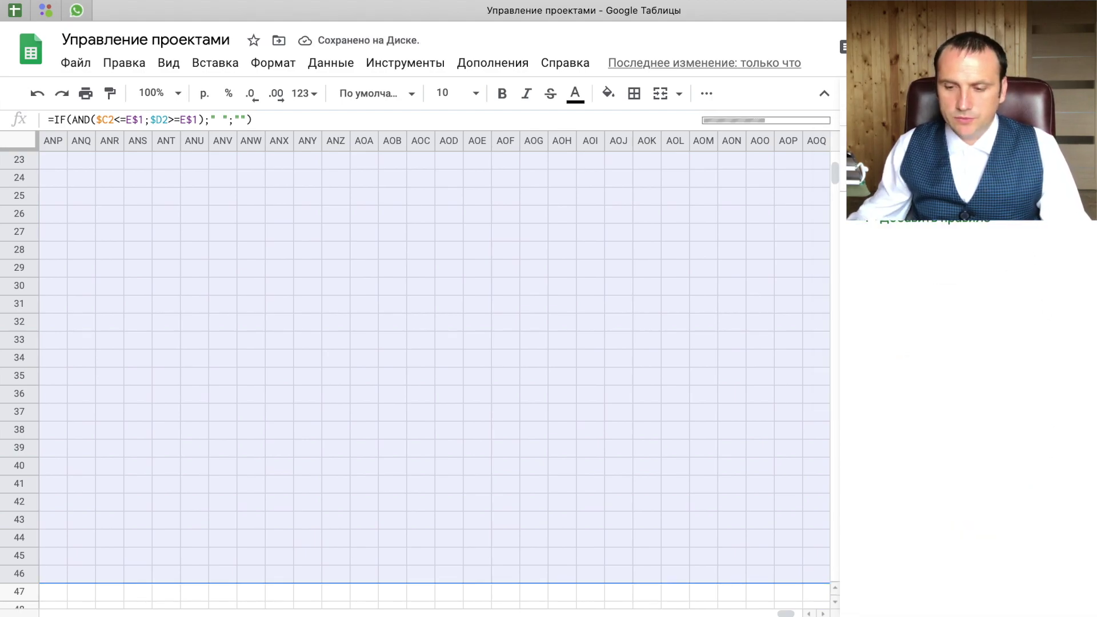
pyautogui.click(1082, 93)
pyautogui.click(664, 252)
pyautogui.press('Home')
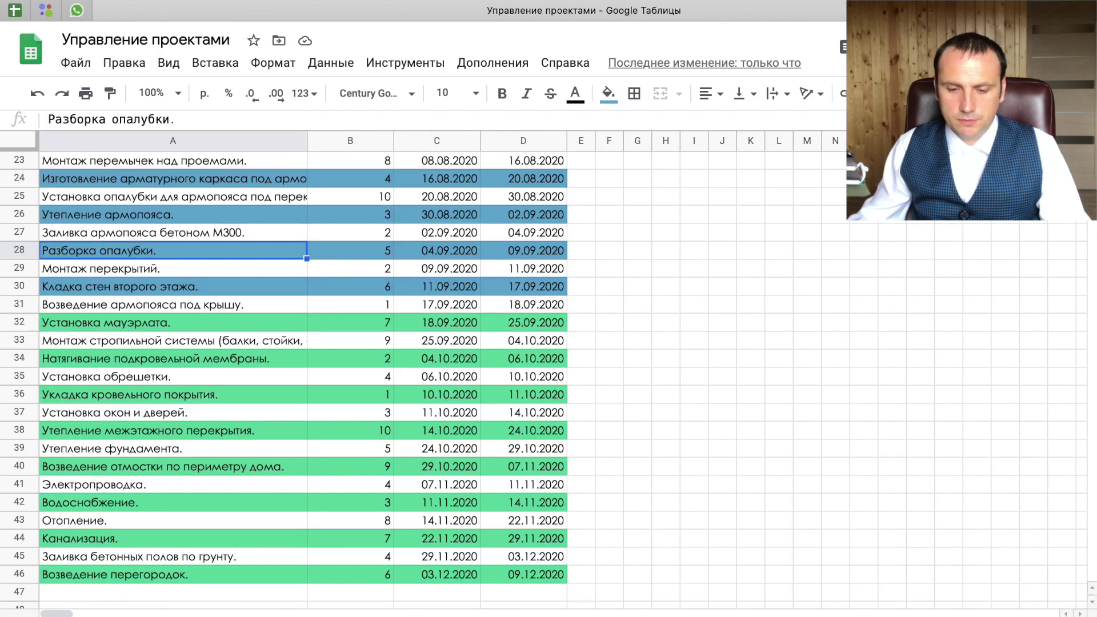
# Freeze the header row 1.
pyautogui.scroll(5, 759, 340)
pyautogui.scroll(4, 759, 340)
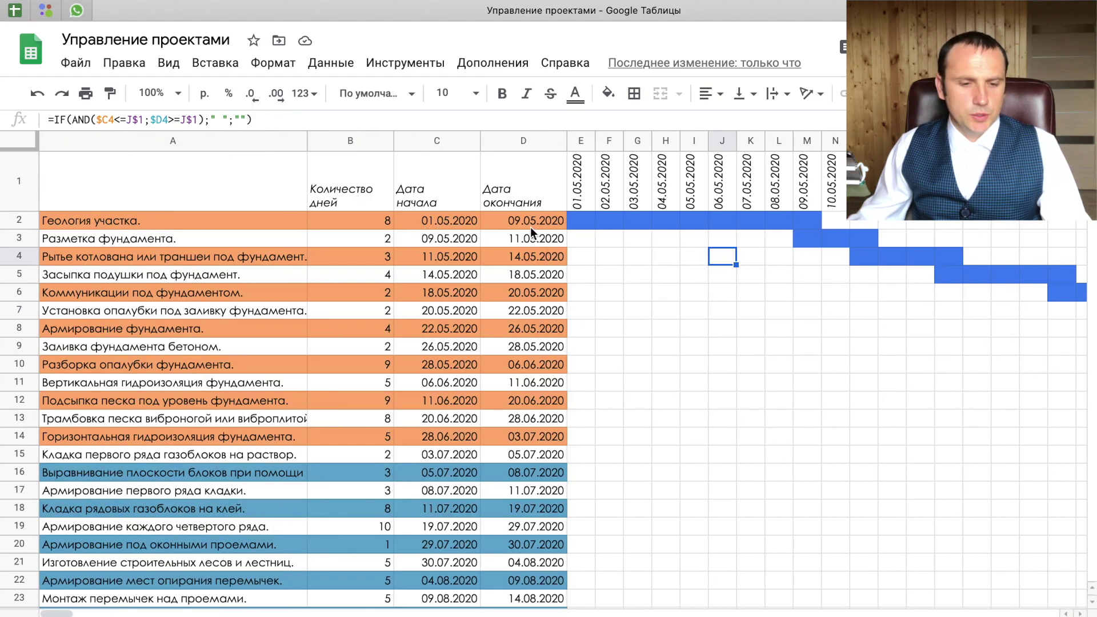
pyautogui.click(538, 224)
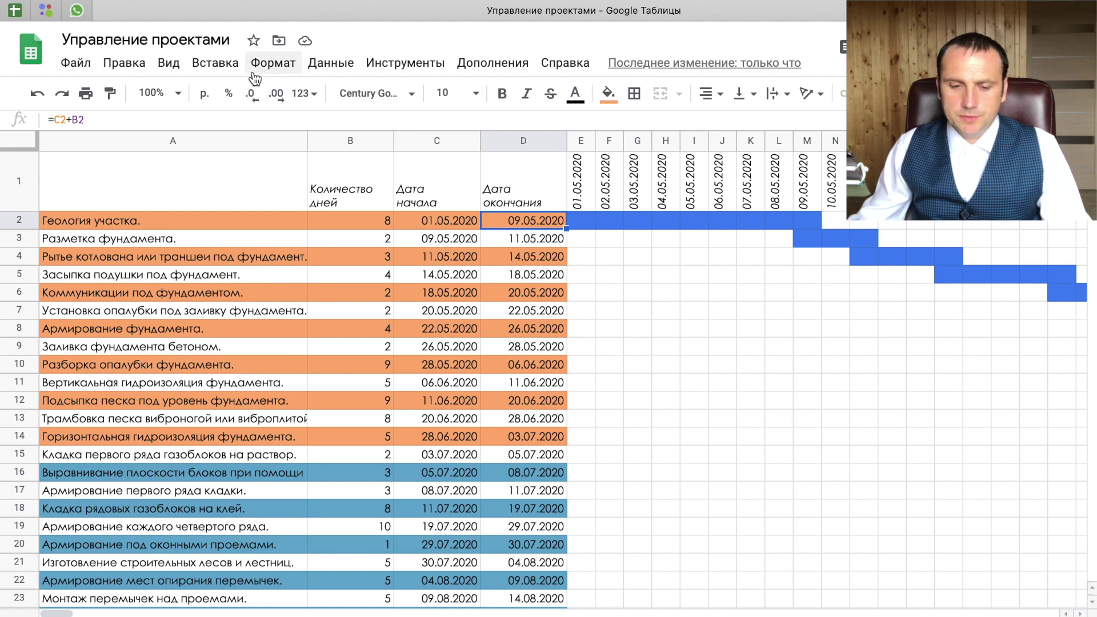
pyautogui.click(168, 63)
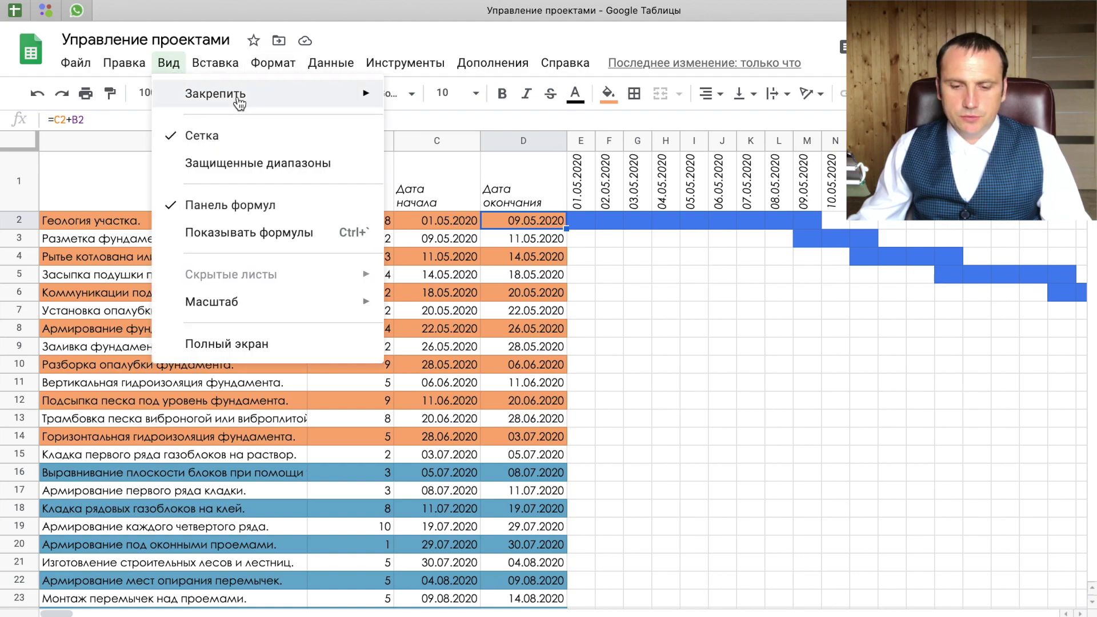
pyautogui.moveTo(215, 94)
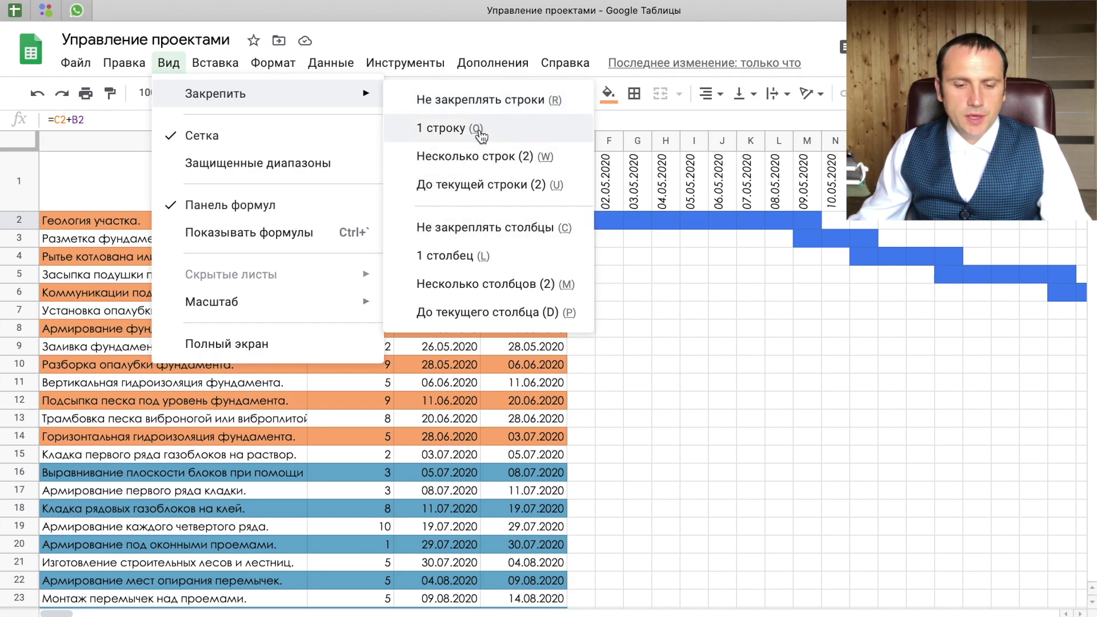
pyautogui.click(457, 128)
# Centre the B1:D1 column headings.
pyautogui.scroll(-5, 622, 268)
pyautogui.scroll(-7, 623, 263)
pyautogui.scroll(10, 622, 263)
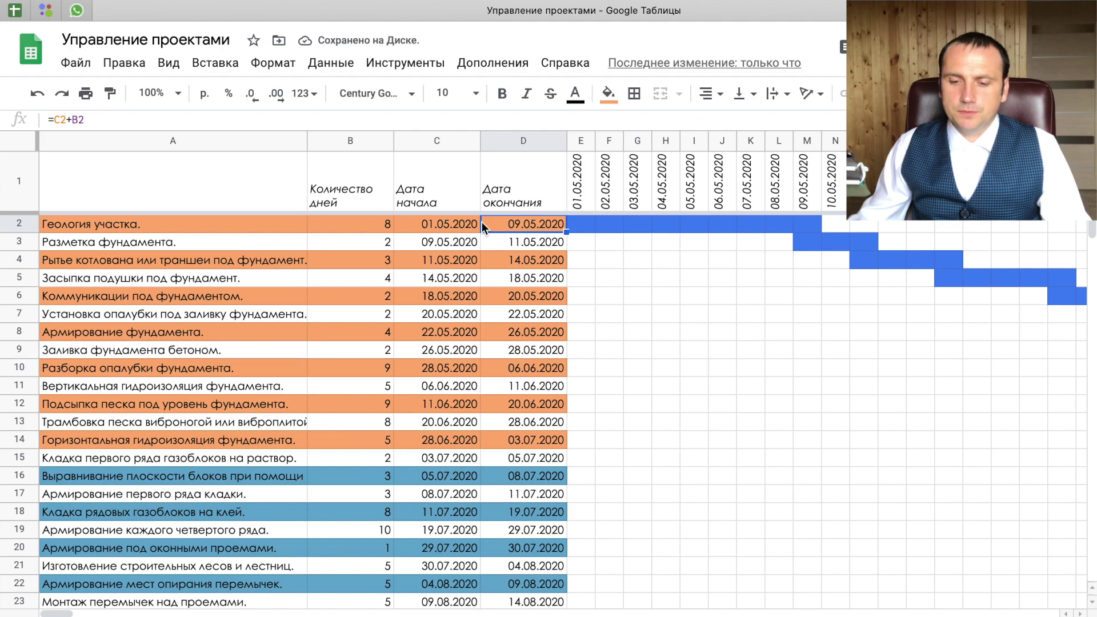
pyautogui.moveTo(203, 174); pyautogui.dragTo(502, 184)
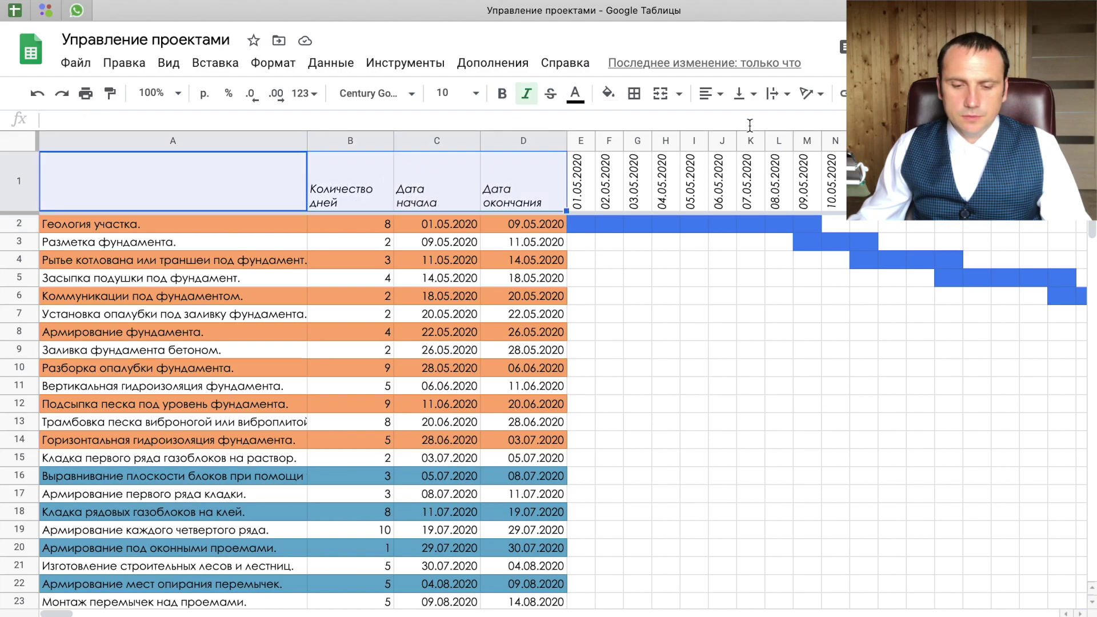
pyautogui.click(705, 92)
pyautogui.click(730, 125)
# Freeze columns A through D so task details stay fixed while scrolling.
pyautogui.click(536, 227)
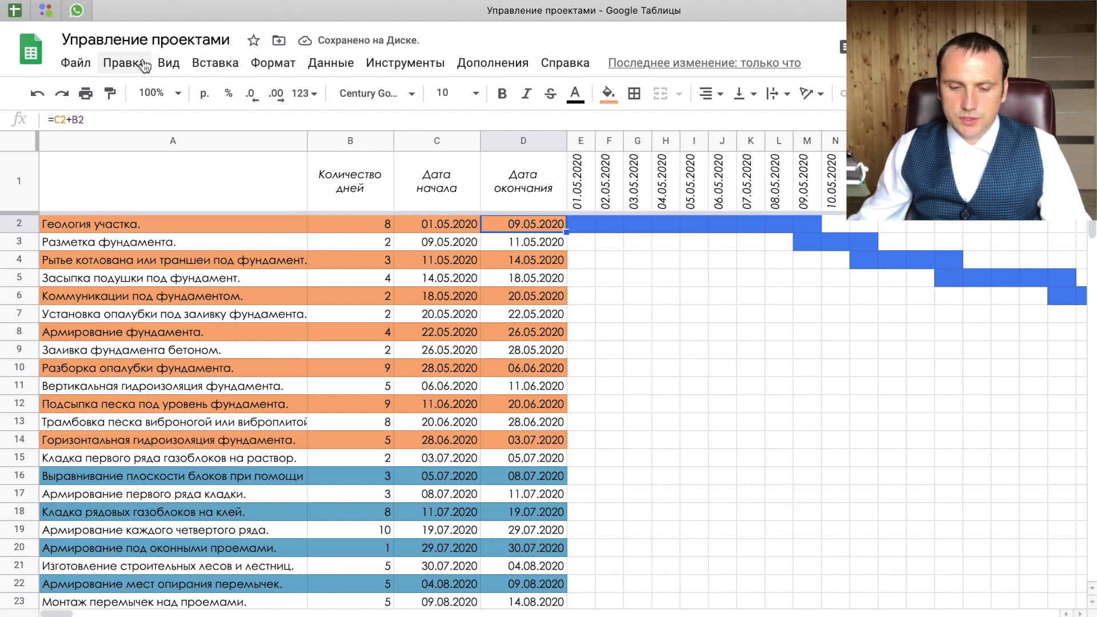
pyautogui.click(167, 64)
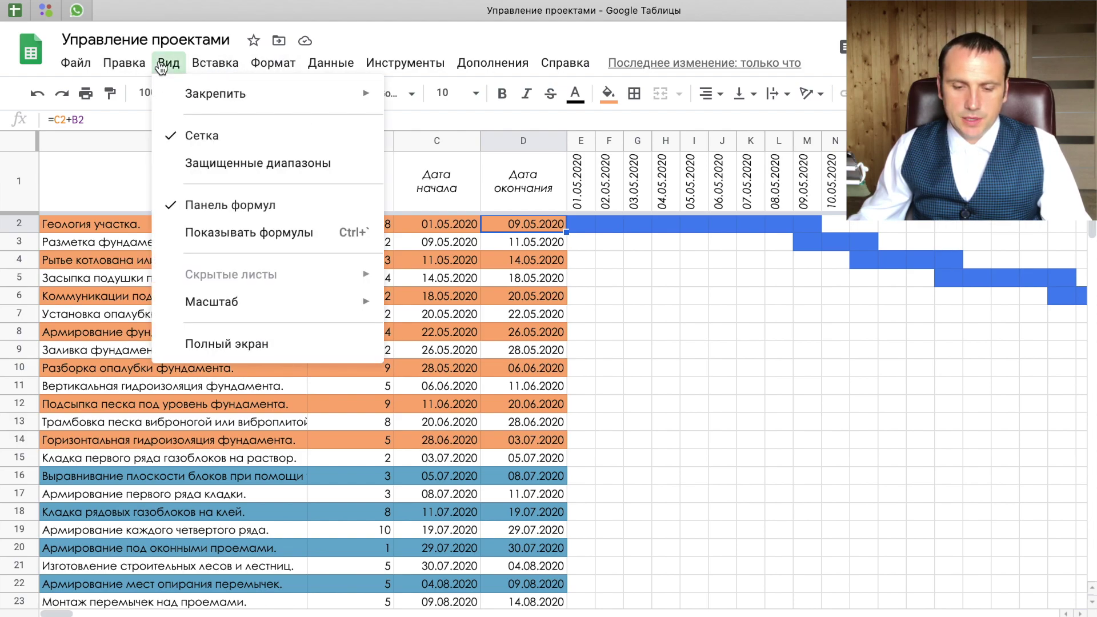
pyautogui.moveTo(214, 94)
pyautogui.click(517, 303)
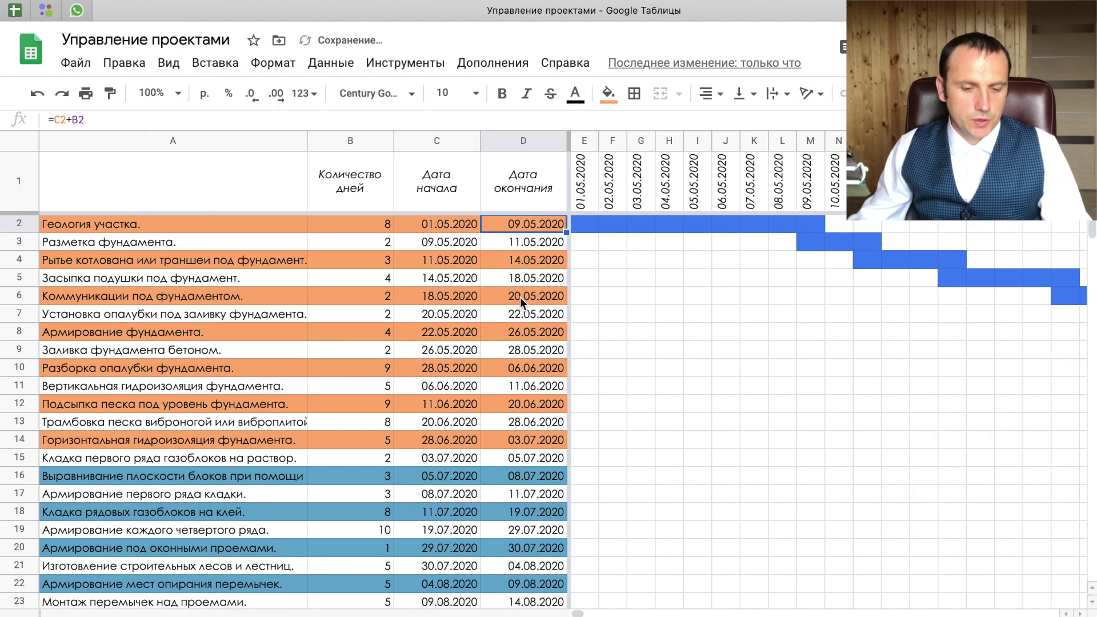
pyautogui.click(635, 257)
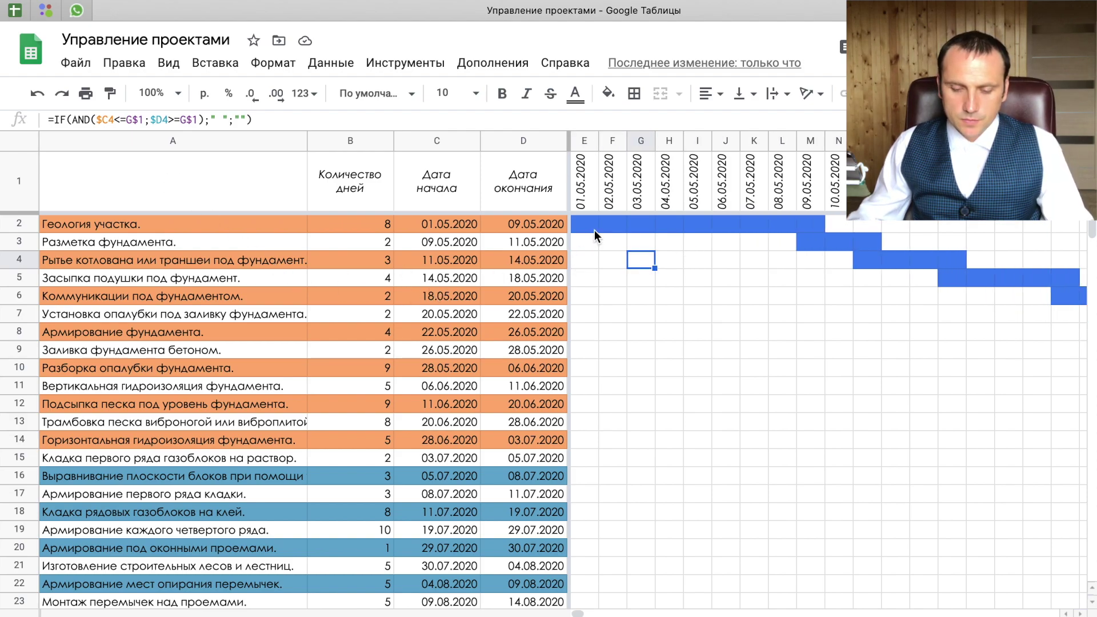
pyautogui.click(169, 63)
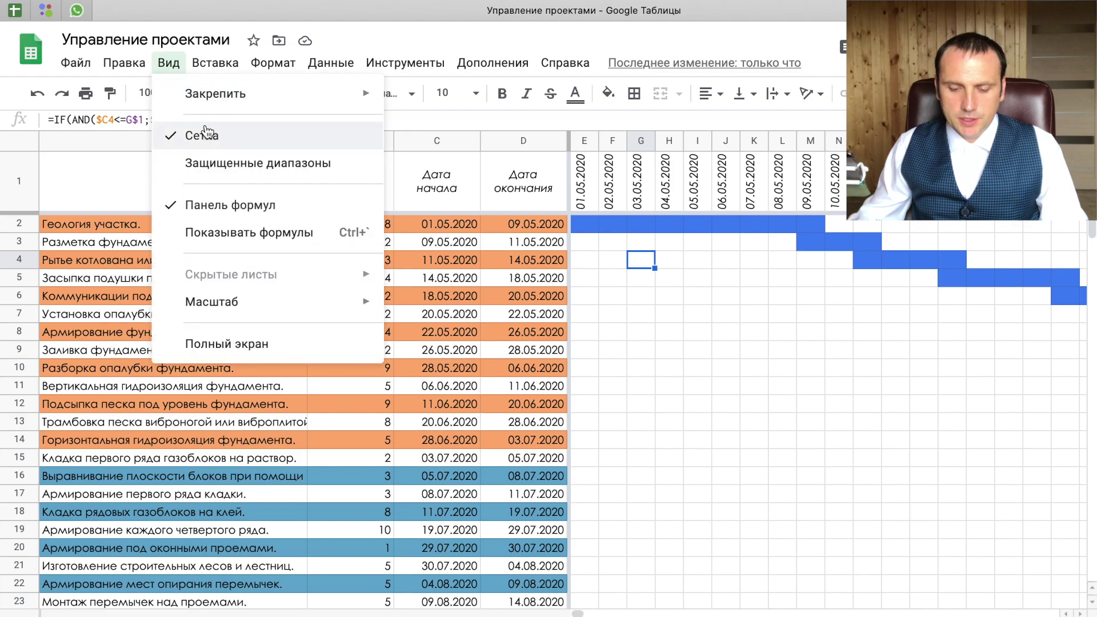
# Hide the sheet gridlines and add a right border to the first date column E2:E46.
pyautogui.click(217, 129)
pyautogui.click(591, 226)
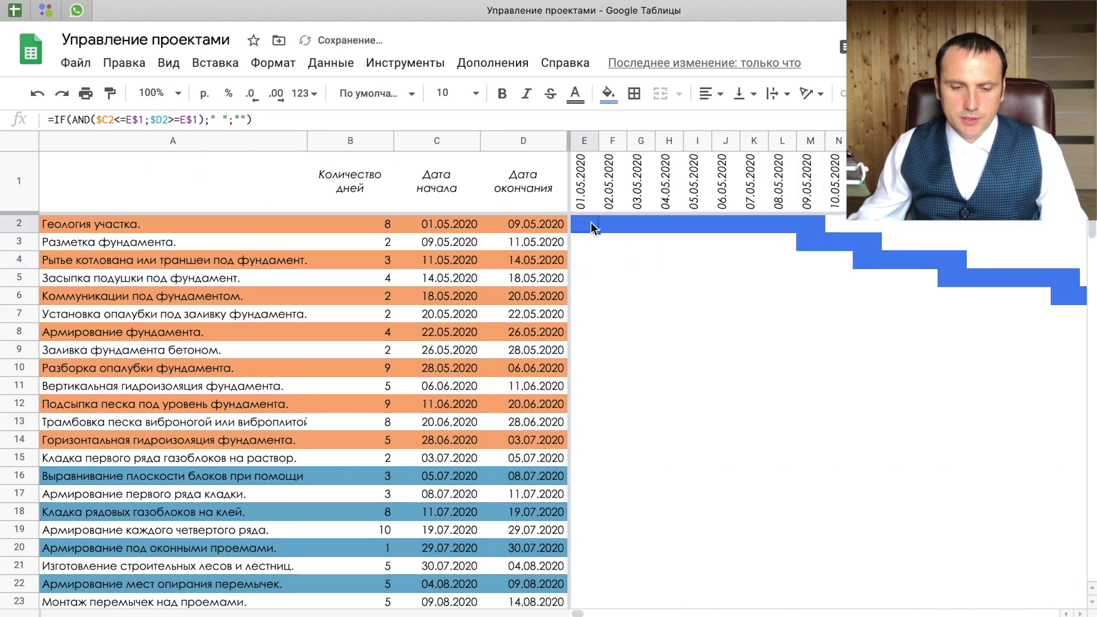
pyautogui.scroll(-3, 676, 512)
pyautogui.scroll(-3, 676, 512)
pyautogui.scroll(-3, 676, 512)
pyautogui.scroll(-2, 677, 512)
pyautogui.keyDown('shift'); pyautogui.click(590, 466); pyautogui.keyUp('shift')
pyautogui.click(634, 93)
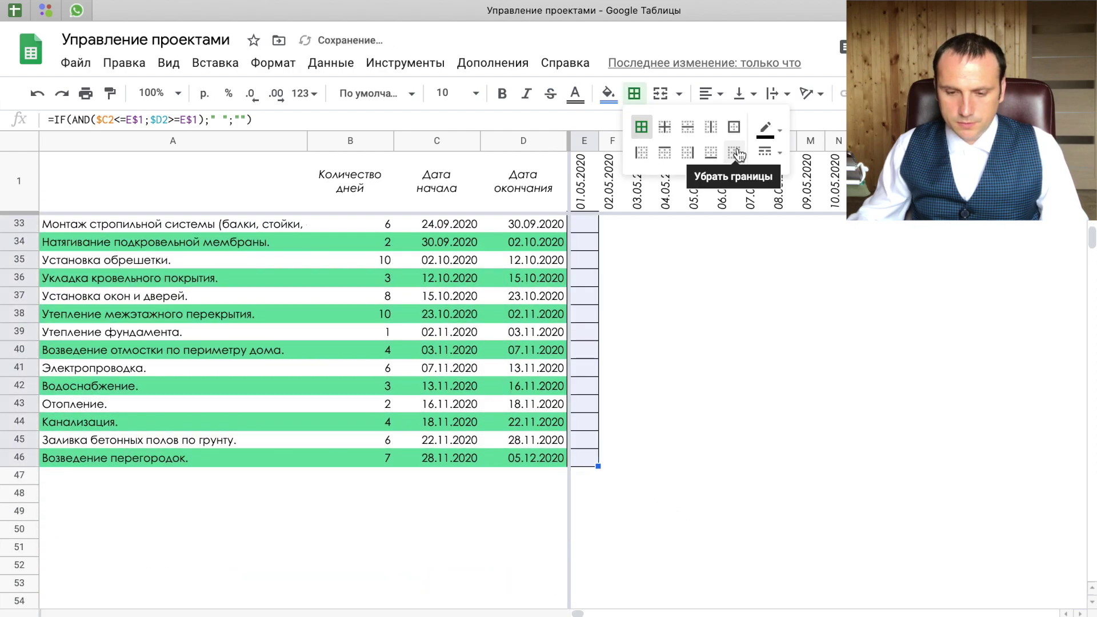
pyautogui.click(687, 127)
pyautogui.click(634, 93)
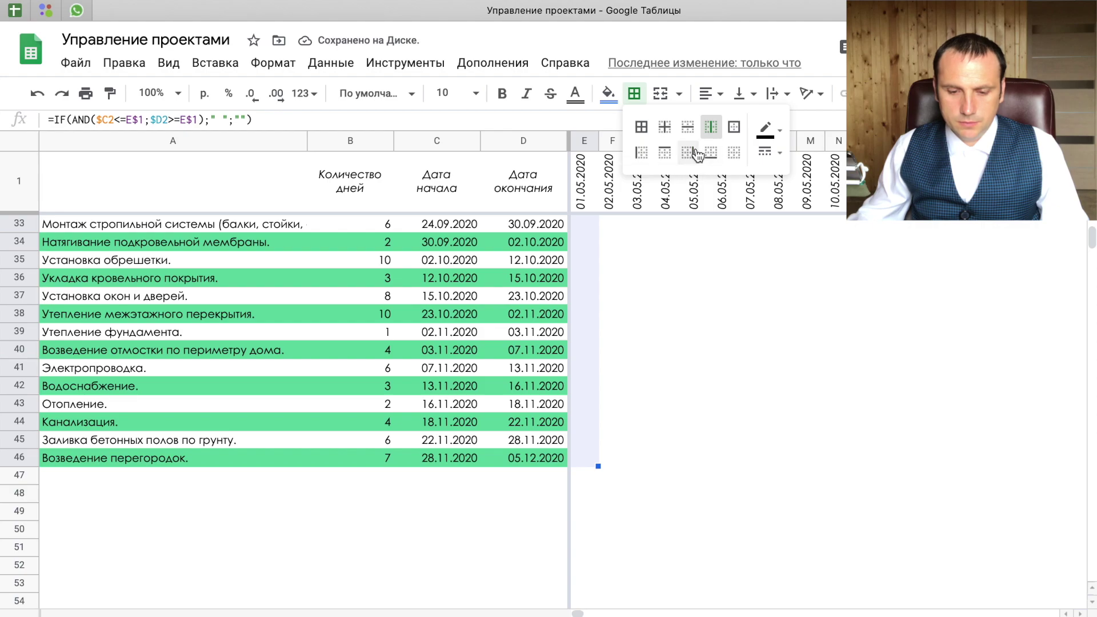
pyautogui.click(688, 153)
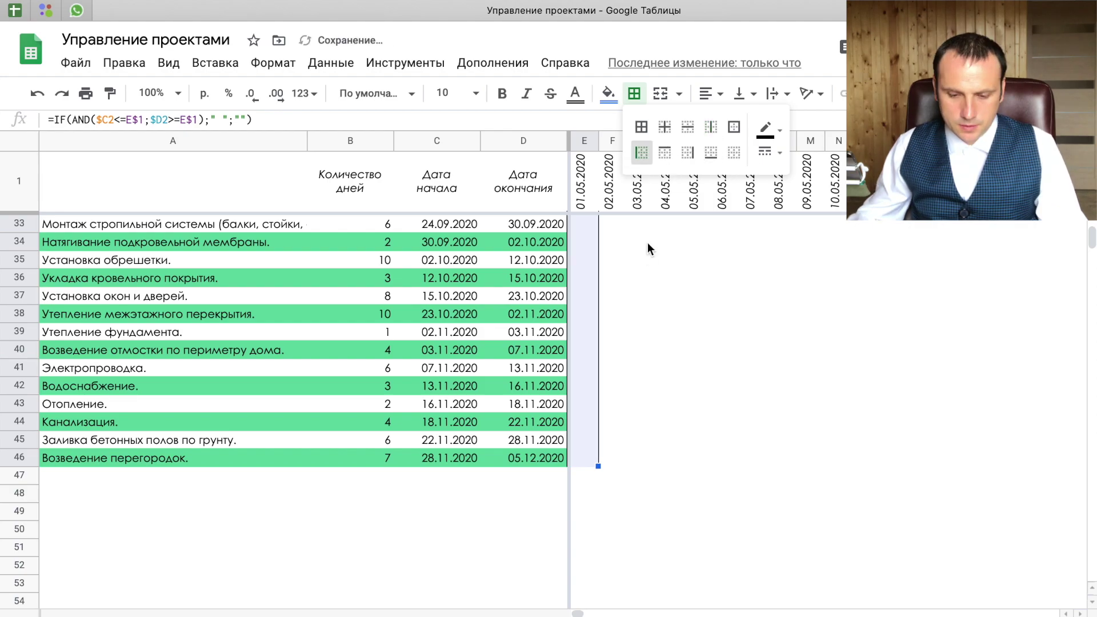
# Copy that border and paste it as format only across all remaining date columns.
pyautogui.scroll(-2, 662, 240)
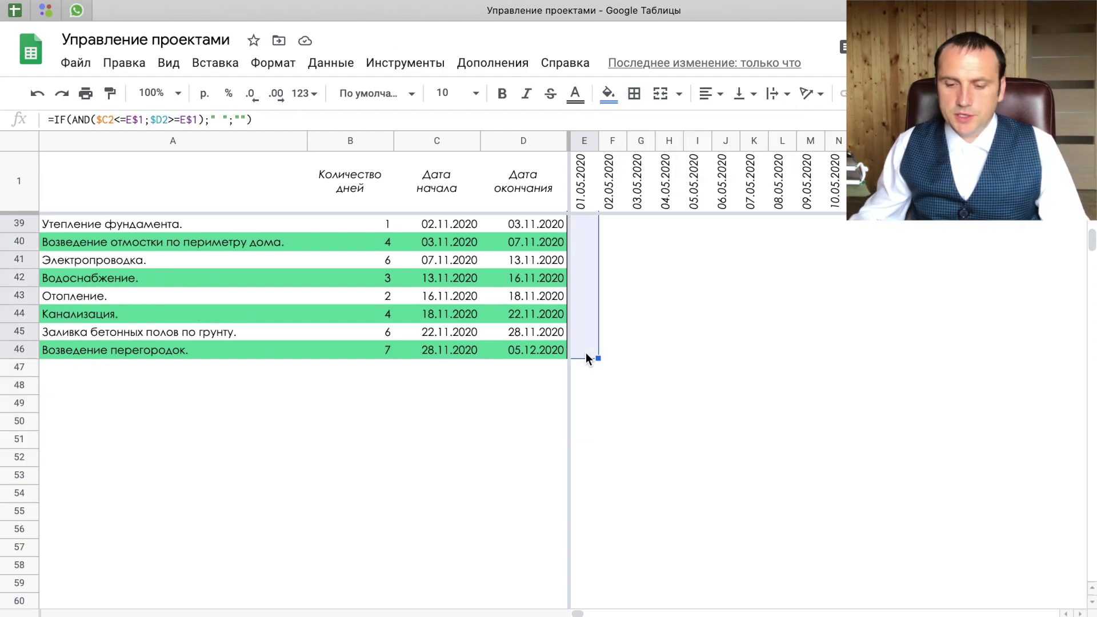
pyautogui.hotkey('ctrl', 'c')
pyautogui.scroll(12, 594, 356)
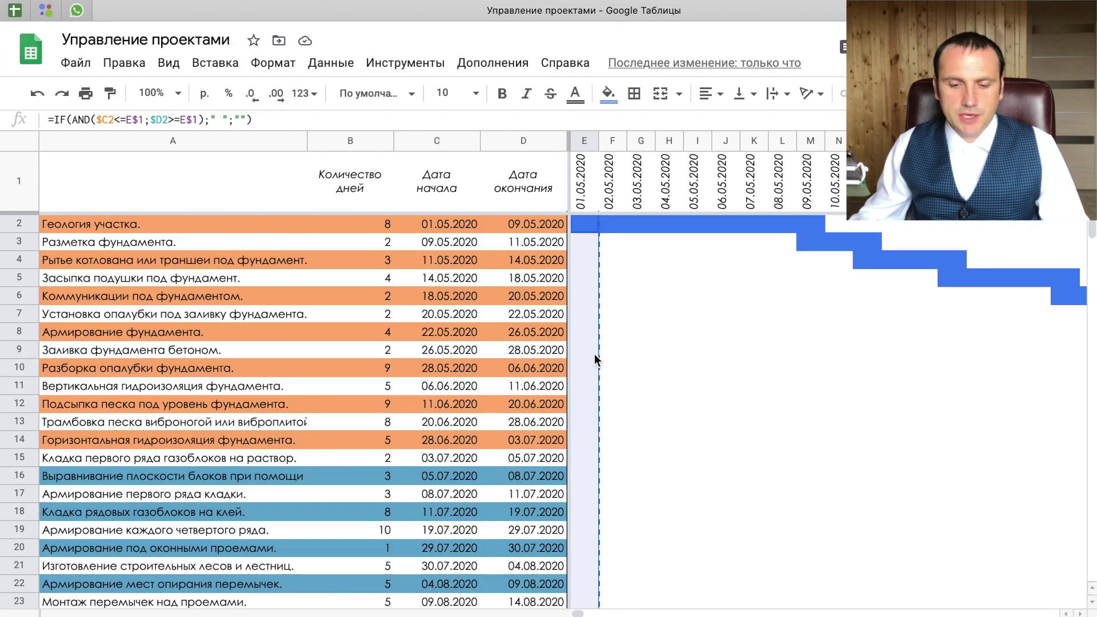
pyautogui.hotkey('ctrl', 'shift', 'Right')
pyautogui.rightClick(696, 322)
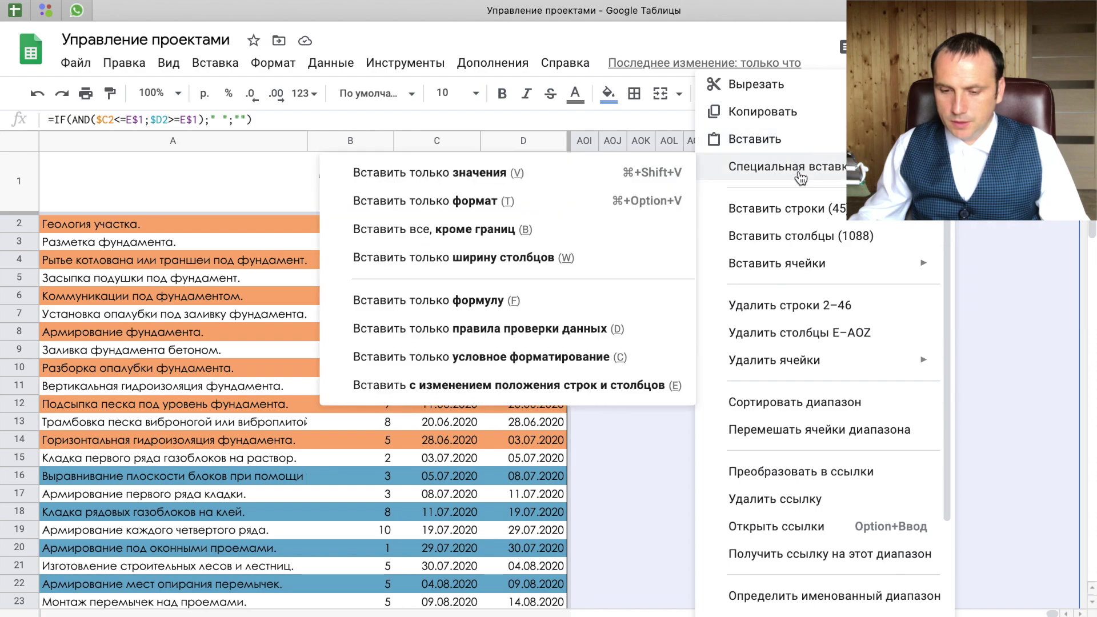
pyautogui.moveTo(783, 167)
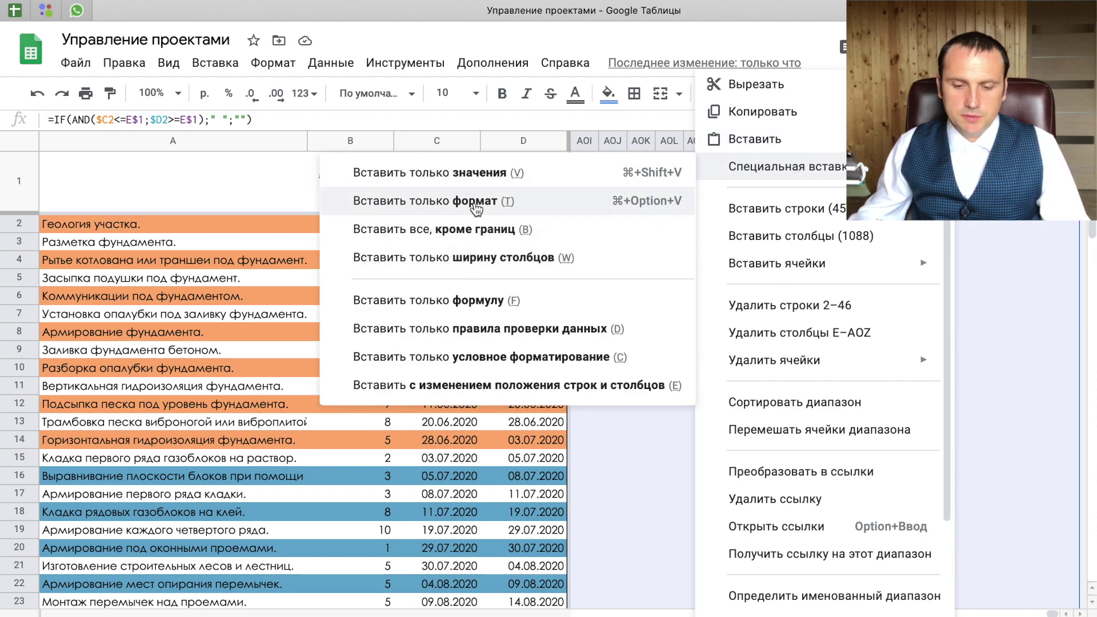
pyautogui.click(476, 201)
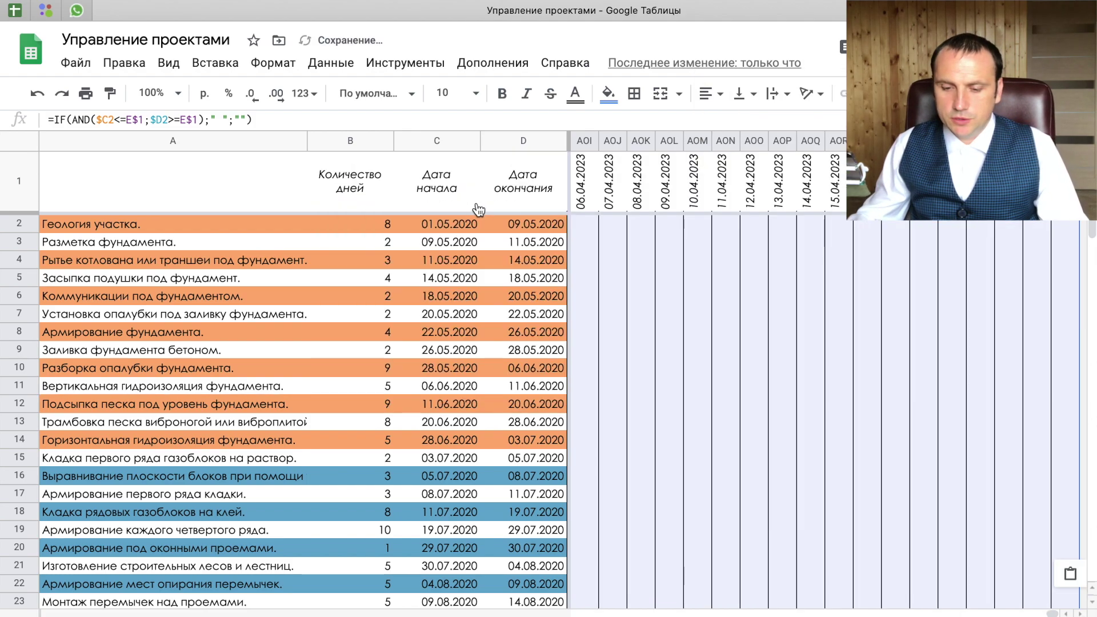
pyautogui.click(249, 347)
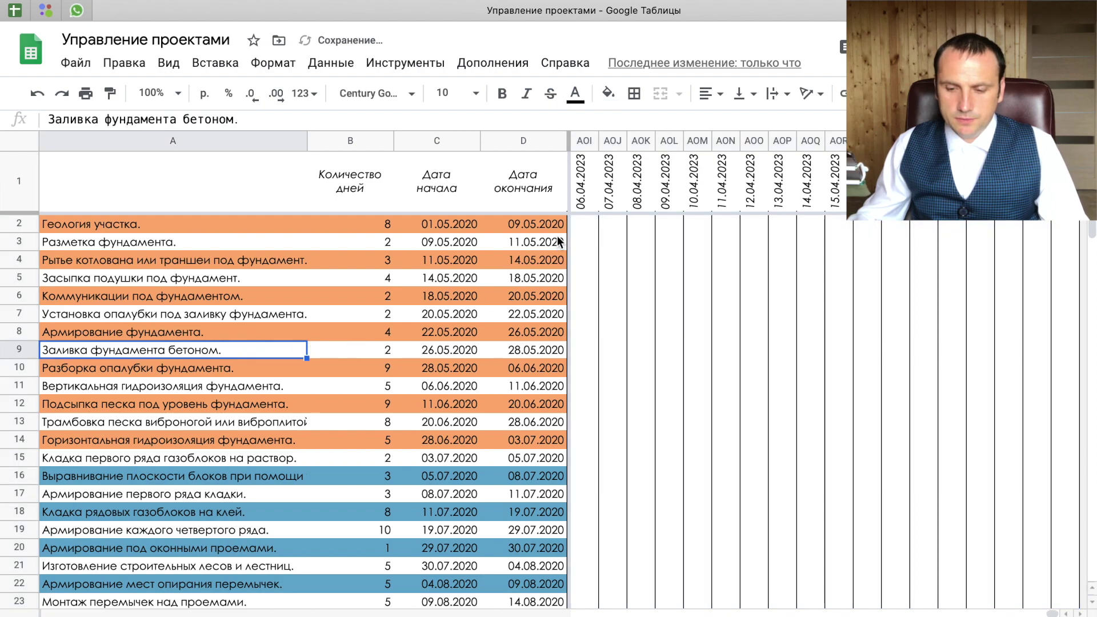
pyautogui.click(539, 228)
pyautogui.press('Right')
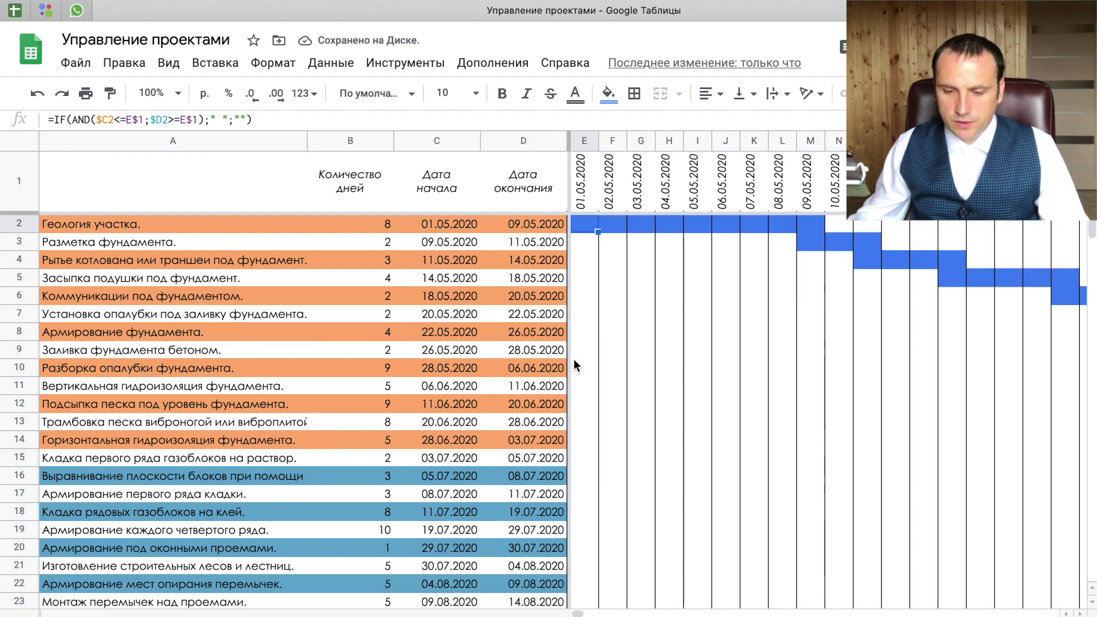
pyautogui.hscroll(3, 696, 347)
pyautogui.hscroll(5, 695, 348)
pyautogui.hscroll(5, 696, 348)
pyautogui.hscroll(5, 714, 347)
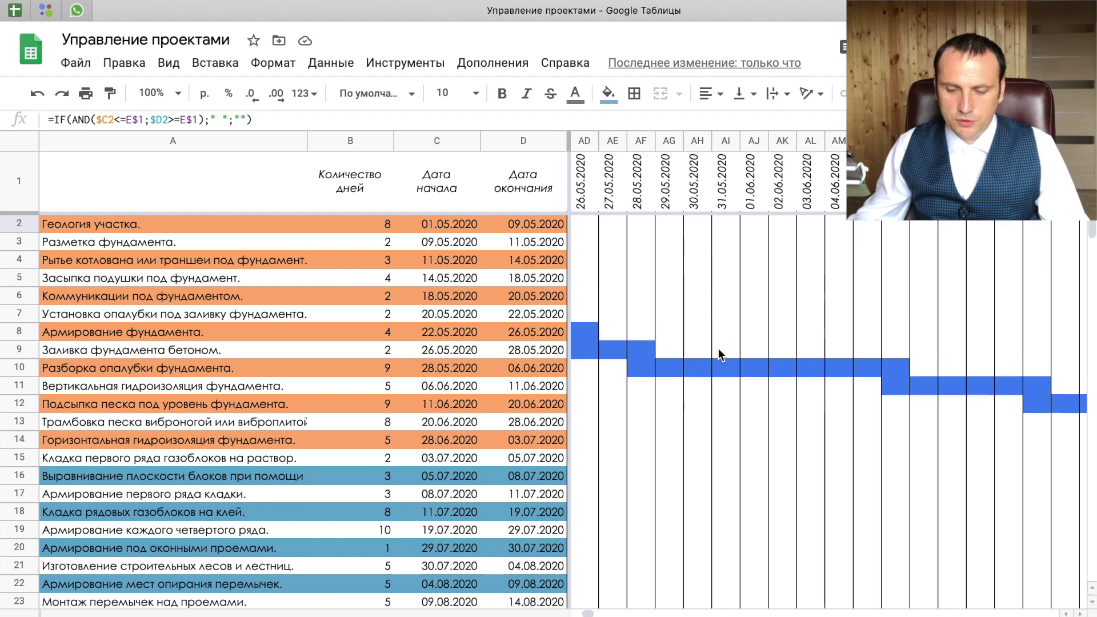
pyautogui.hscroll(2, 838, 250)
pyautogui.hscroll(5, 845, 269)
pyautogui.hscroll(5, 845, 269)
pyautogui.hscroll(5, 845, 269)
pyautogui.hscroll(5, 845, 269)
pyautogui.hscroll(5, 846, 269)
pyautogui.scroll(-3, 807, 300)
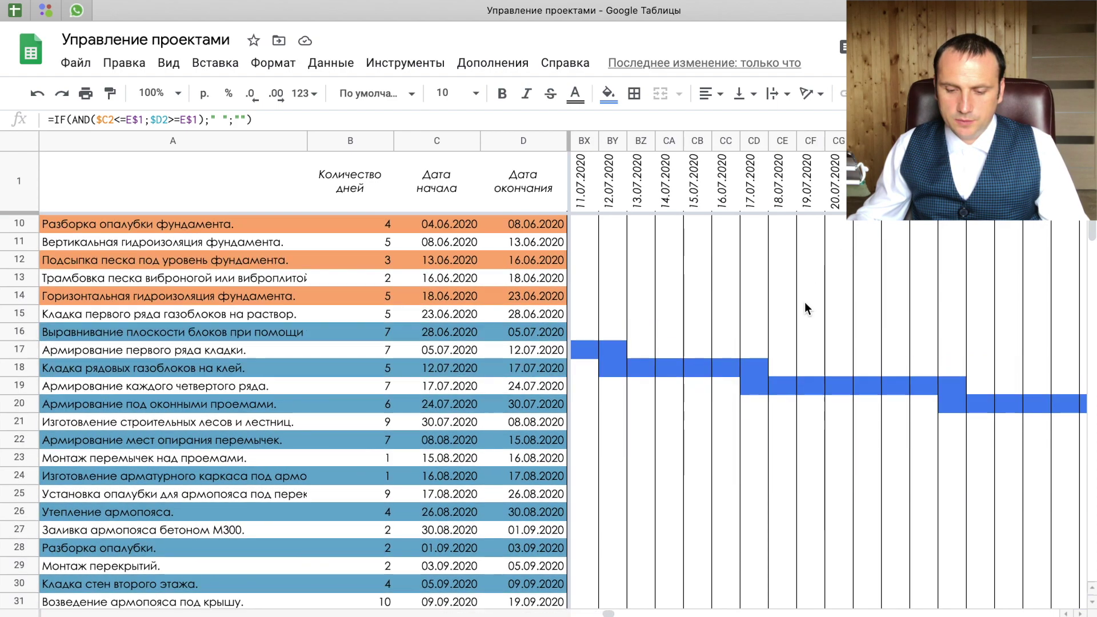
pyautogui.scroll(-2, 804, 302)
pyautogui.hscroll(5, 805, 302)
pyautogui.hscroll(5, 807, 302)
pyautogui.hscroll(5, 807, 303)
pyautogui.hscroll(5, 808, 303)
pyautogui.hscroll(10, 809, 304)
pyautogui.scroll(-3, 809, 304)
pyautogui.hscroll(10, 809, 305)
pyautogui.scroll(-1, 809, 304)
pyautogui.hscroll(5, 809, 304)
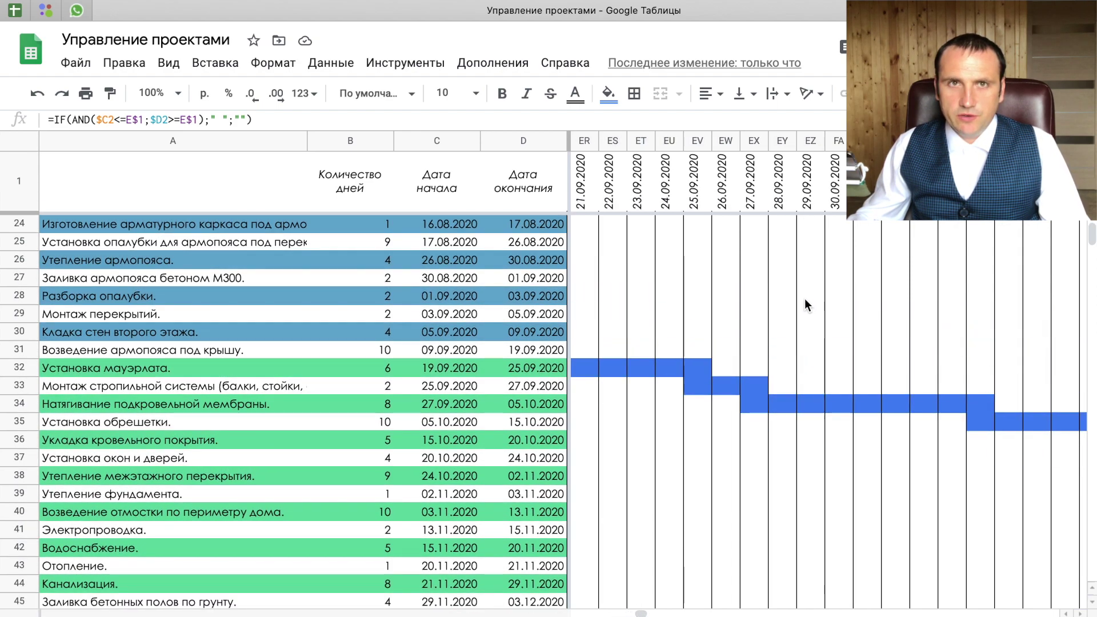
pyautogui.hscroll(15, 800, 300)
pyautogui.hscroll(10, 791, 296)
pyautogui.hscroll(3, 794, 294)
pyautogui.scroll(-6, 794, 294)
pyautogui.scroll(14, 795, 296)
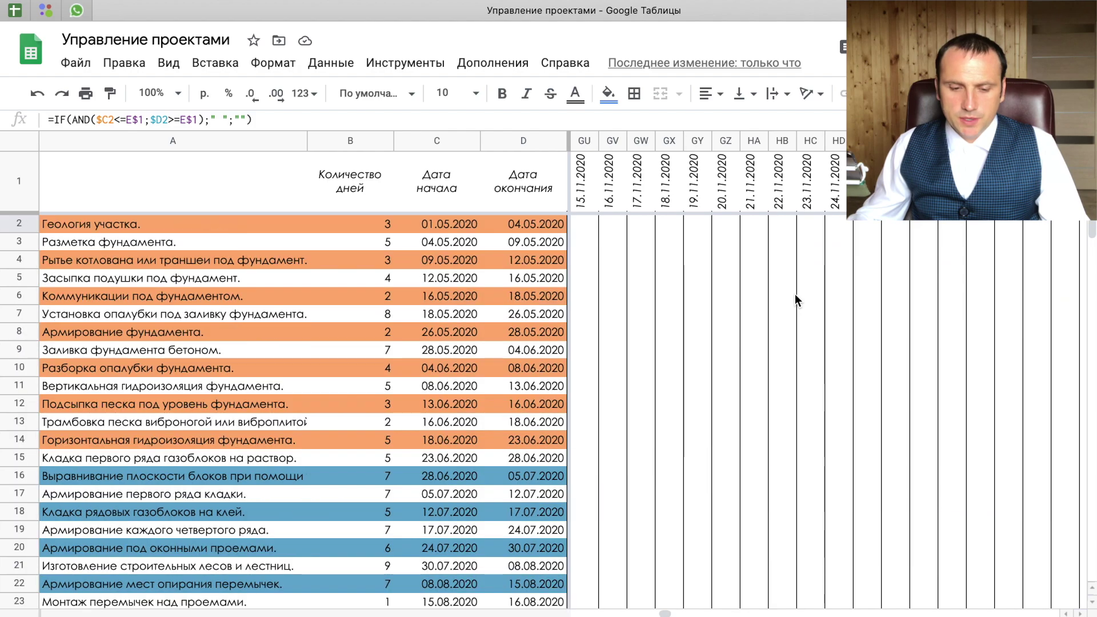
pyautogui.hscroll(-12, 793, 297)
pyautogui.scroll(-3, 800, 300)
pyautogui.hscroll(-12, 809, 302)
pyautogui.scroll(-2, 814, 305)
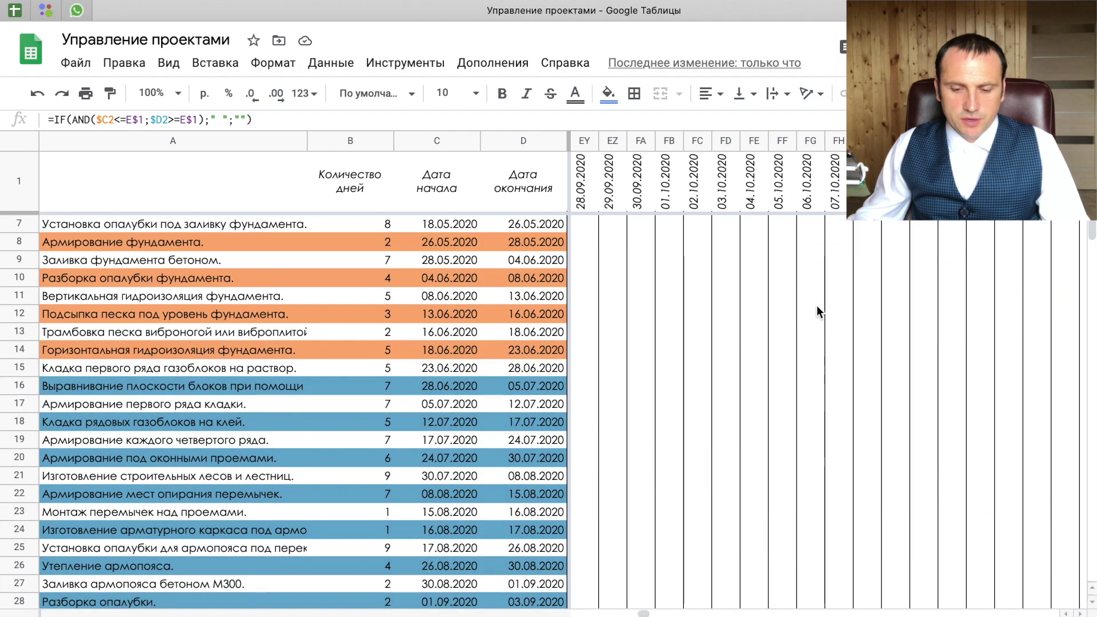
pyautogui.scroll(5, 816, 312)
pyautogui.hscroll(-12, 823, 308)
pyautogui.hscroll(-15, 826, 308)
pyautogui.hscroll(-18, 820, 310)
pyautogui.hscroll(-2, 821, 312)
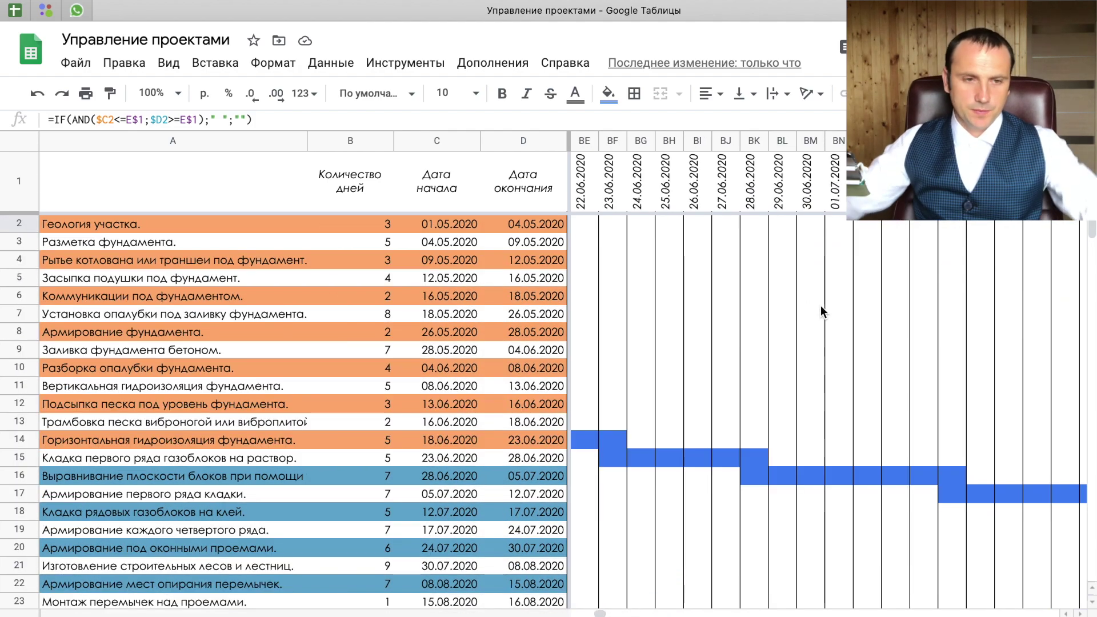
pyautogui.hscroll(-7, 821, 311)
pyautogui.hscroll(-6, 800, 302)
pyautogui.hscroll(-7, 743, 275)
pyautogui.hscroll(-6, 721, 280)
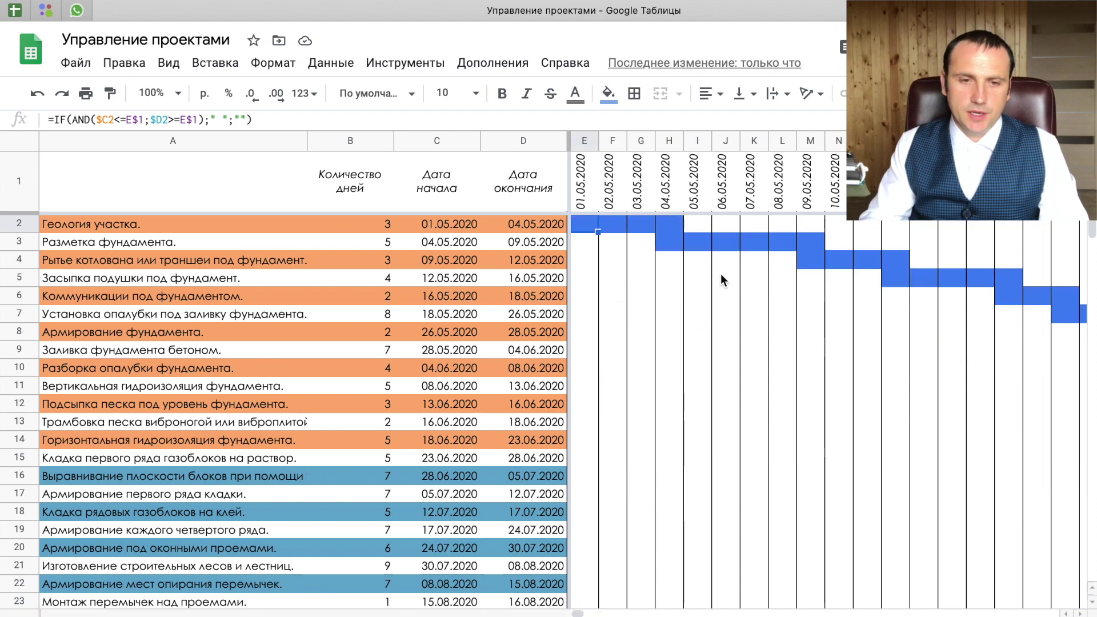
pyautogui.click(214, 175)
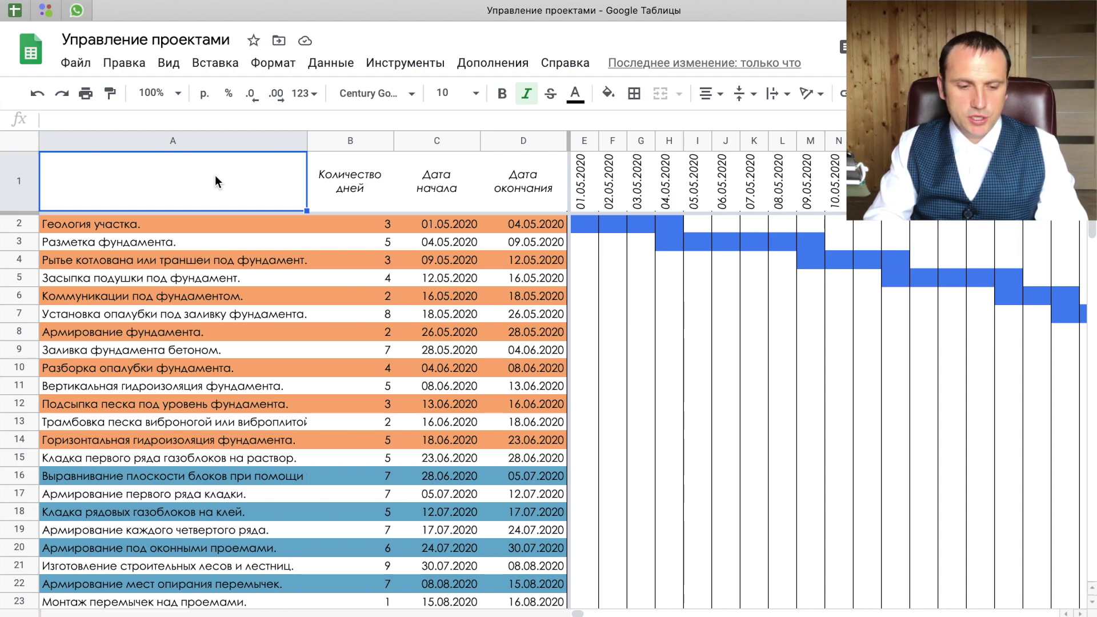
# Enter ="Дата начала: "&TEXT(C2;"DD.MM.YYYY") in A1 to show 01.05.2020.
pyautogui.write('=@')
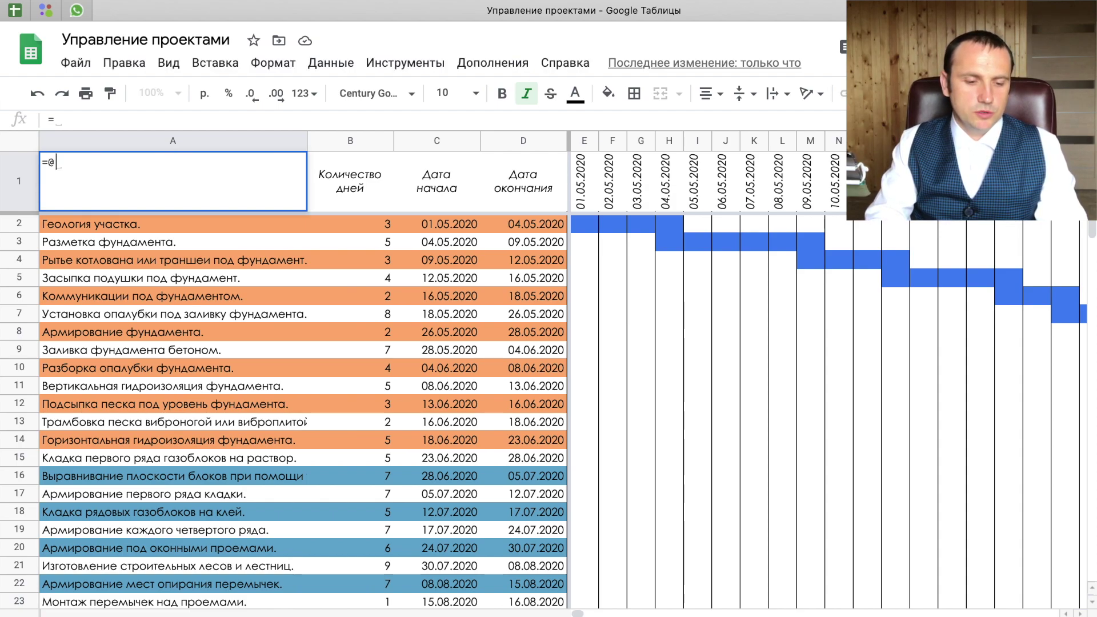
pyautogui.press('BackSpace')
pyautogui.write('"Дата')
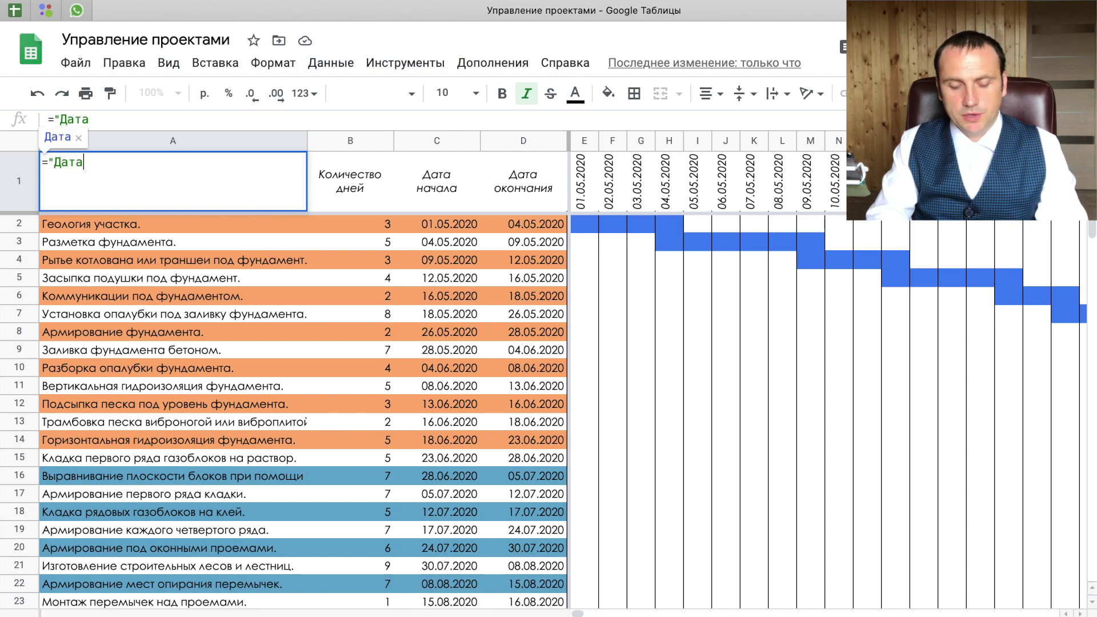
pyautogui.press('BackSpace')
pyautogui.press('BackSpace')
pyautogui.press('BackSpace')
pyautogui.press('BackSpace')
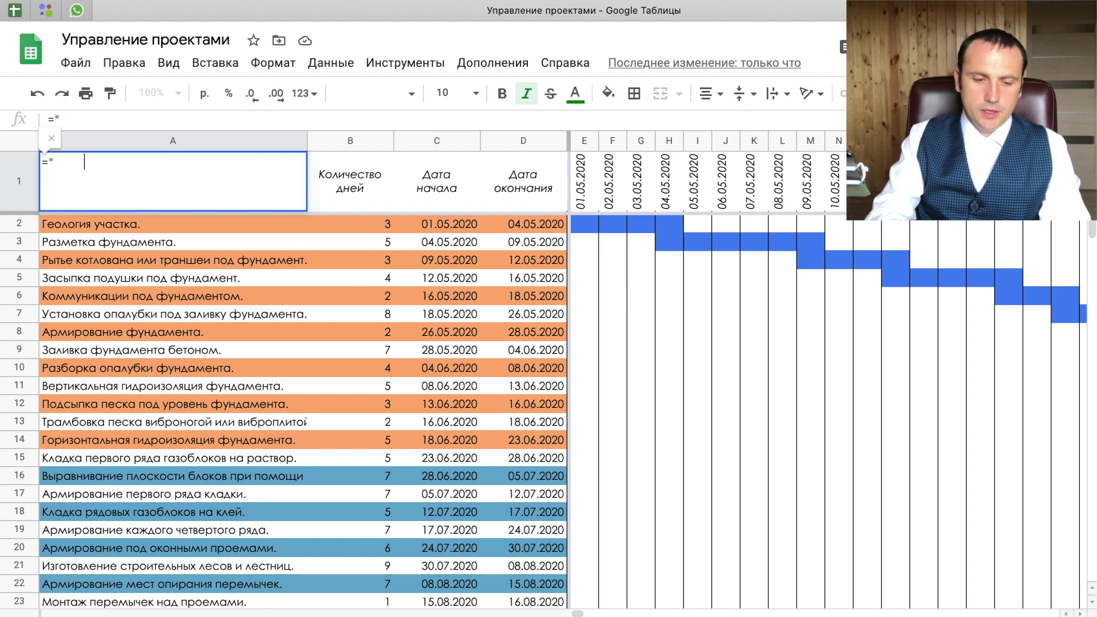
pyautogui.write('Дата н')
pyautogui.write('ачала')
pyautogui.write('?')
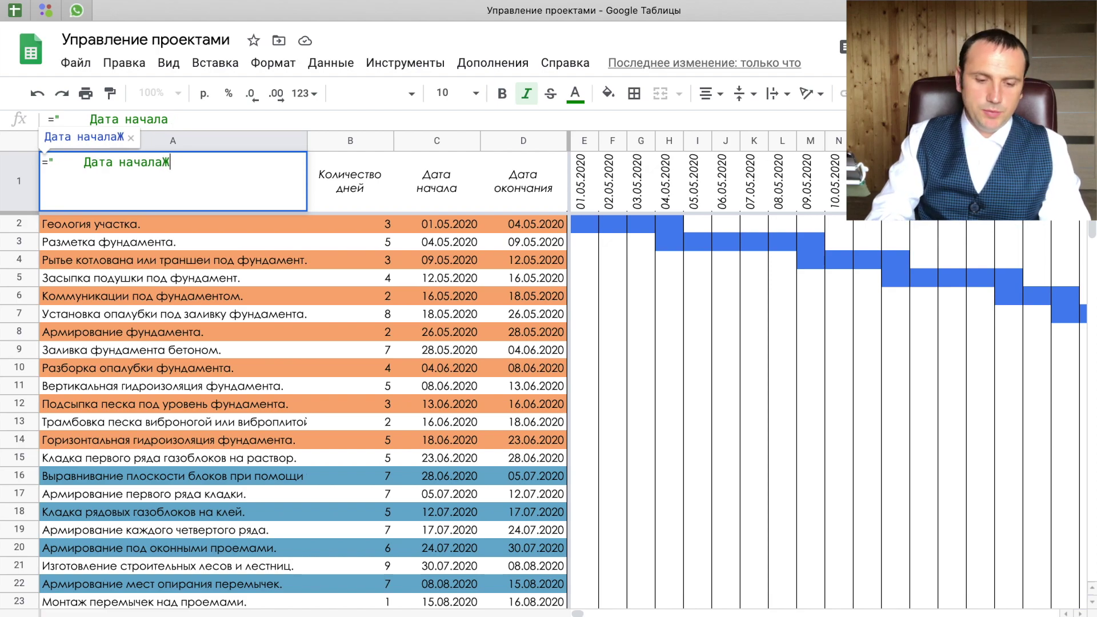
pyautogui.write(':')
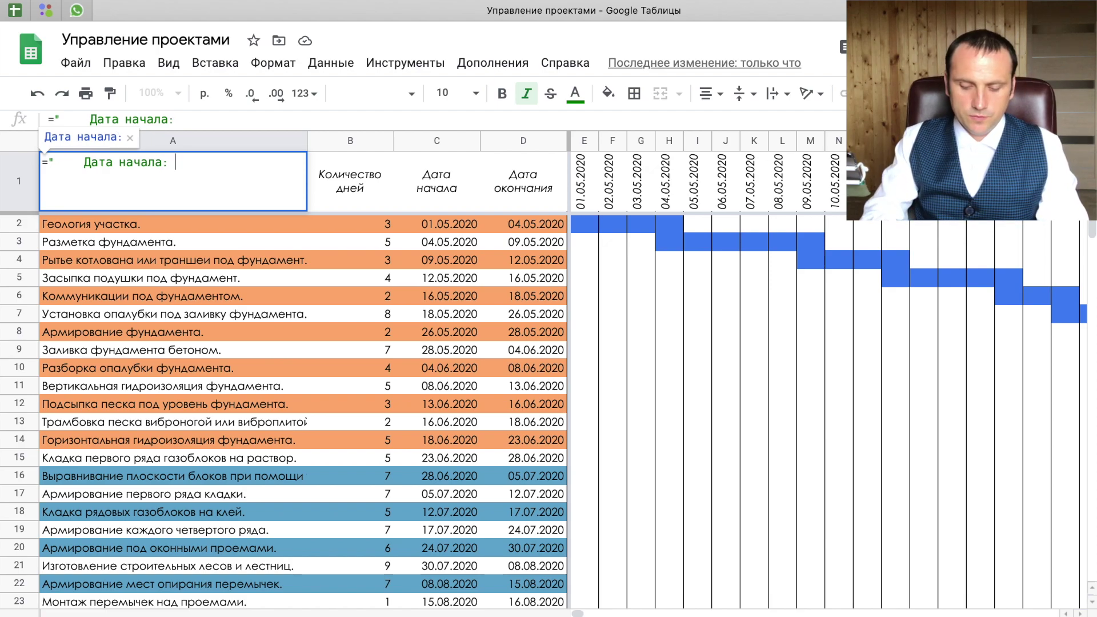
pyautogui.write(' ""')
pyautogui.press('BackSpace')
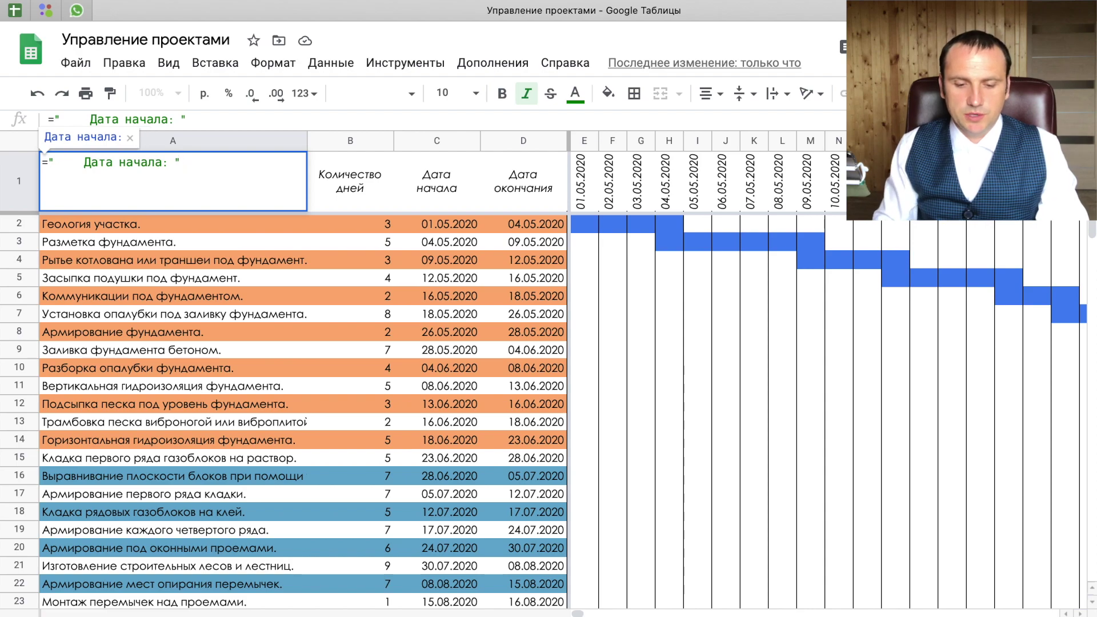
pyautogui.write('&')
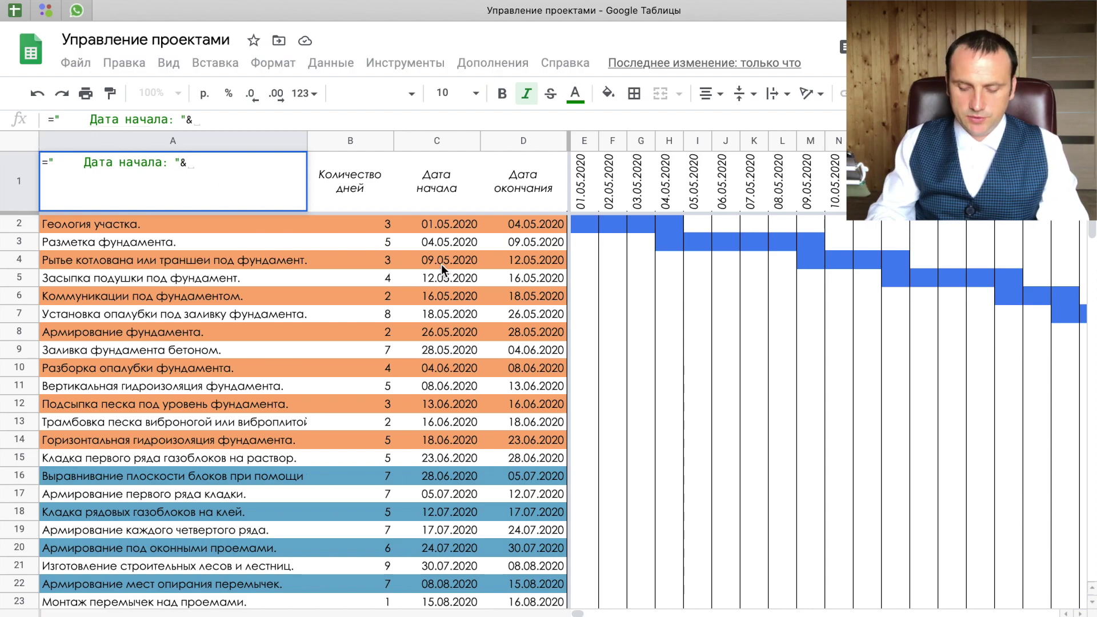
pyautogui.write('T')
pyautogui.write('(')
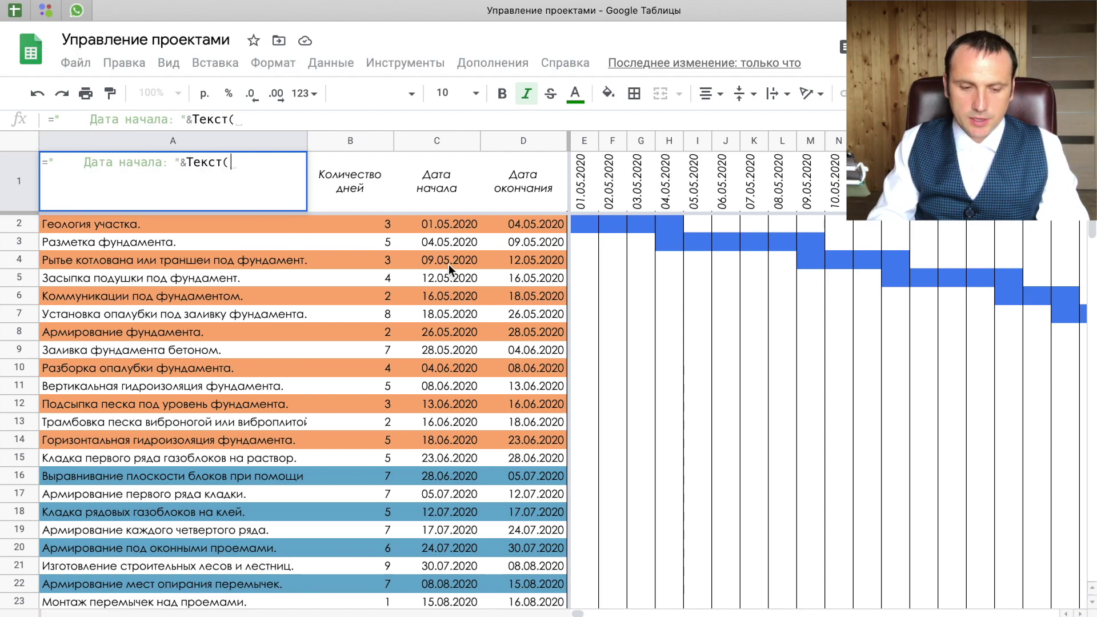
pyautogui.click(449, 224)
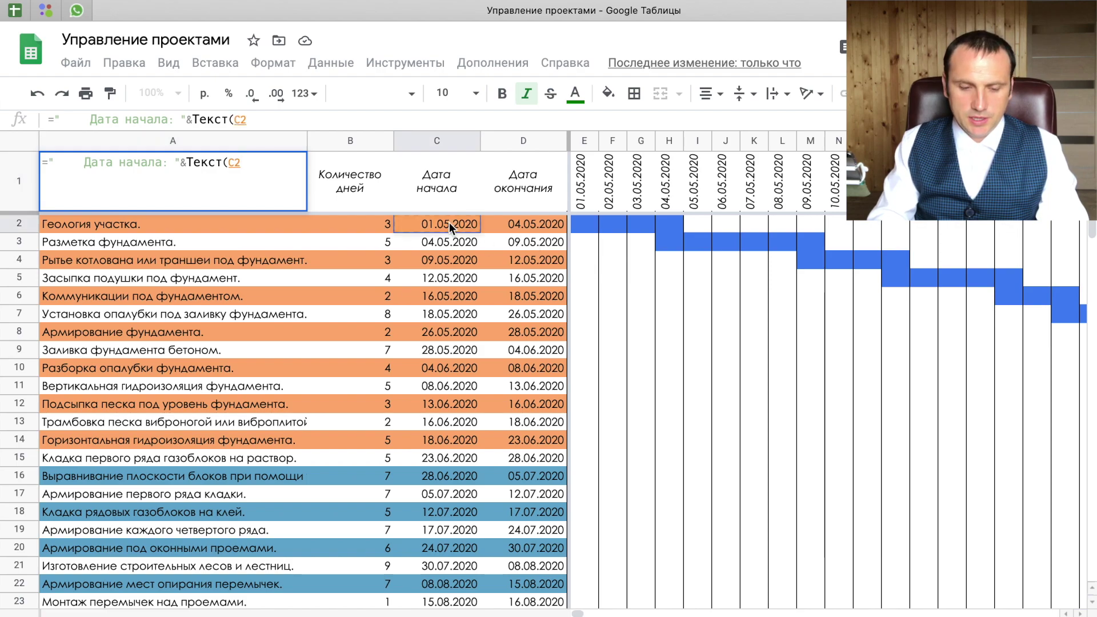
pyautogui.write('; ')
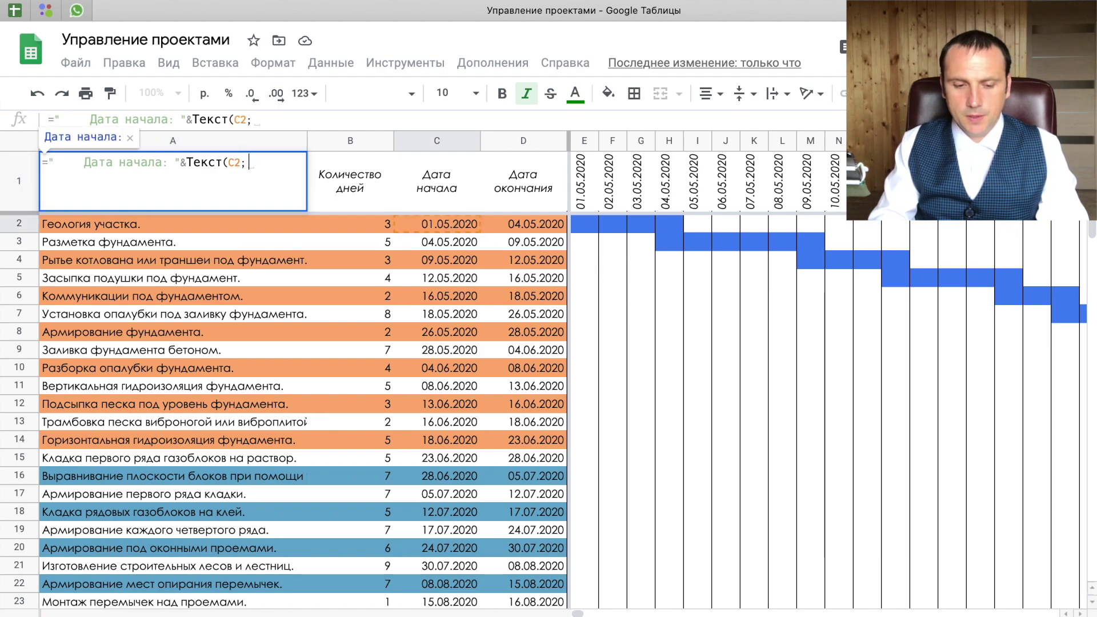
pyautogui.write('"DD')
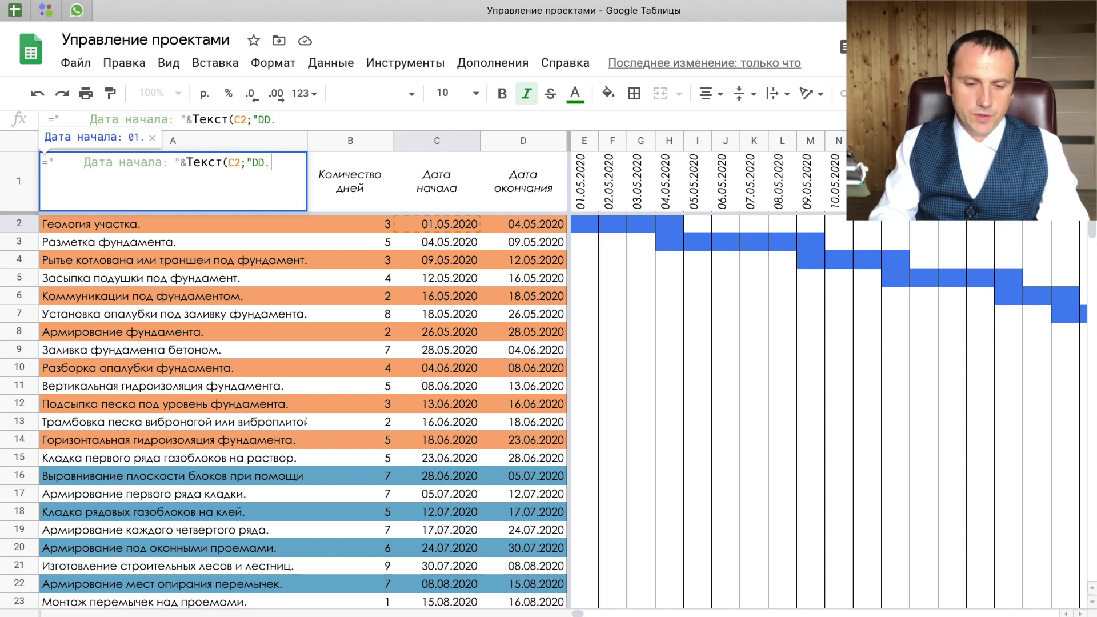
pyautogui.write('.HH')
pyautogui.press('BackSpace')
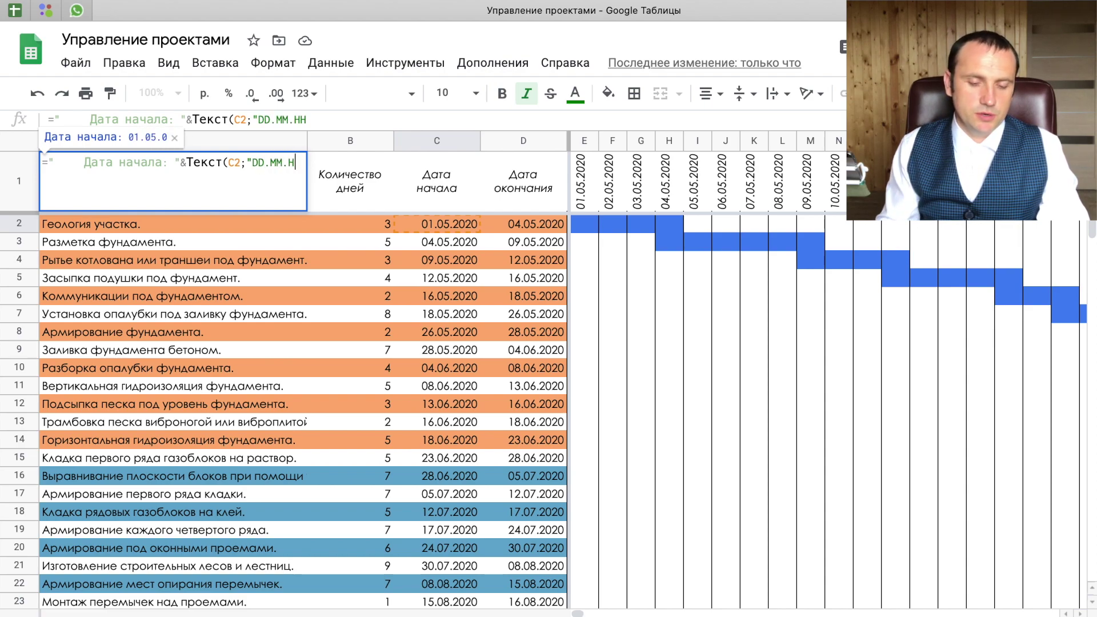
pyautogui.press('BackSpace')
pyautogui.write('YY')
pyautogui.press('Return')
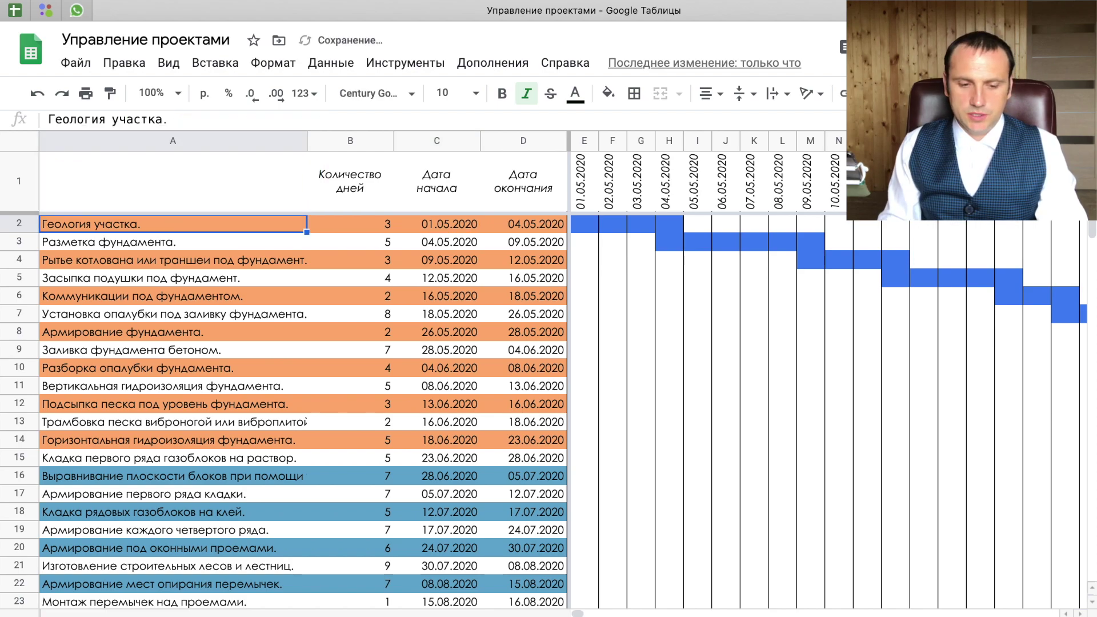
# Enlarge the formula bar to show more lines and check the last task's end date.
pyautogui.click(172, 180)
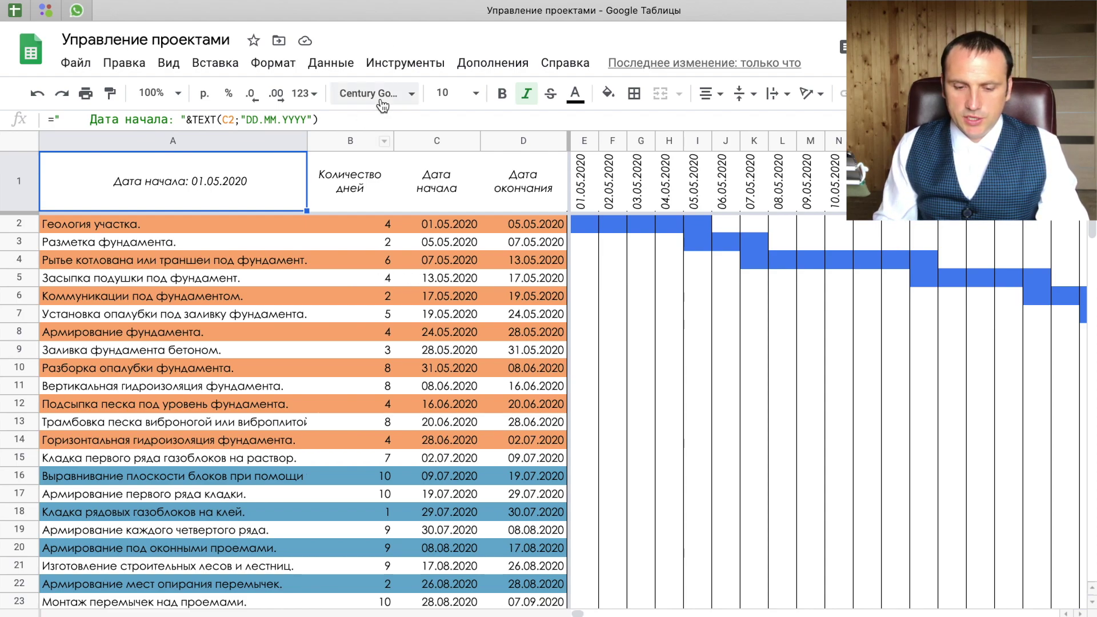
pyautogui.moveTo(327, 129); pyautogui.dragTo(327, 145)
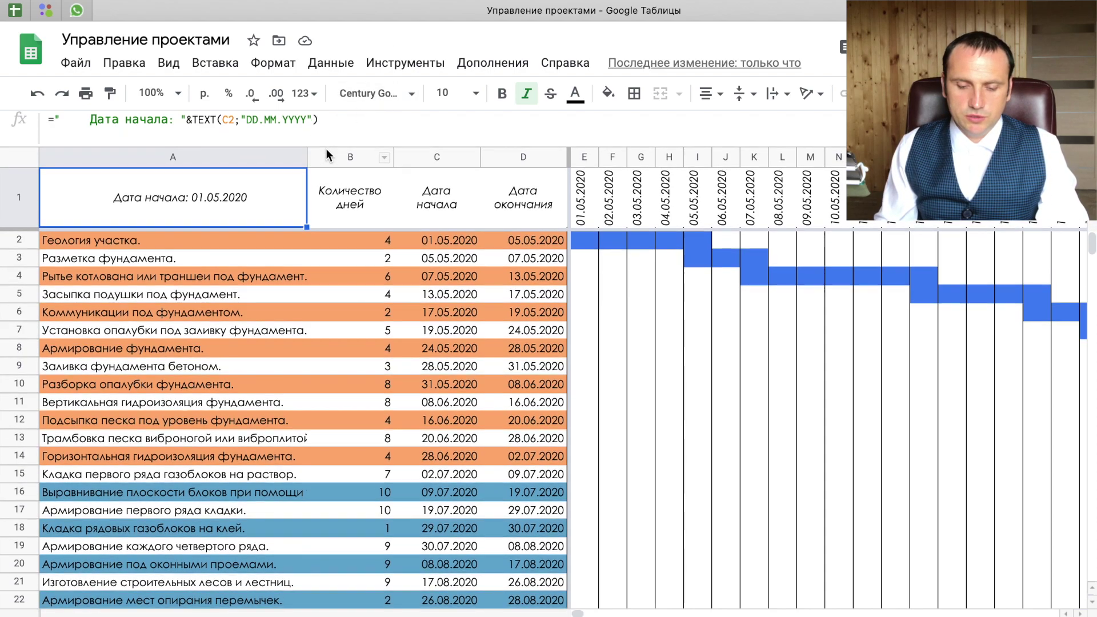
pyautogui.click(349, 121)
pyautogui.press('Return')
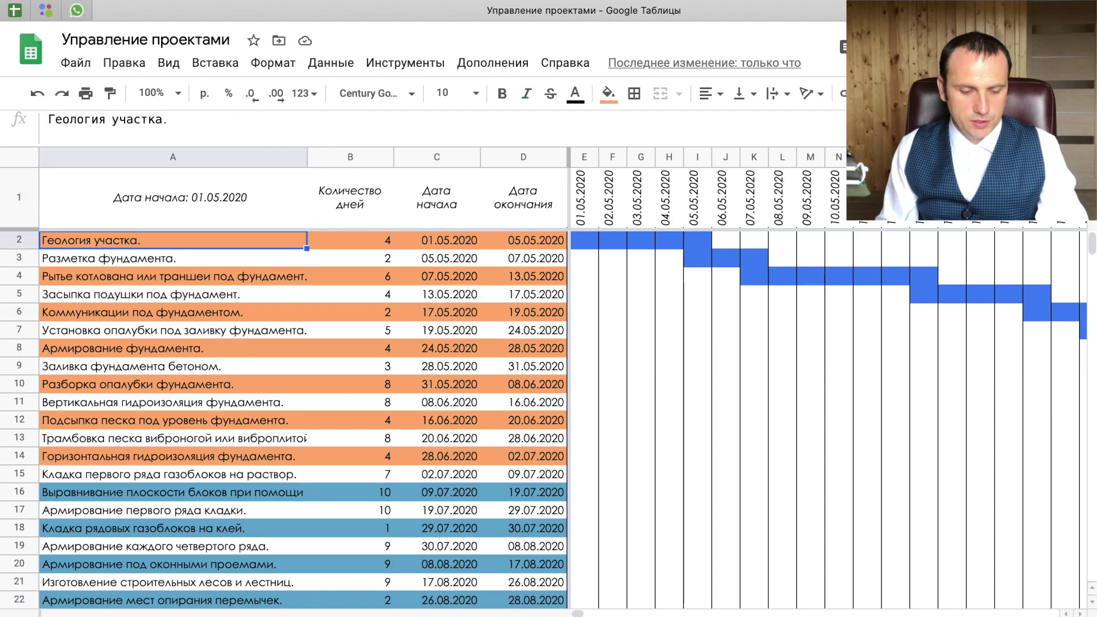
pyautogui.click(534, 245)
pyautogui.hotkey('ctrl', 'Down')
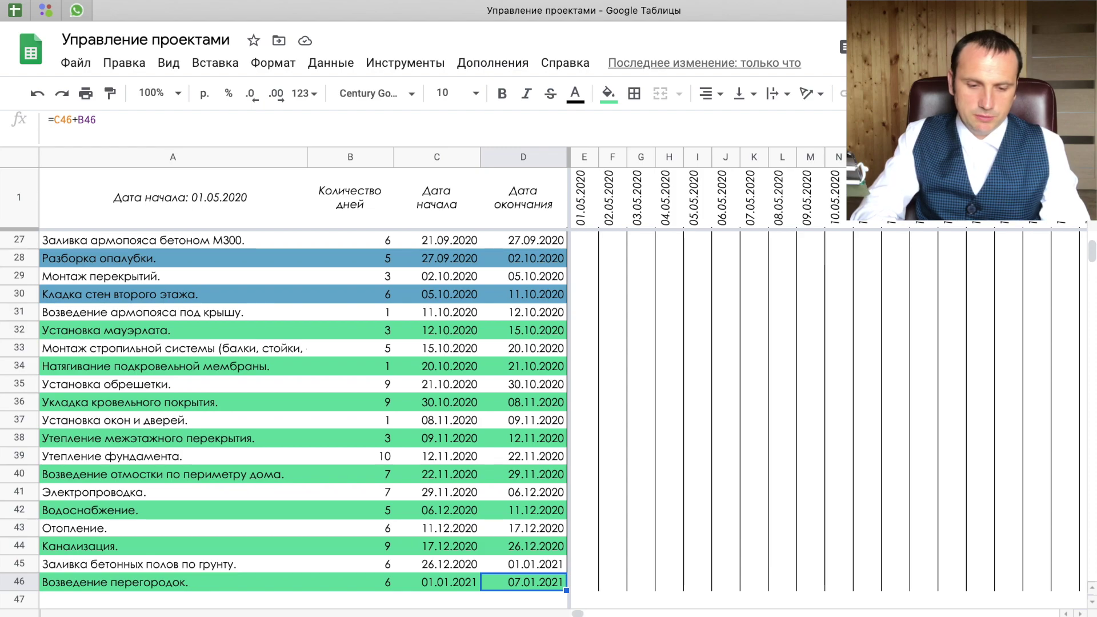
# Append & and start a new line at the end of A1's formula.
pyautogui.hotkey('ctrl', 'Up')
pyautogui.press('Left')
pyautogui.press('Left')
pyautogui.press('Left')
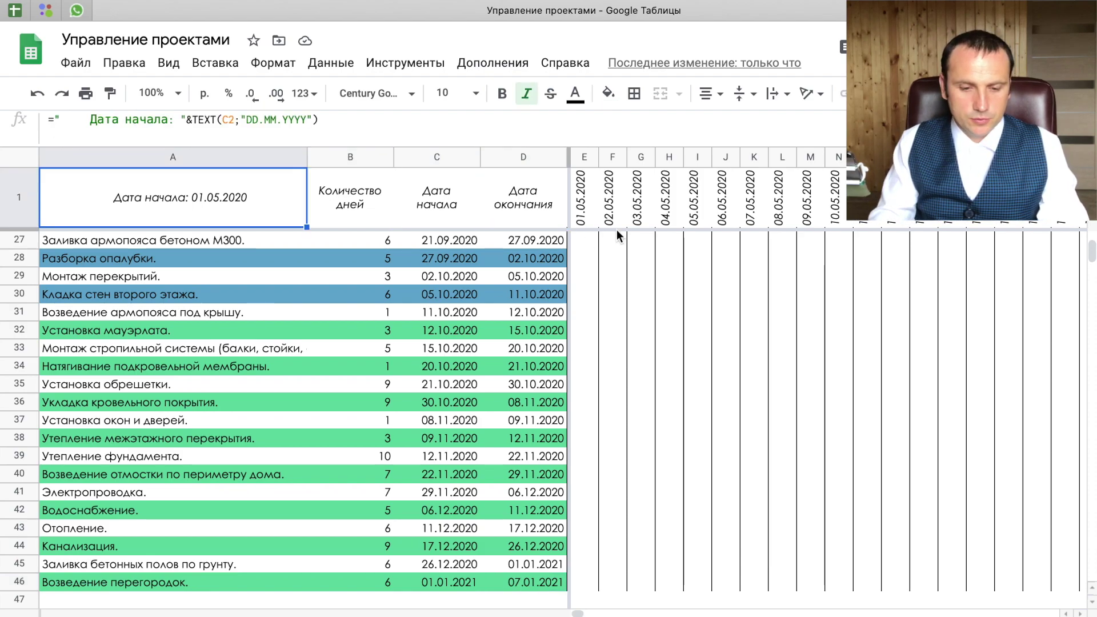
pyautogui.click(481, 119)
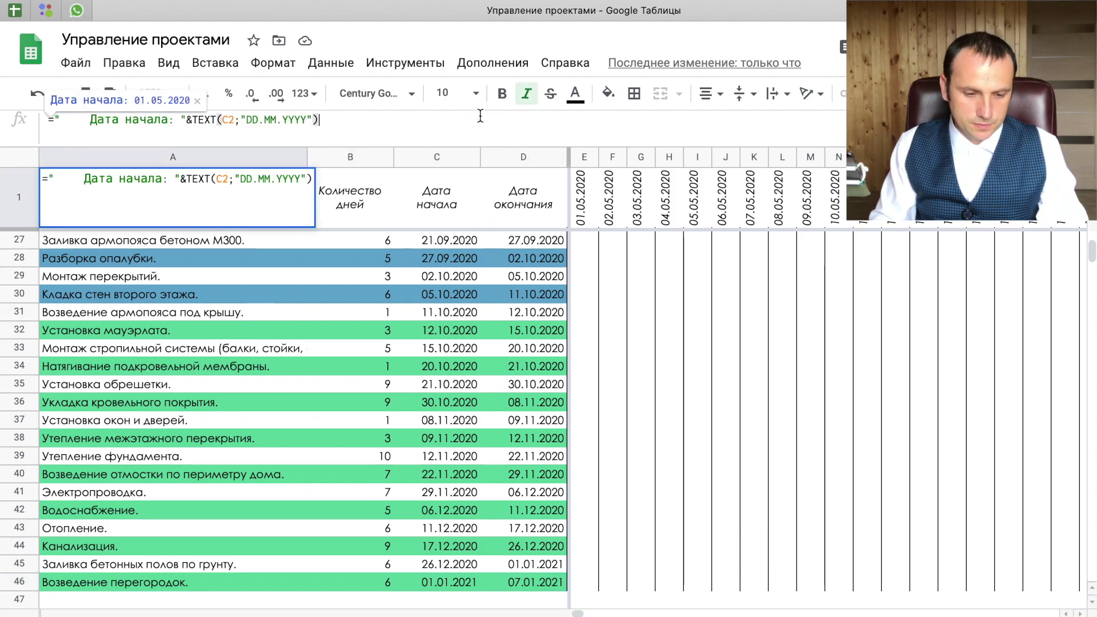
pyautogui.write('&')
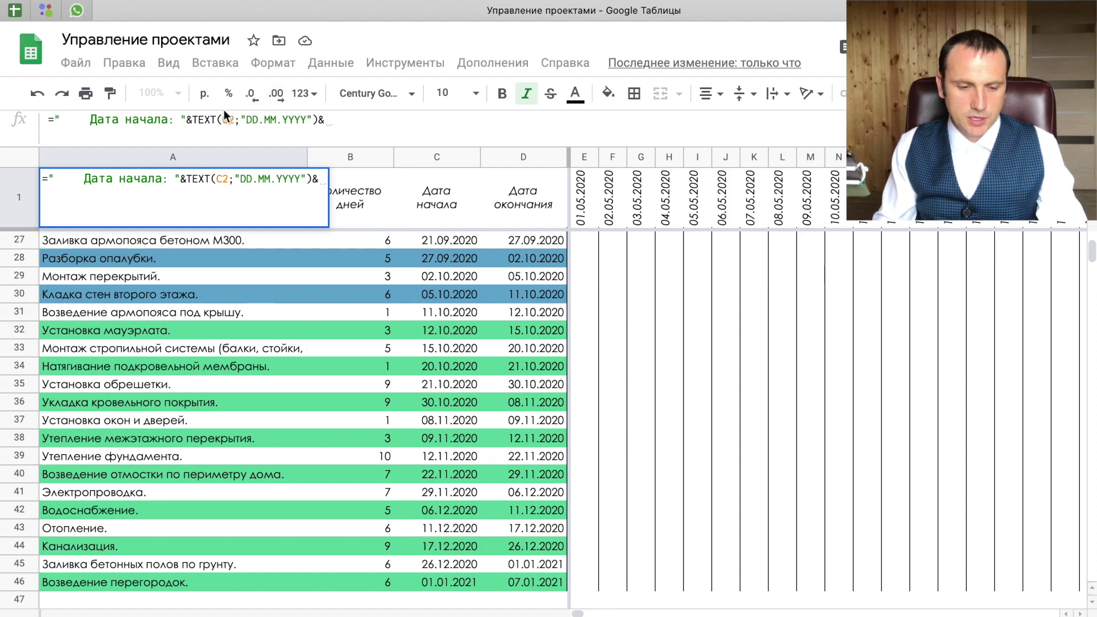
pyautogui.click(58, 119)
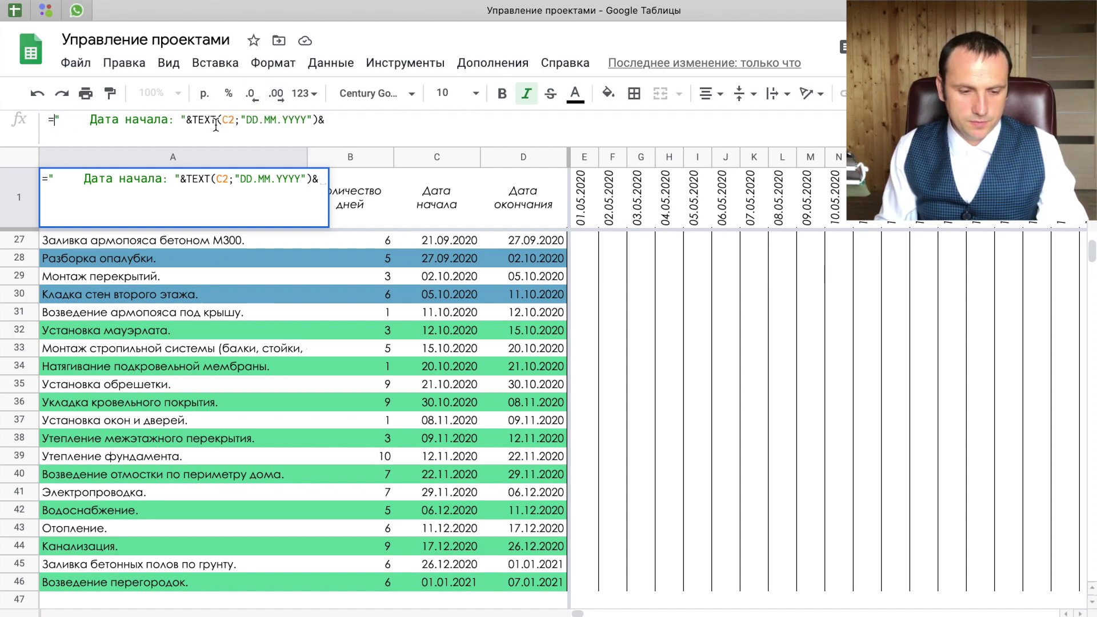
pyautogui.click(320, 119)
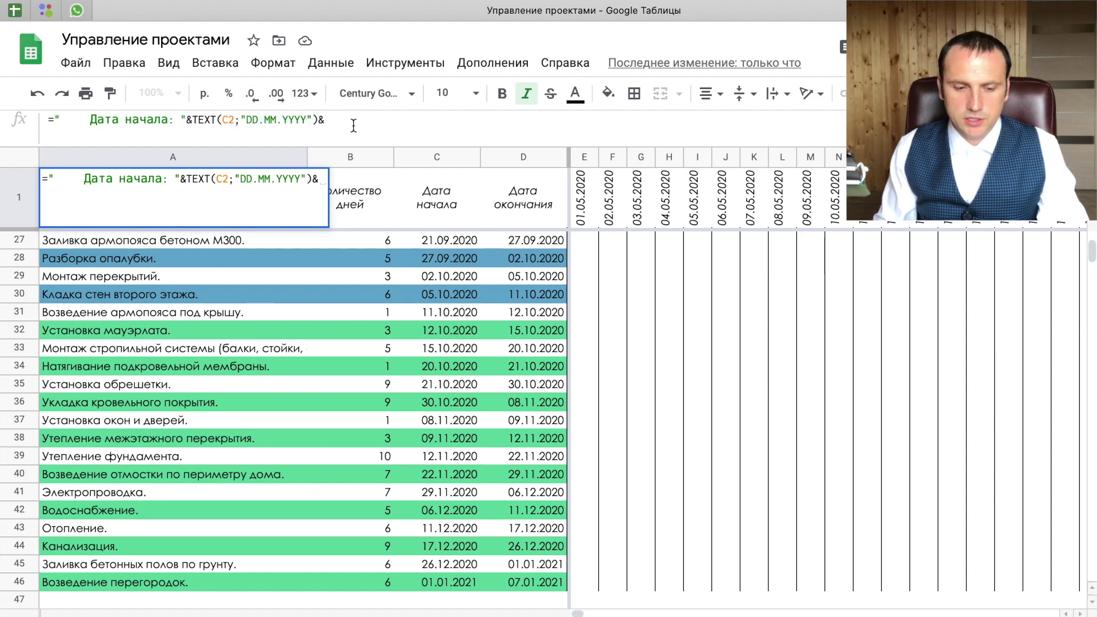
pyautogui.hotkey('ctrl', 'Return')
# Paste the start-date part and change it to 'Дата окончания' using D2.
pyautogui.write('"     Дата начала: "&TEXT(C2;"DD.MM.YYYY")')
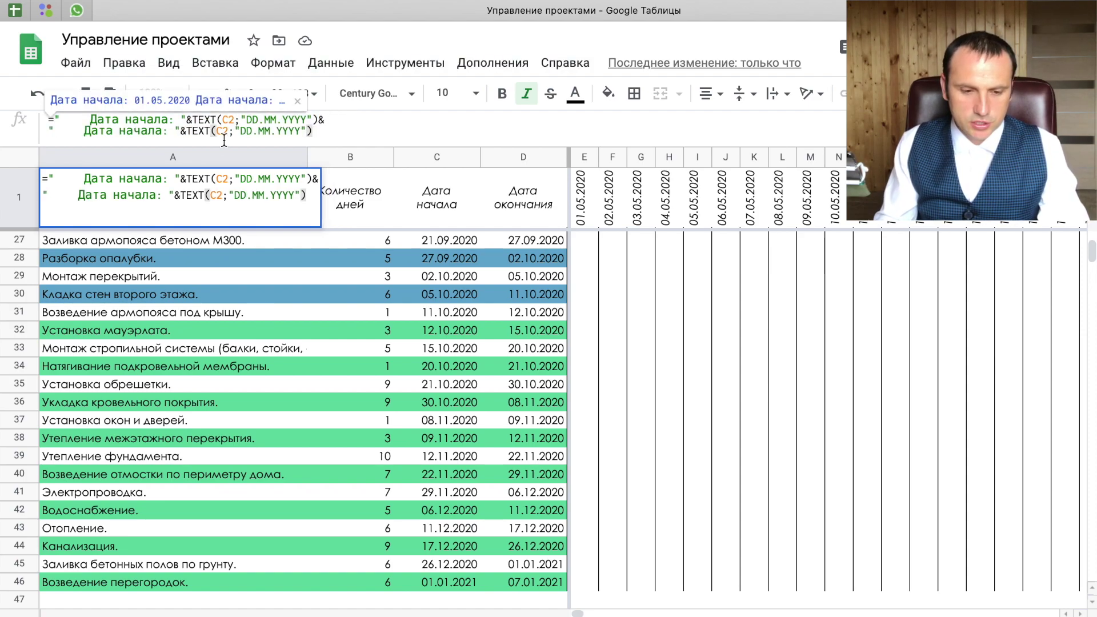
pyautogui.click(221, 134)
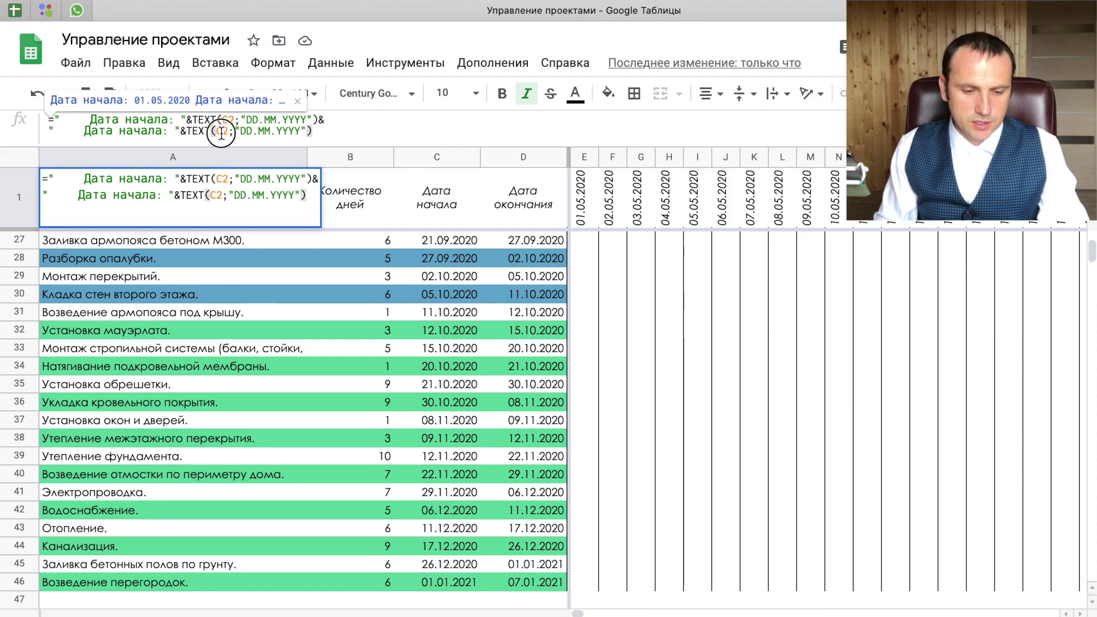
pyautogui.press('BackSpace')
pyautogui.write('D')
pyautogui.moveTo(162, 131); pyautogui.dragTo(121, 131)
pyautogui.press('BackSpace')
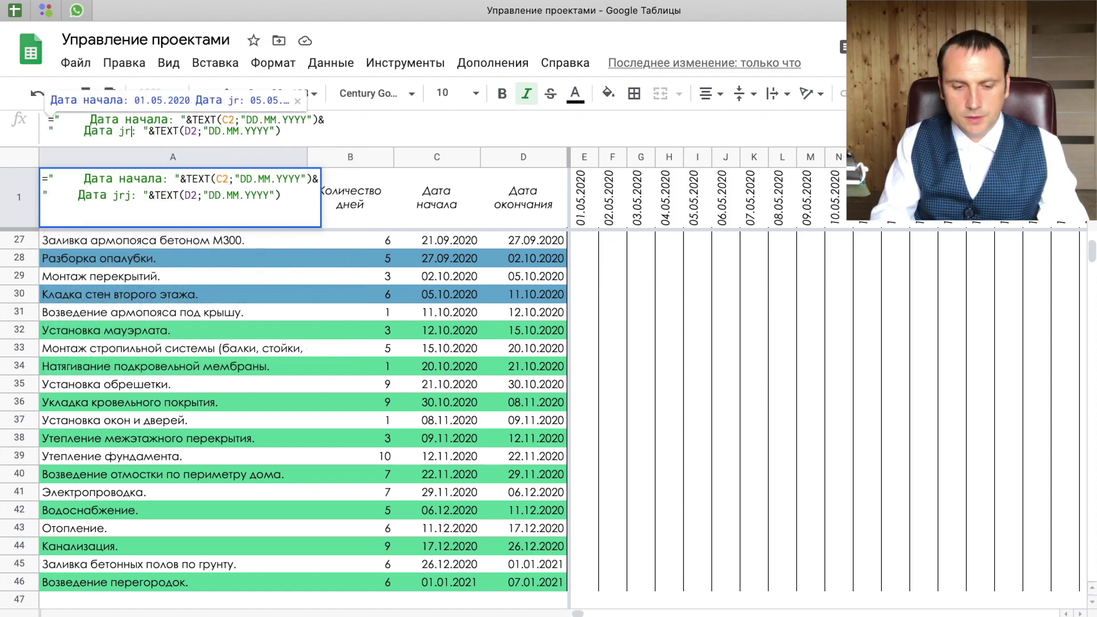
pyautogui.write('Окон')
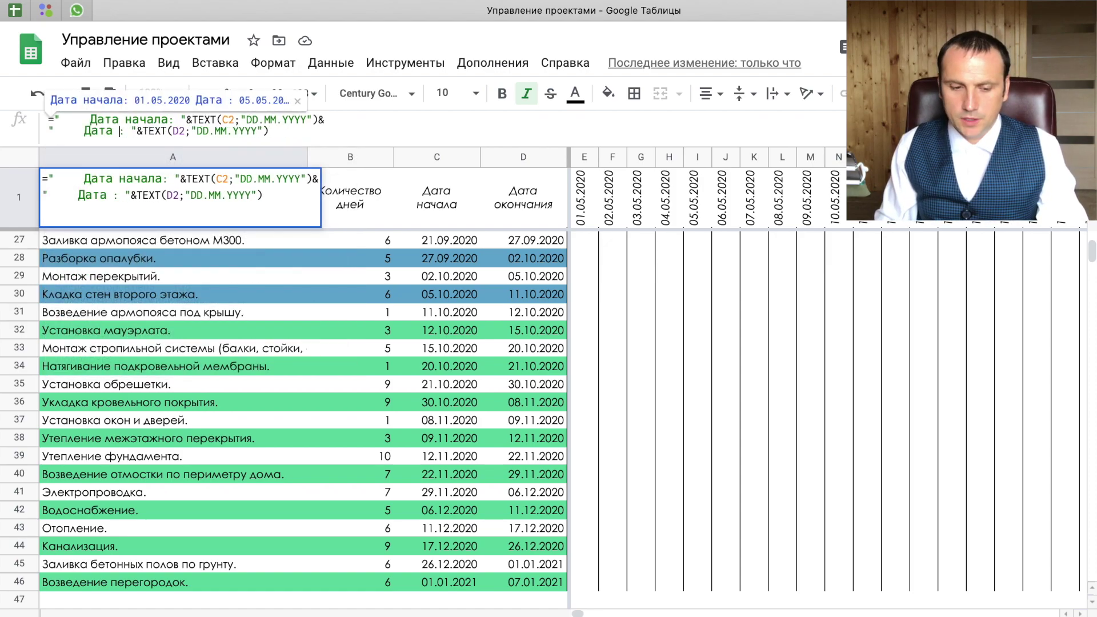
pyautogui.write('чания')
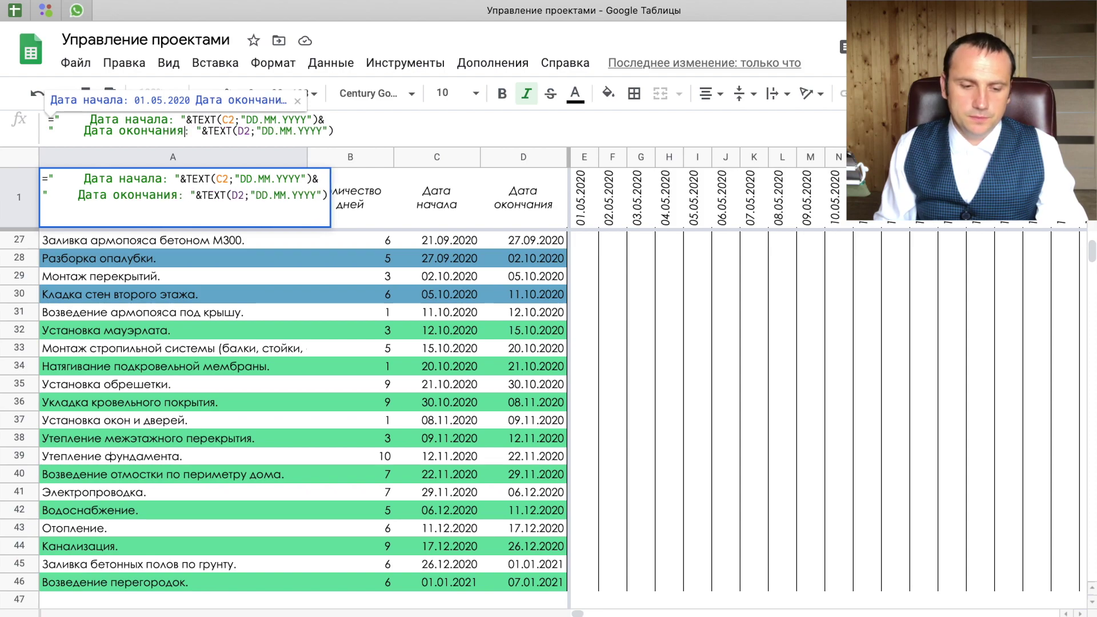
pyautogui.press('Return')
# Add символ(10) as a line break between the two dates in A1's formula.
pyautogui.press('Up')
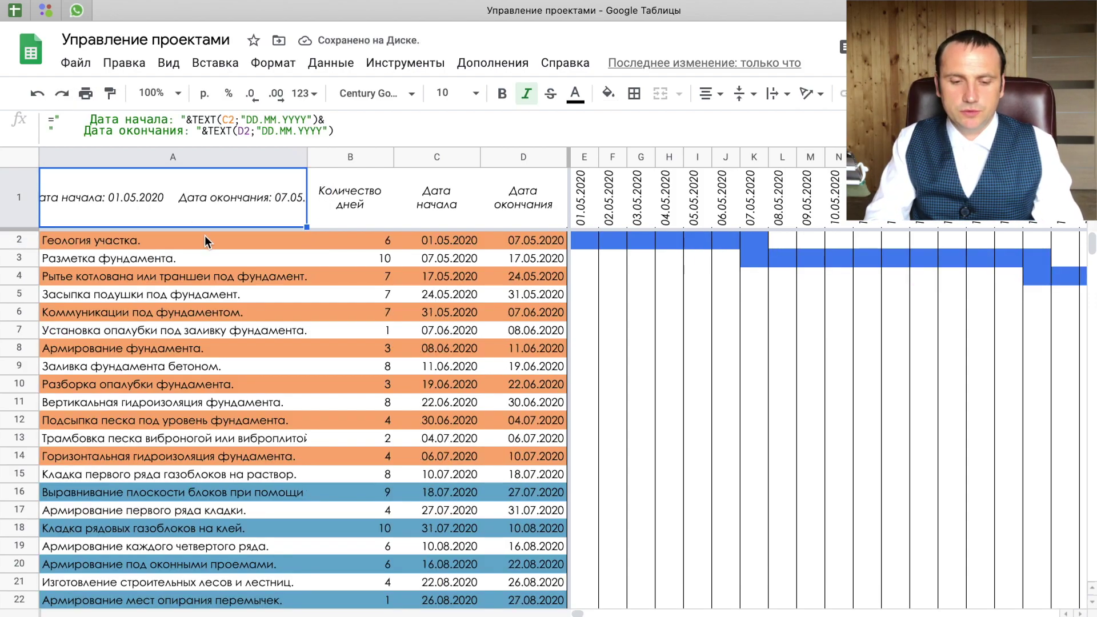
pyautogui.click(350, 121)
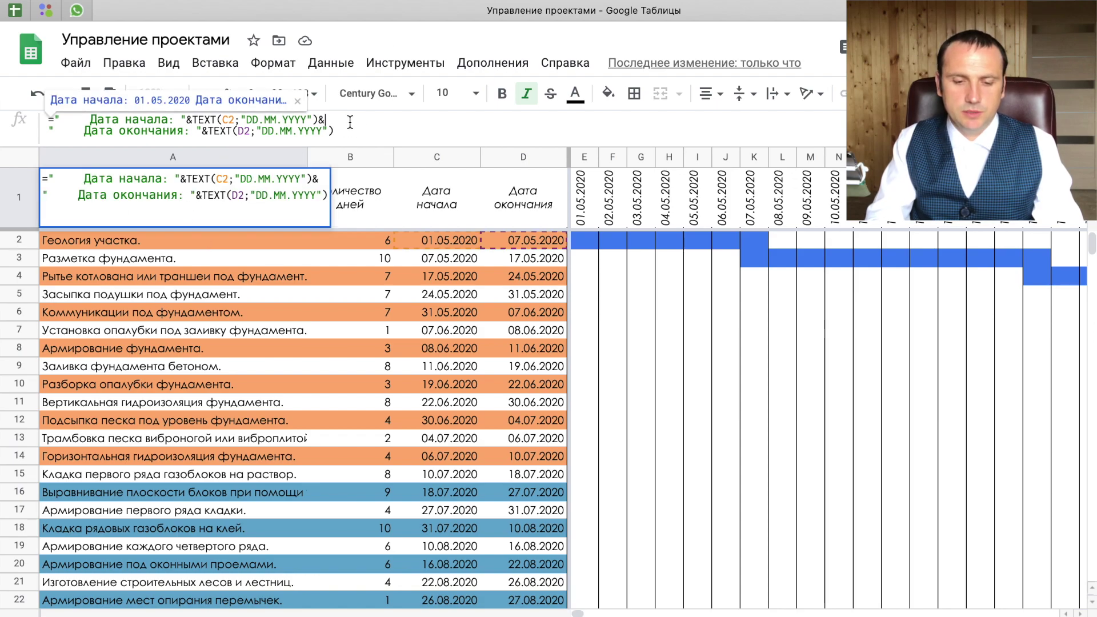
pyautogui.write(' символ(10')
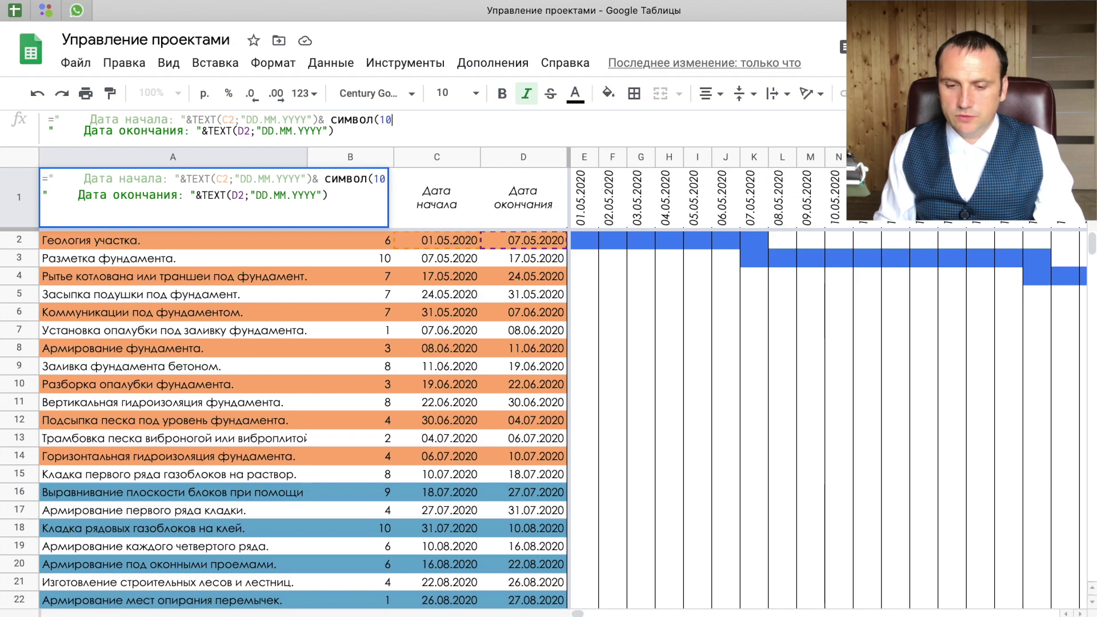
pyautogui.write(')&')
pyautogui.press('Return')
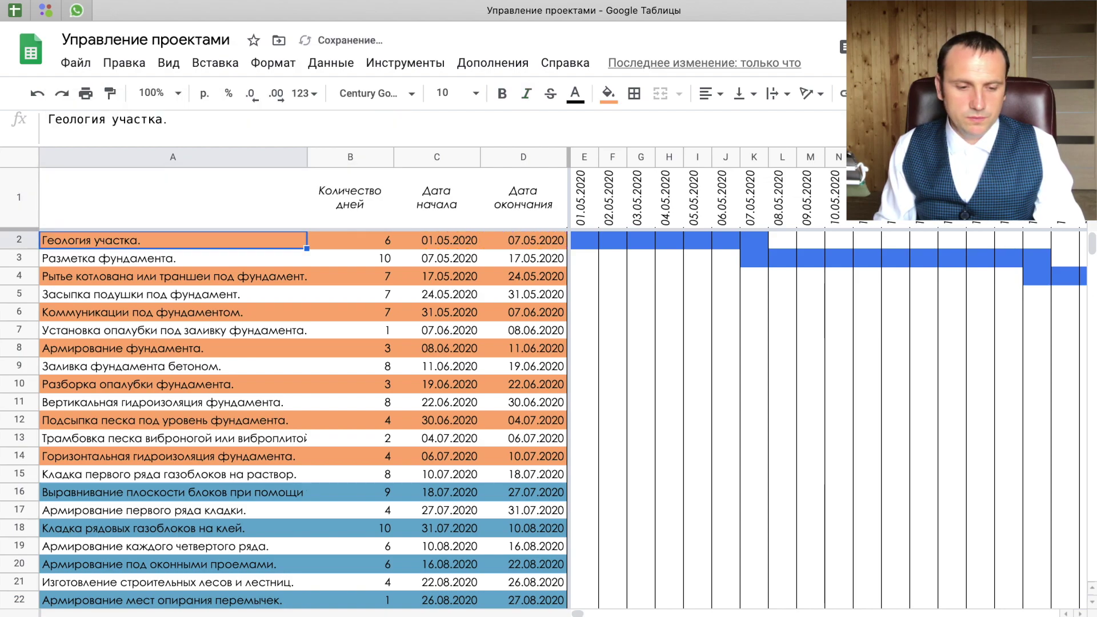
# Add a third 'Дней осталось' line to A1's formula using сегодня().
pyautogui.click(173, 197)
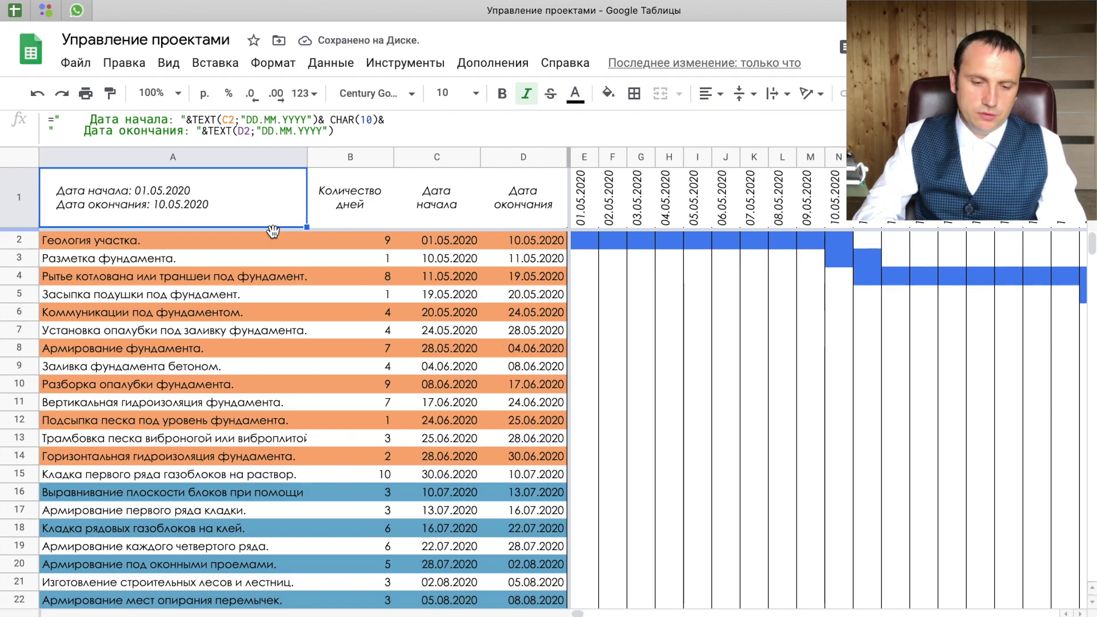
pyautogui.click(373, 133)
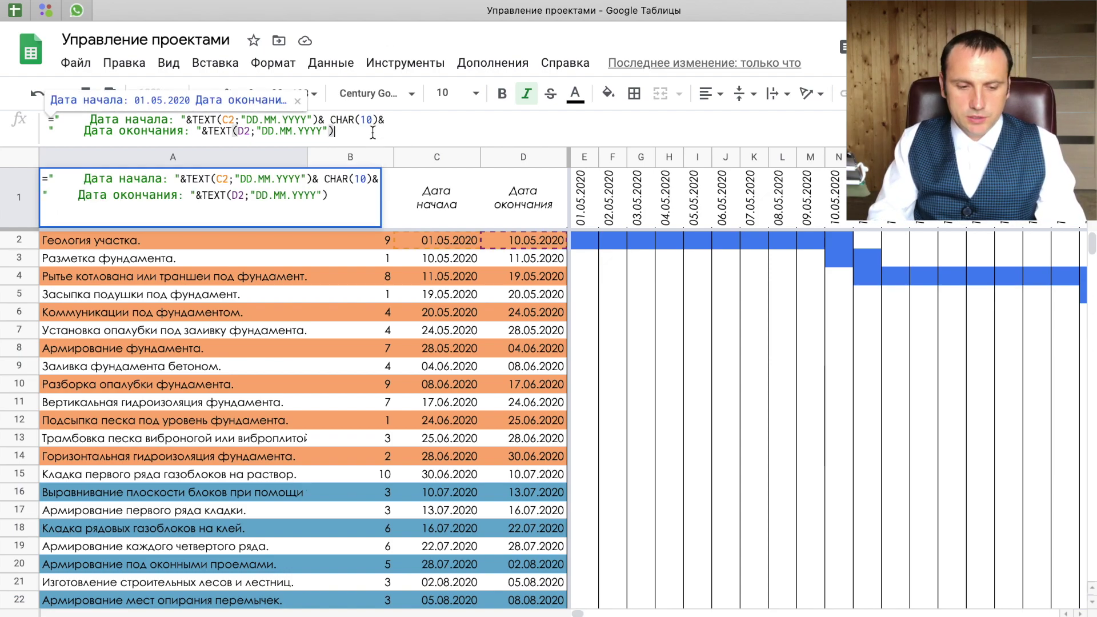
pyautogui.write('&')
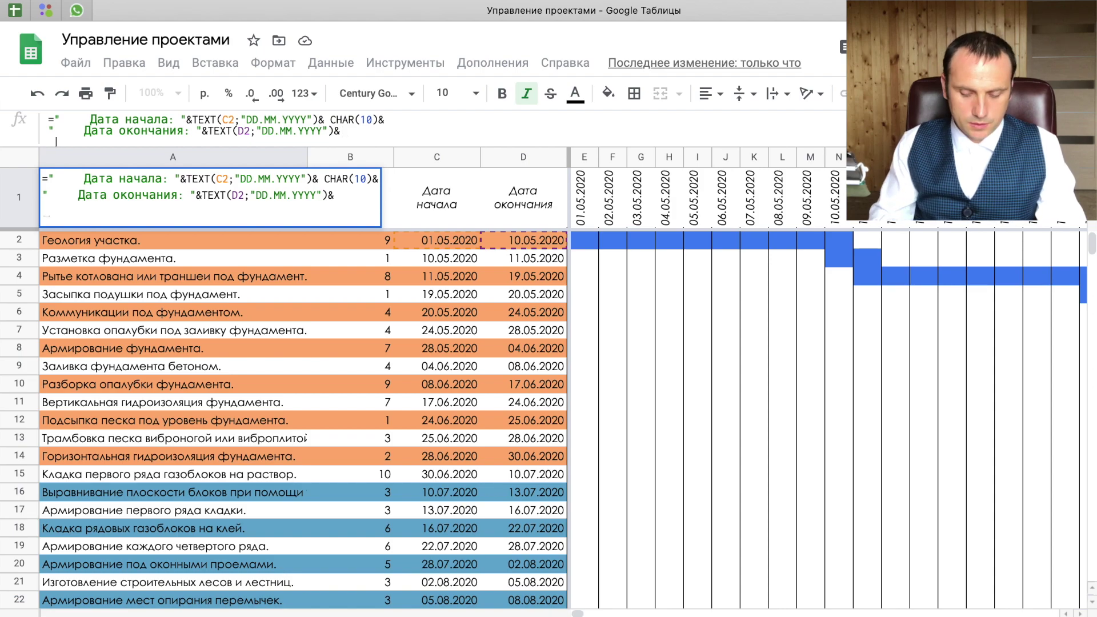
pyautogui.hotkey('ctrl', 'v')
pyautogui.write('алось')
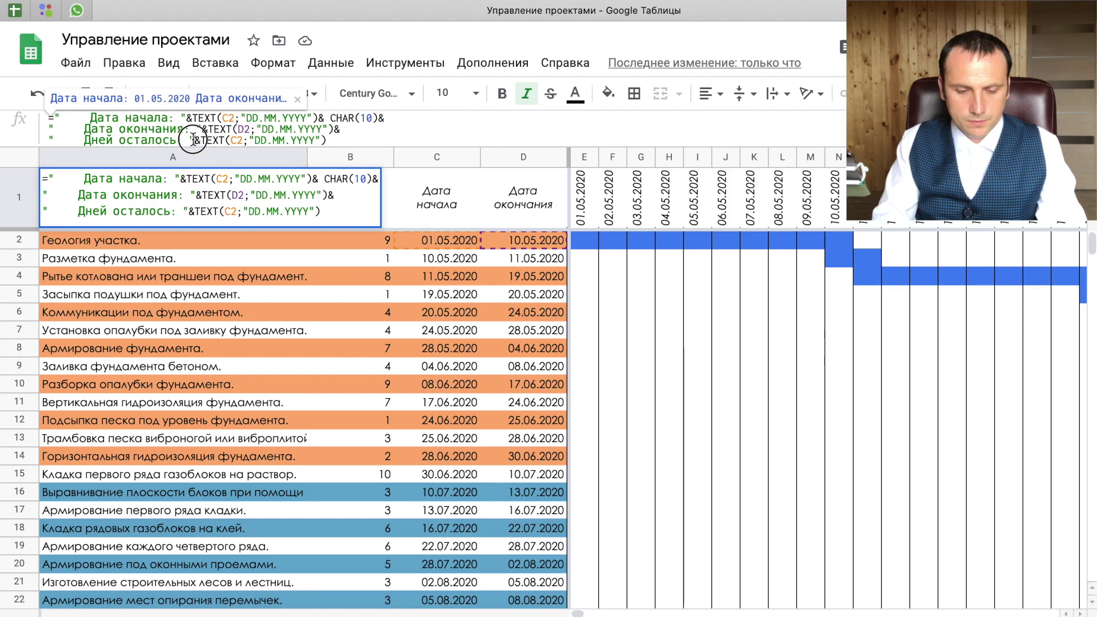
pyautogui.moveTo(193, 141); pyautogui.dragTo(318, 150)
pyautogui.write('сегодня()')
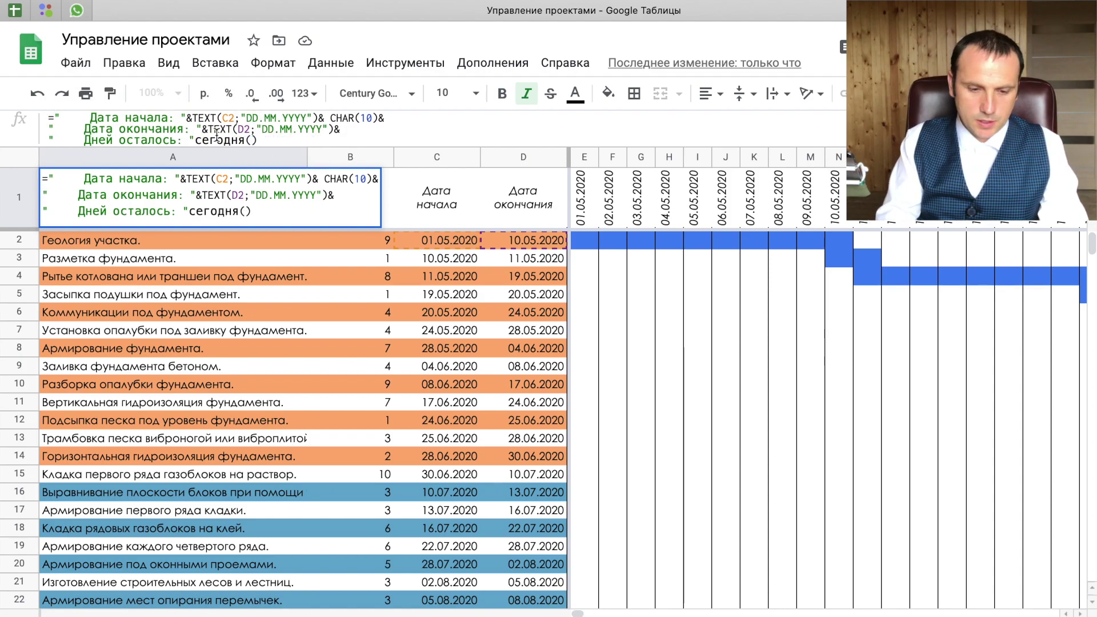
# Make the days-left expression сегодня()-D2.
pyautogui.click(196, 141)
pyautogui.write('?')
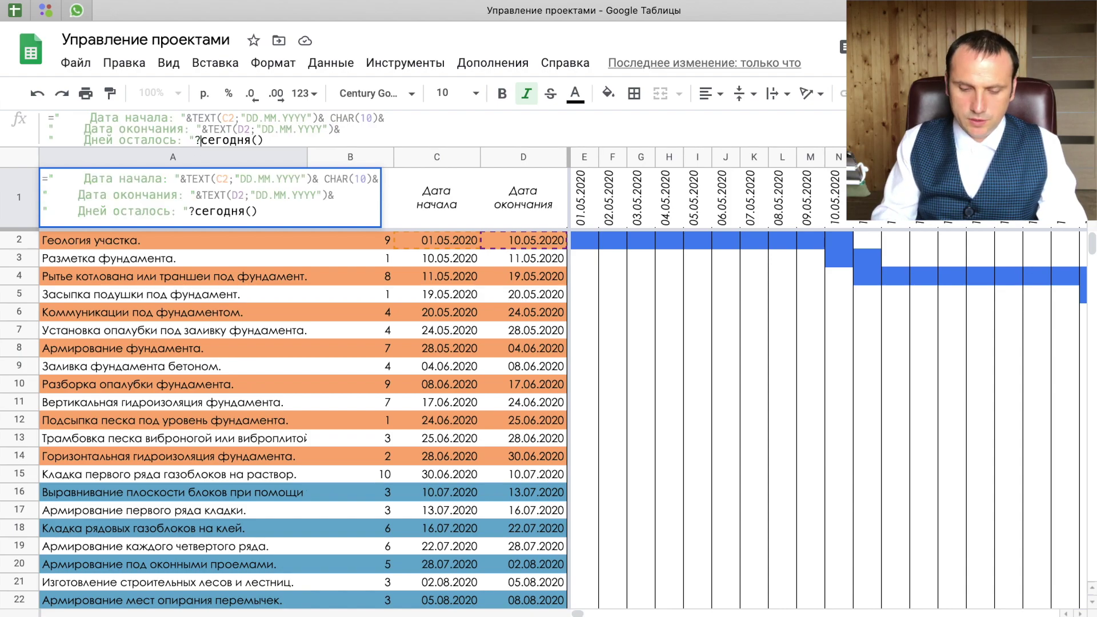
pyautogui.press('BackSpace')
pyautogui.write('&')
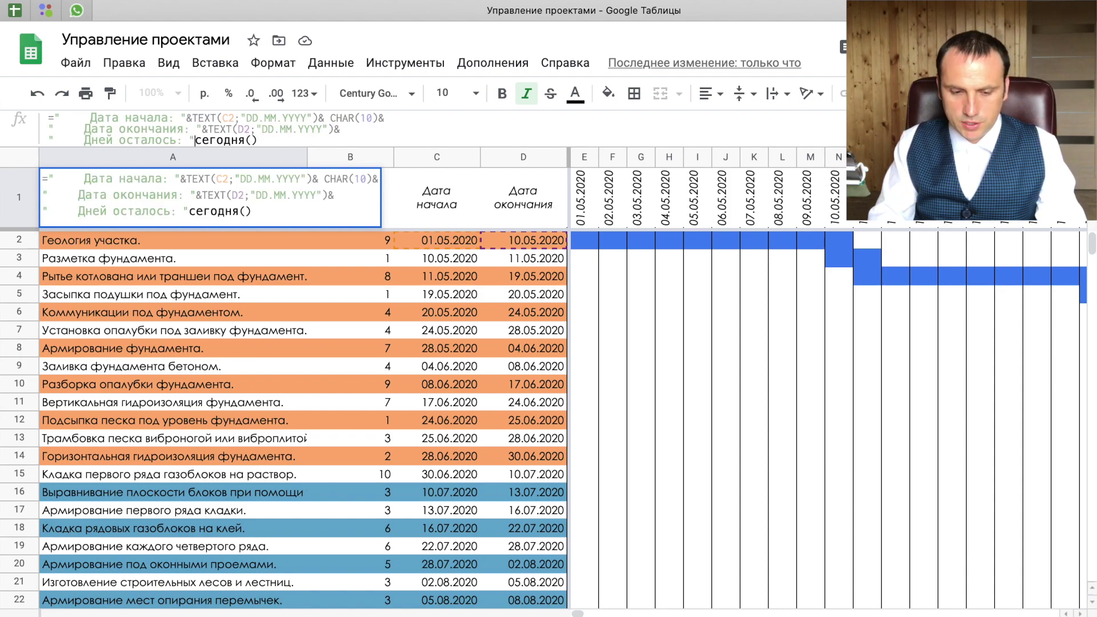
pyautogui.click(289, 141)
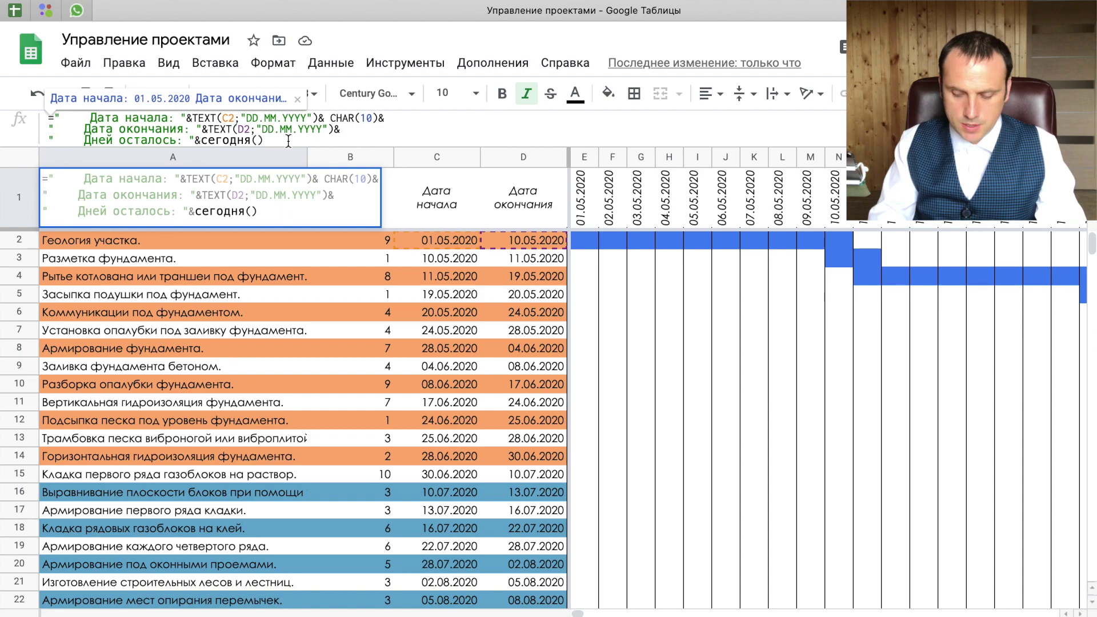
pyautogui.write('-')
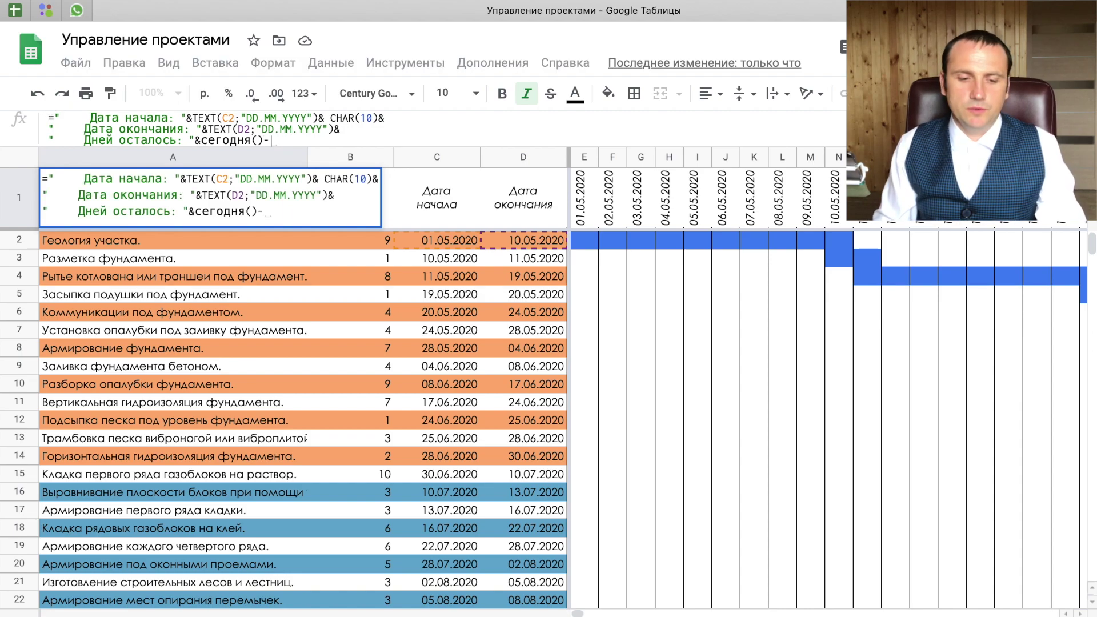
pyautogui.write('D2')
pyautogui.press('Return')
# Insert Символ(10)& after the end-date part so A1 shows three lines, with 112 days left.
pyautogui.click(359, 135)
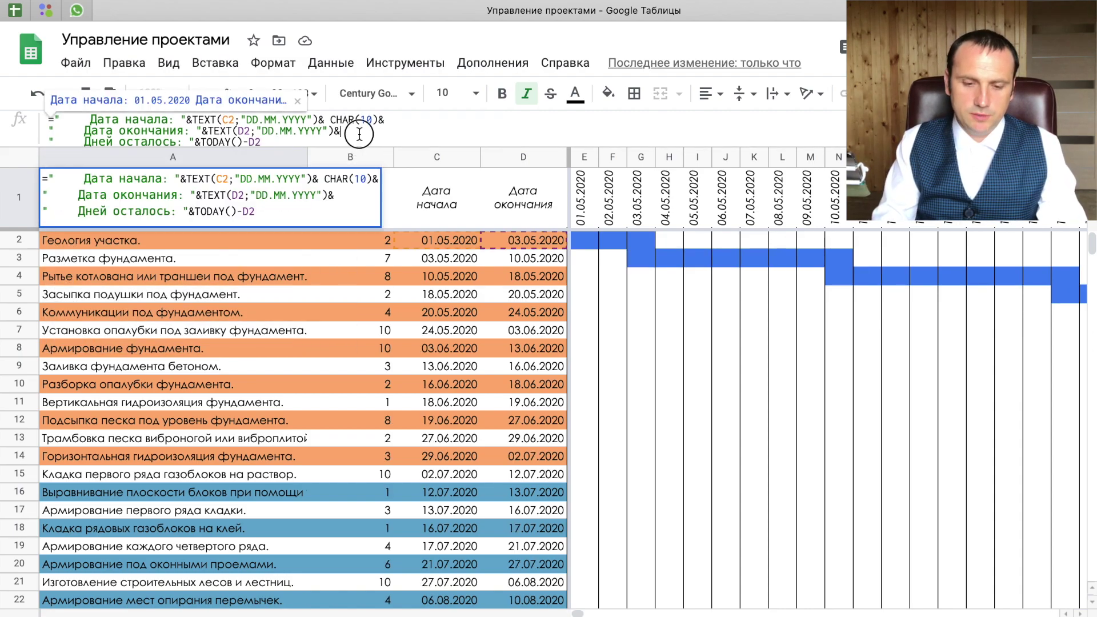
pyautogui.write('Симво')
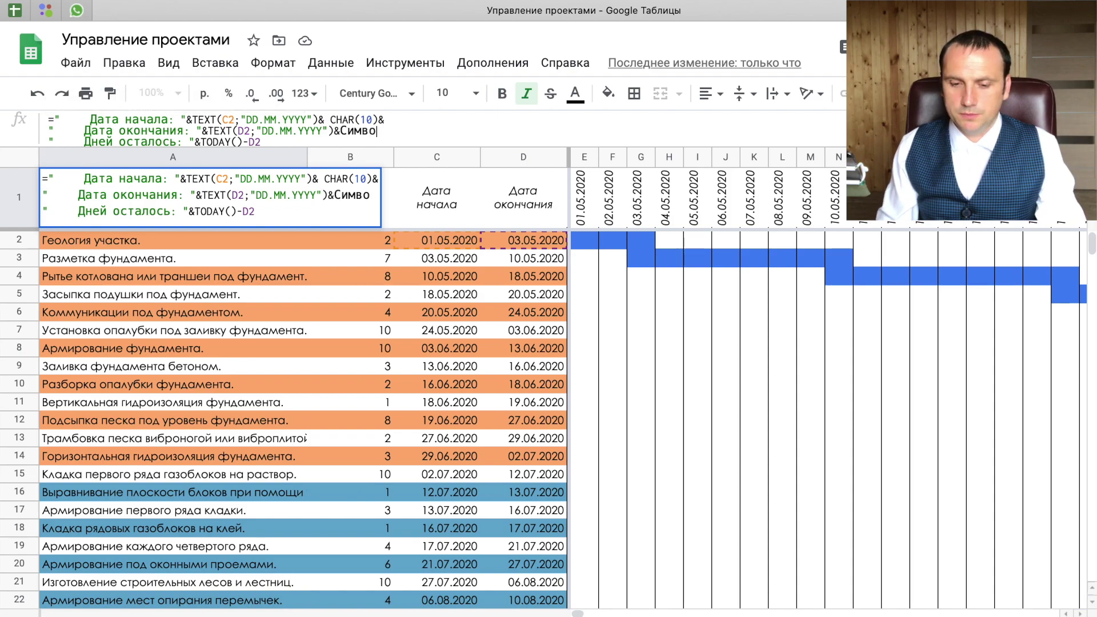
pyautogui.write('л(10)&')
pyautogui.press('Return')
pyautogui.press('Up')
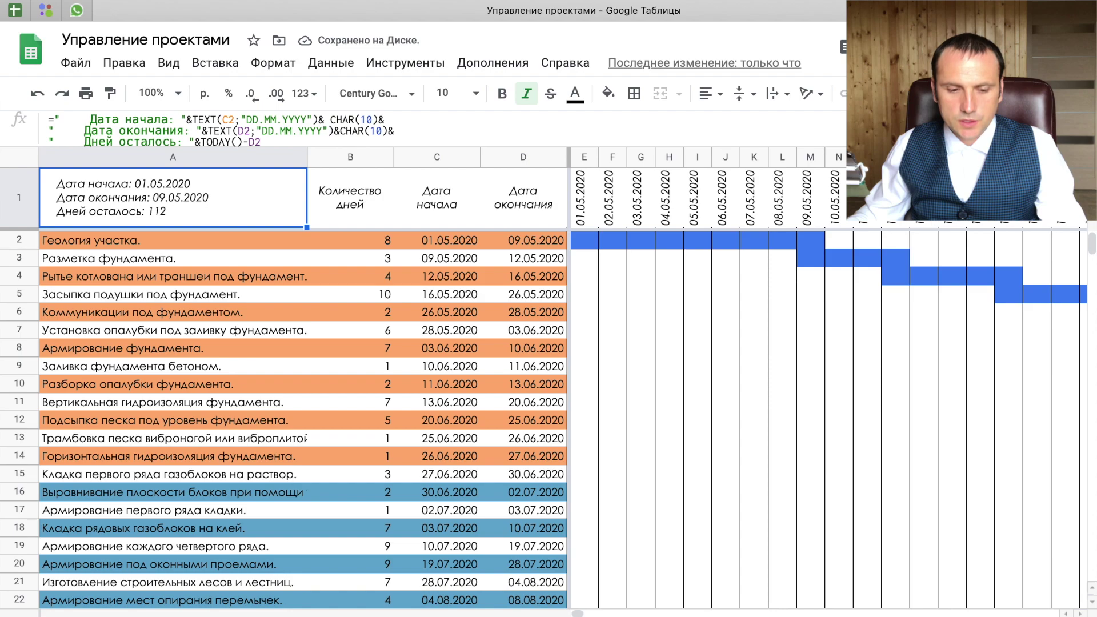
pyautogui.hotkey('ctrl', 'shift', 'Right')
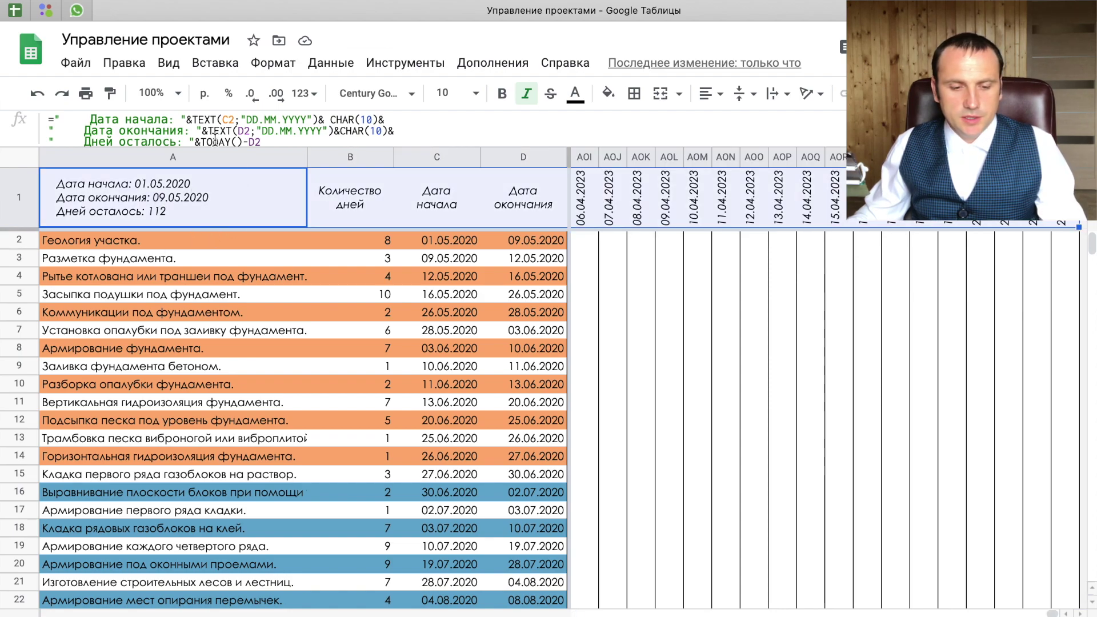
# Apply borders to header row 1.
pyautogui.click(634, 93)
pyautogui.click(641, 127)
pyautogui.click(451, 251)
pyautogui.click(128, 187)
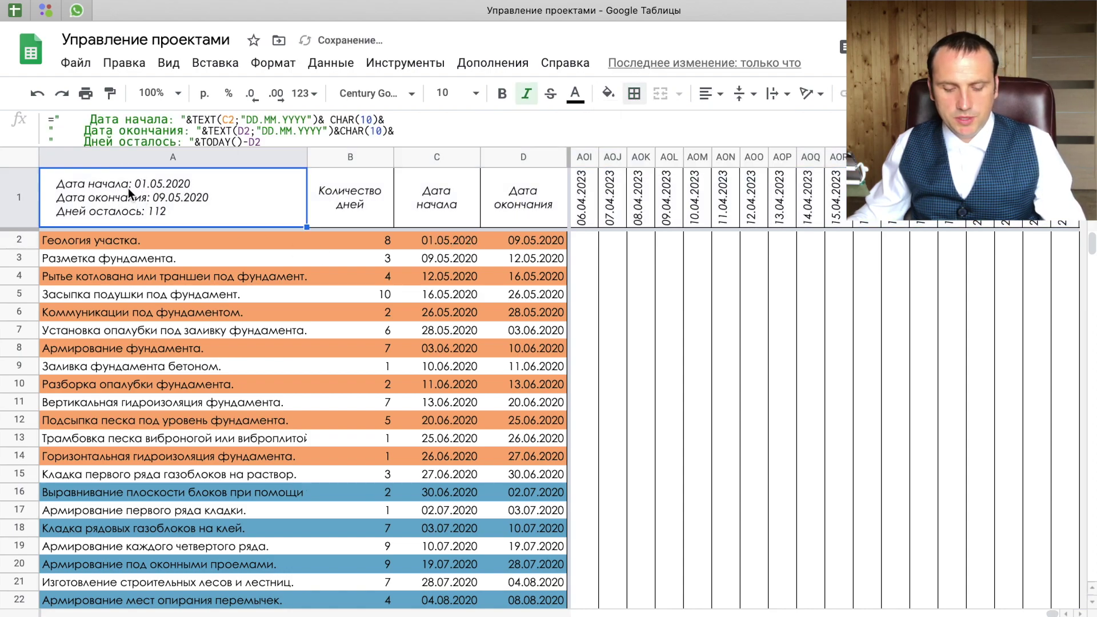
# Try a duration of 14 in B3, then undo to restore the random value.
pyautogui.click(372, 242)
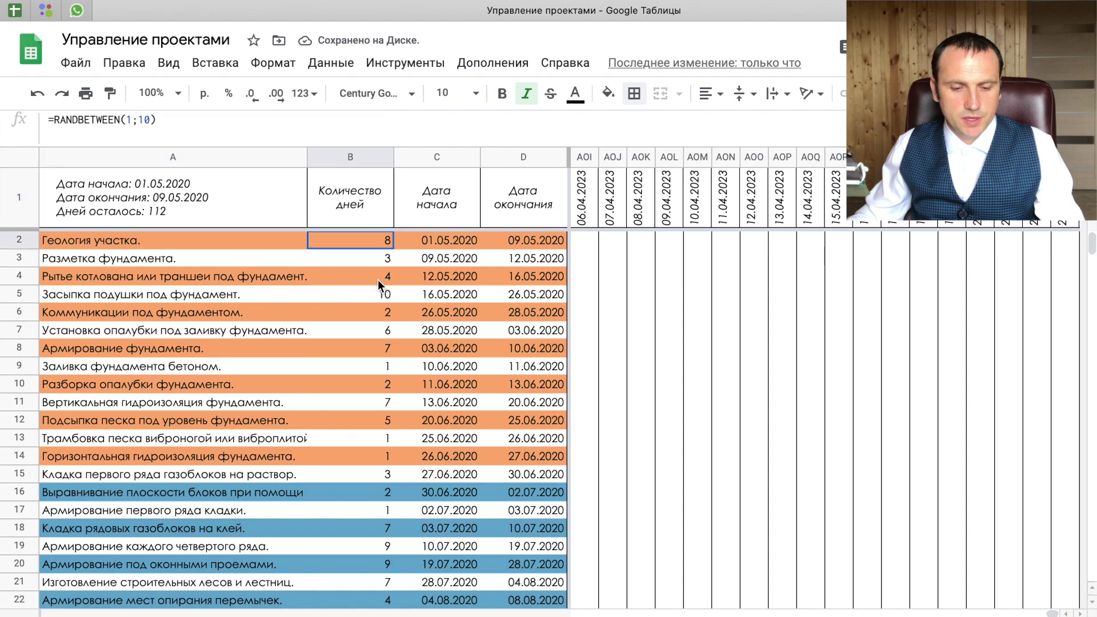
pyautogui.click(366, 259)
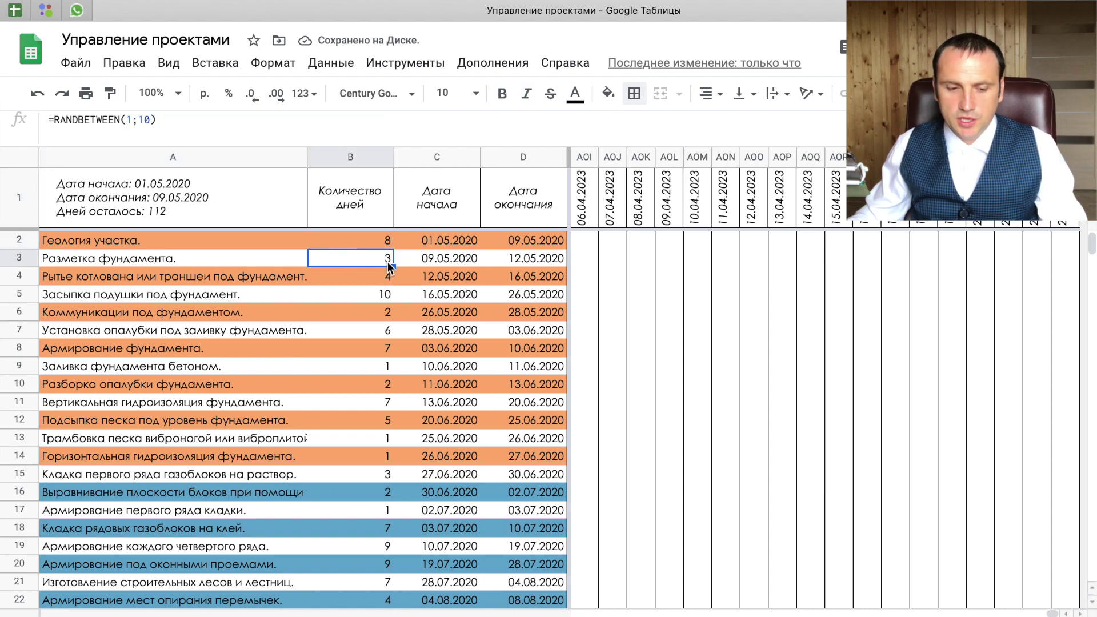
pyautogui.write('14')
pyautogui.press('Return')
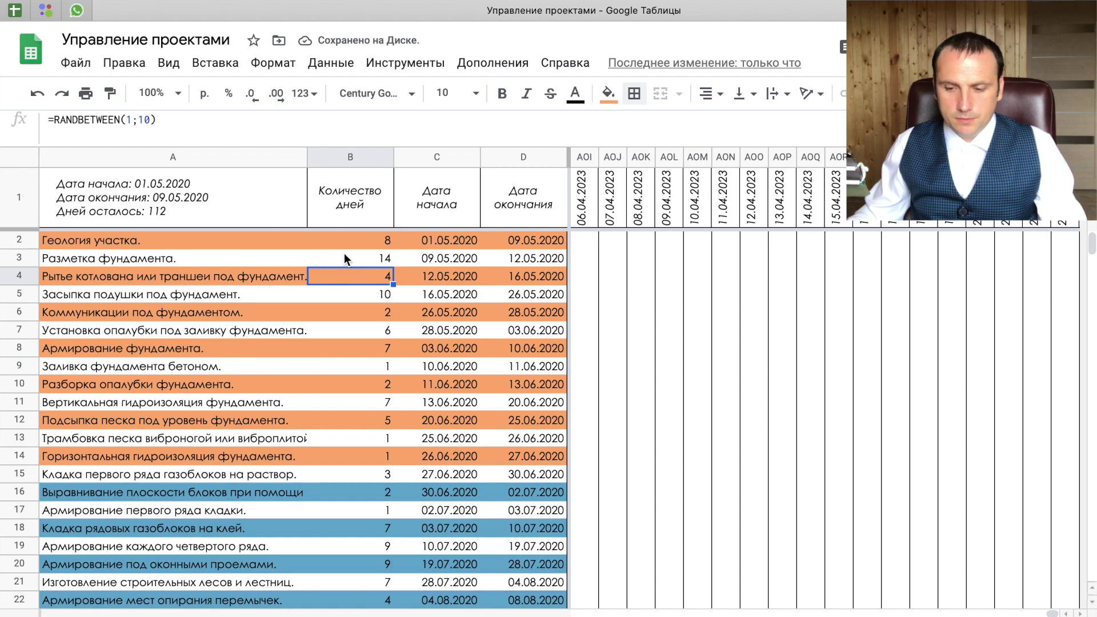
pyautogui.hotkey('ctrl', 'z')
pyautogui.hotkey('ctrl', 'z')
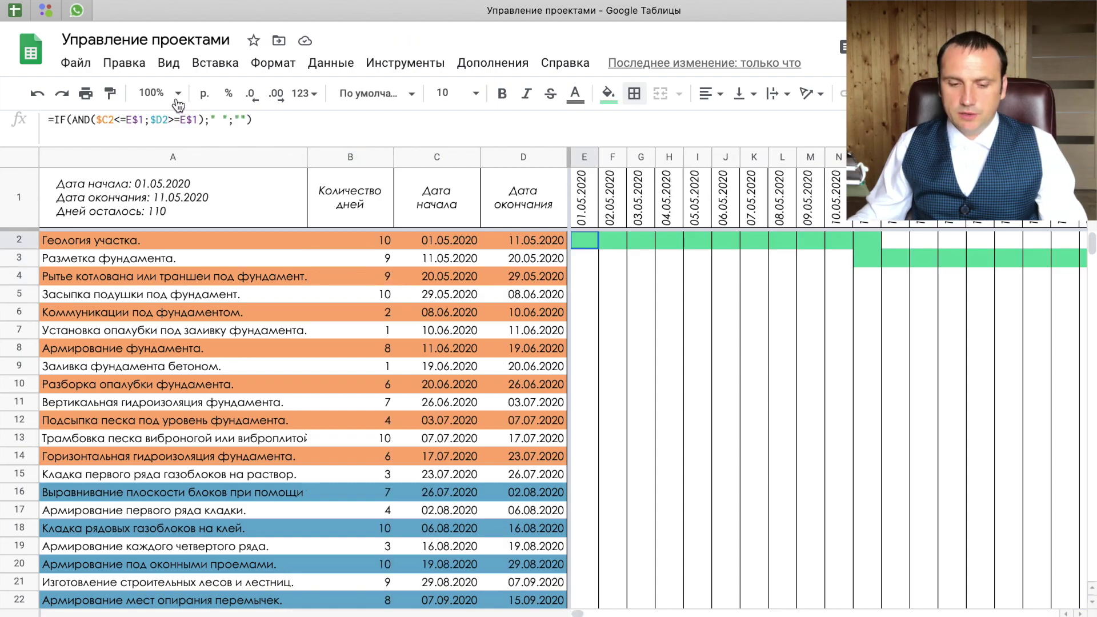
# Zoom to 50% and select the surplus date columns from KU to the last column.
pyautogui.click(178, 95)
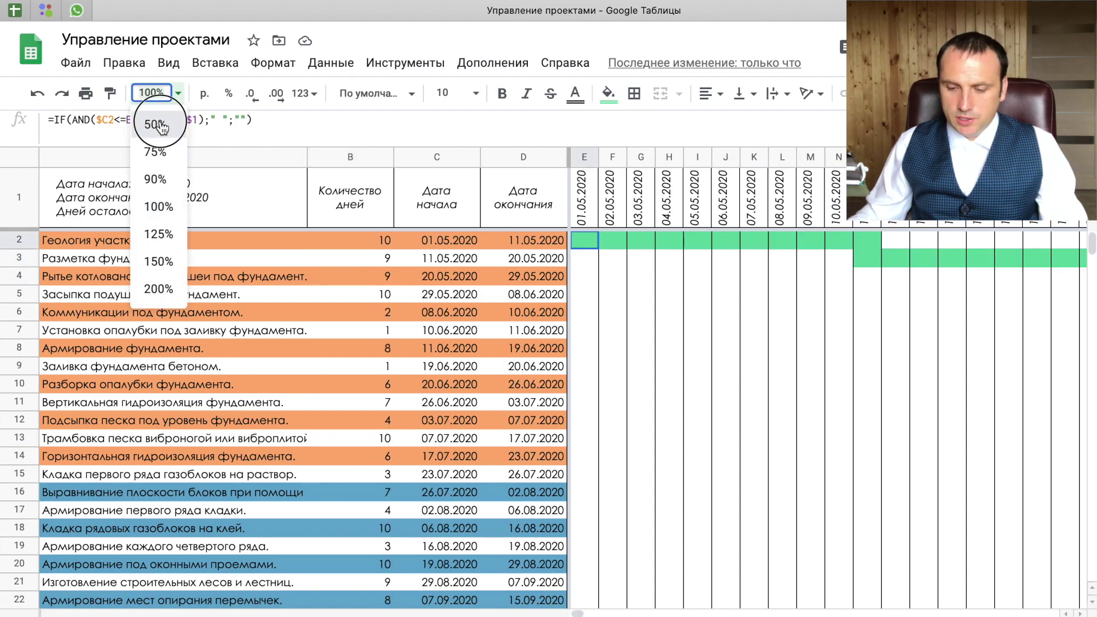
pyautogui.press('Return')
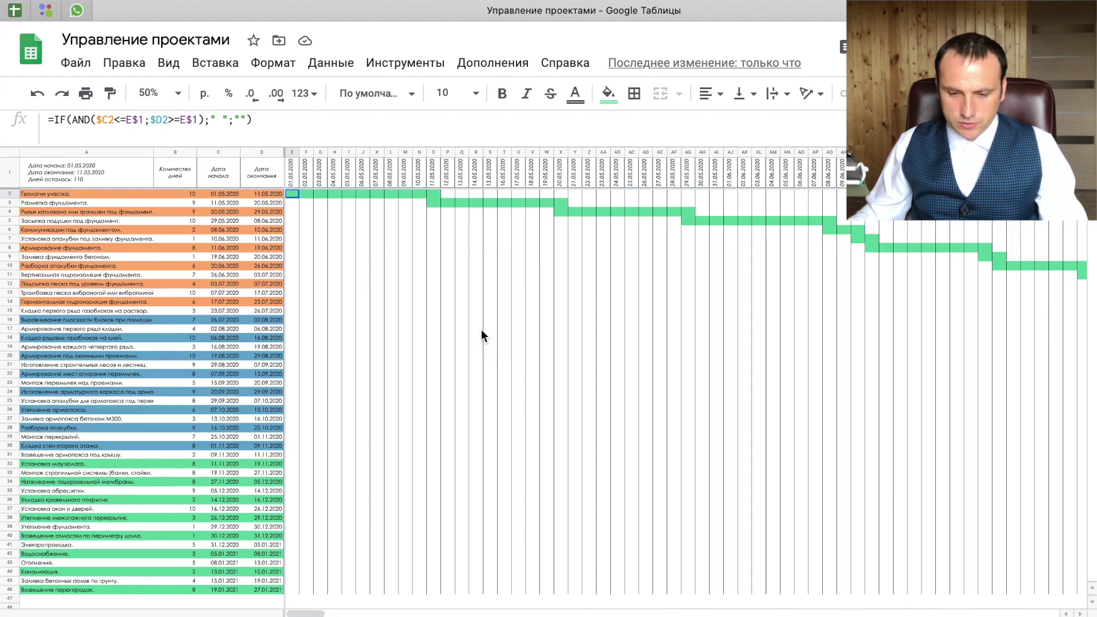
pyautogui.hscroll(5, 484, 329)
pyautogui.hscroll(5, 484, 330)
pyautogui.hscroll(5, 485, 330)
pyautogui.hscroll(5, 485, 330)
pyautogui.hscroll(5, 485, 330)
pyautogui.hscroll(3, 486, 330)
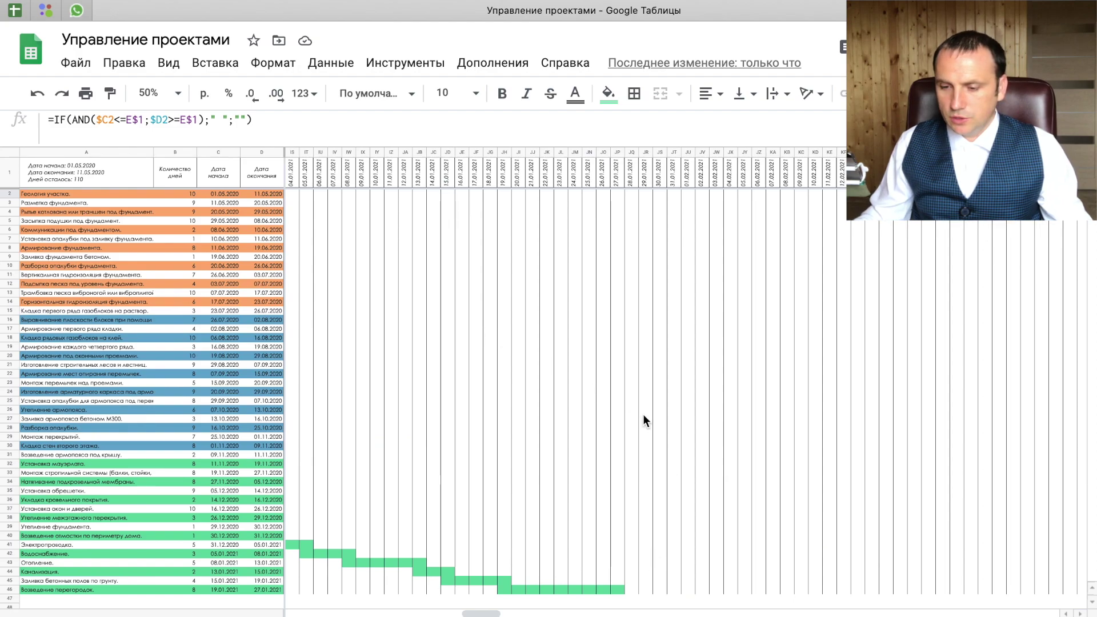
pyautogui.click(644, 151)
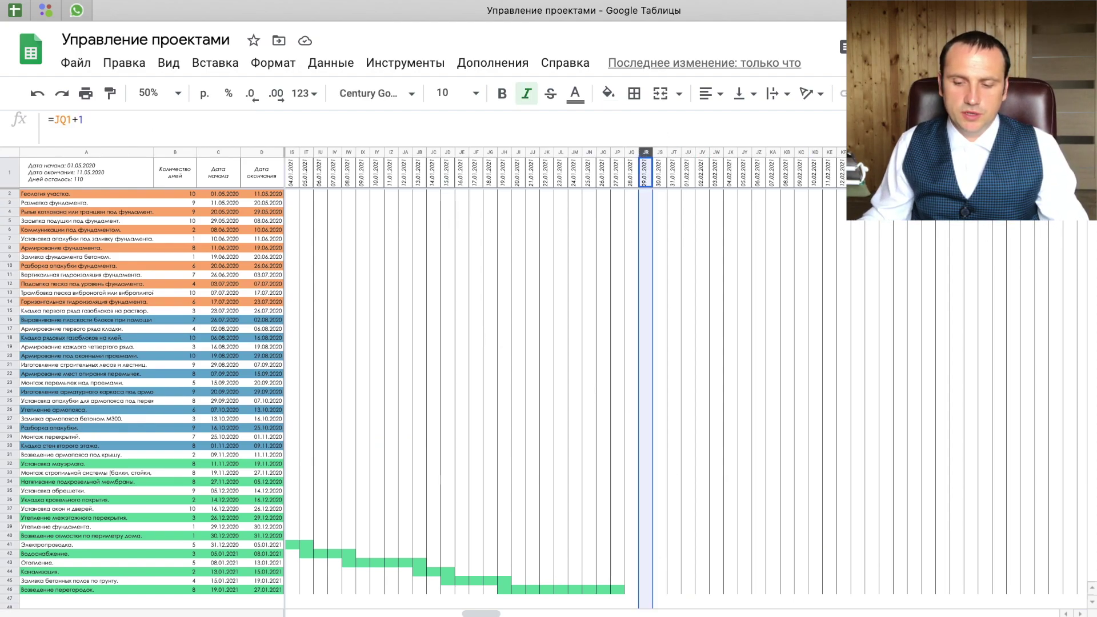
pyautogui.click(1056, 150)
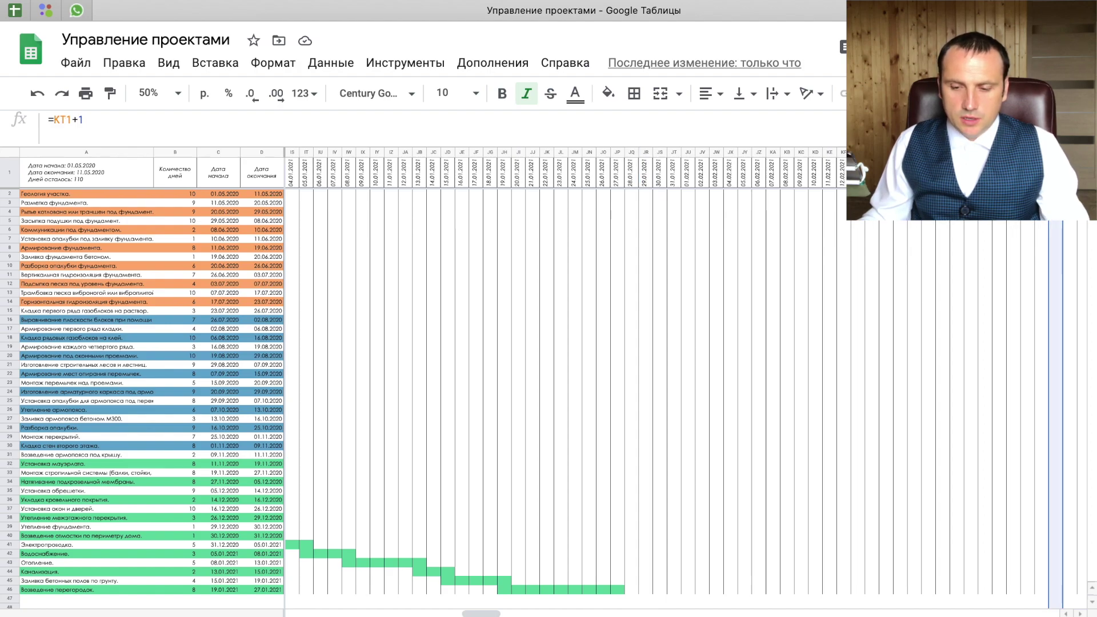
pyautogui.hotkey('ctrl', 'shift', 'Right')
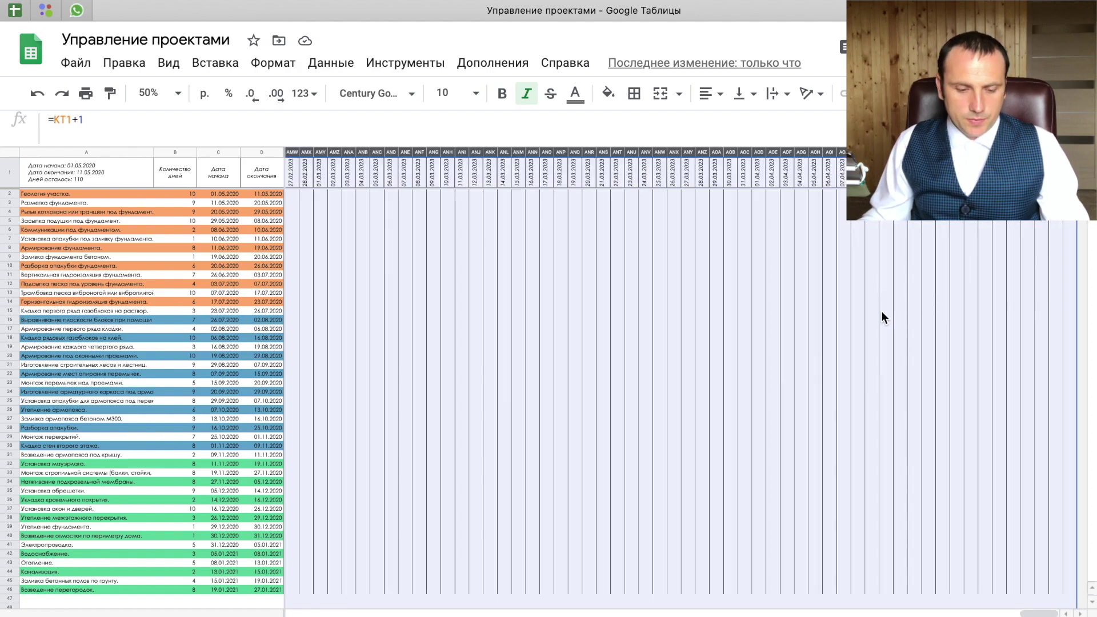
# Delete the surplus date columns KU–AOZ.
pyautogui.rightClick(881, 311)
pyautogui.click(878, 259)
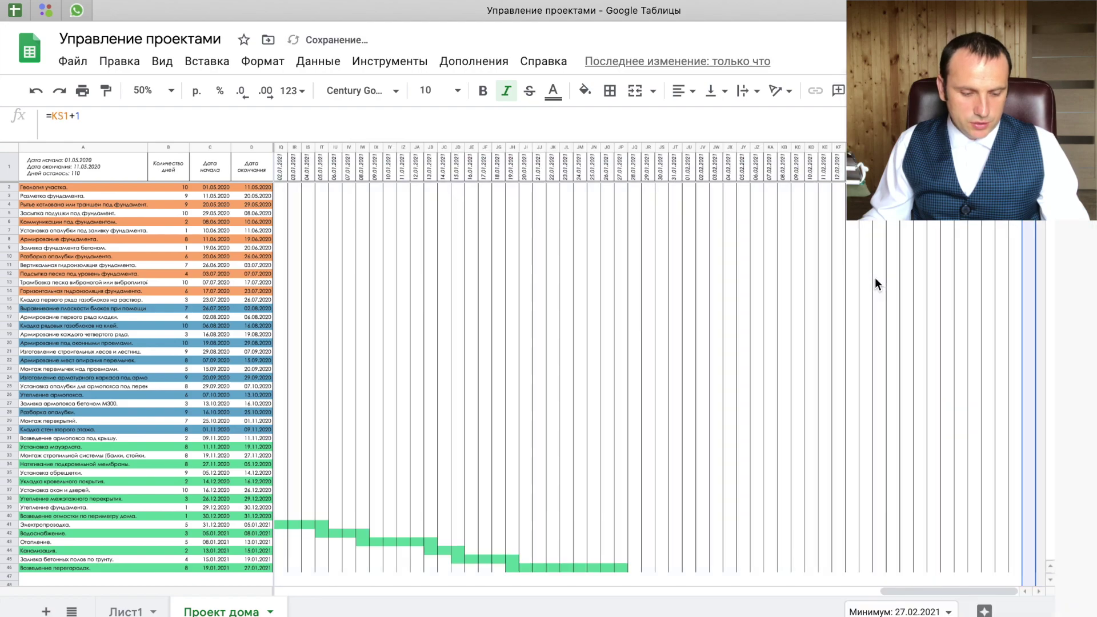
pyautogui.hscroll(-5, 564, 346)
pyautogui.click(517, 349)
pyautogui.hscroll(-5, 523, 335)
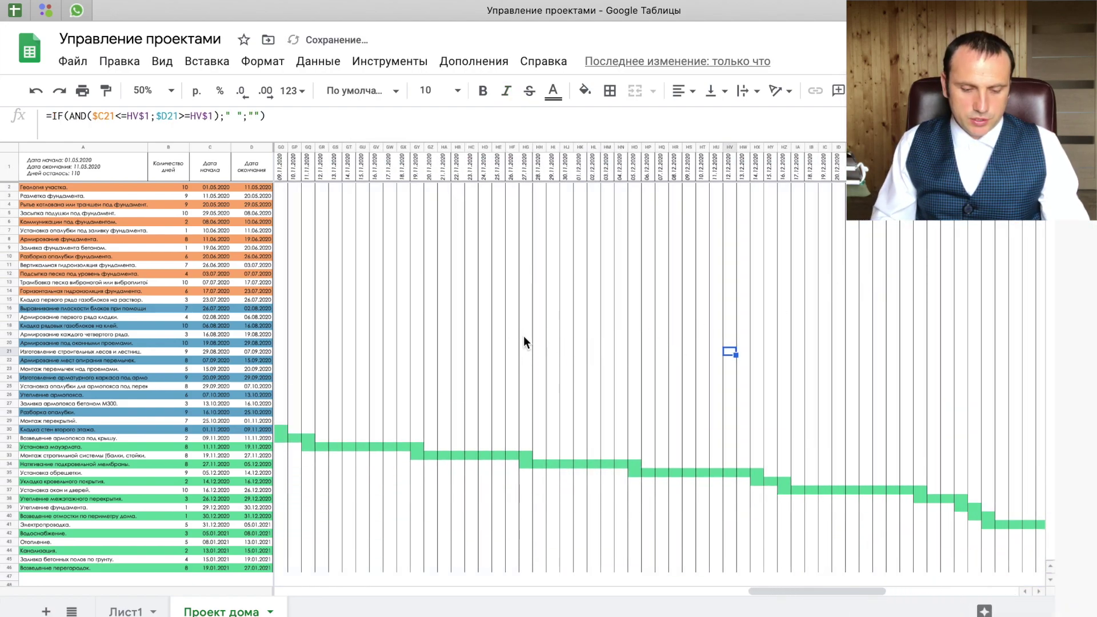
pyautogui.hscroll(-10, 285, 320)
pyautogui.scroll(-3, 204, 502)
pyautogui.hscroll(-15, 205, 502)
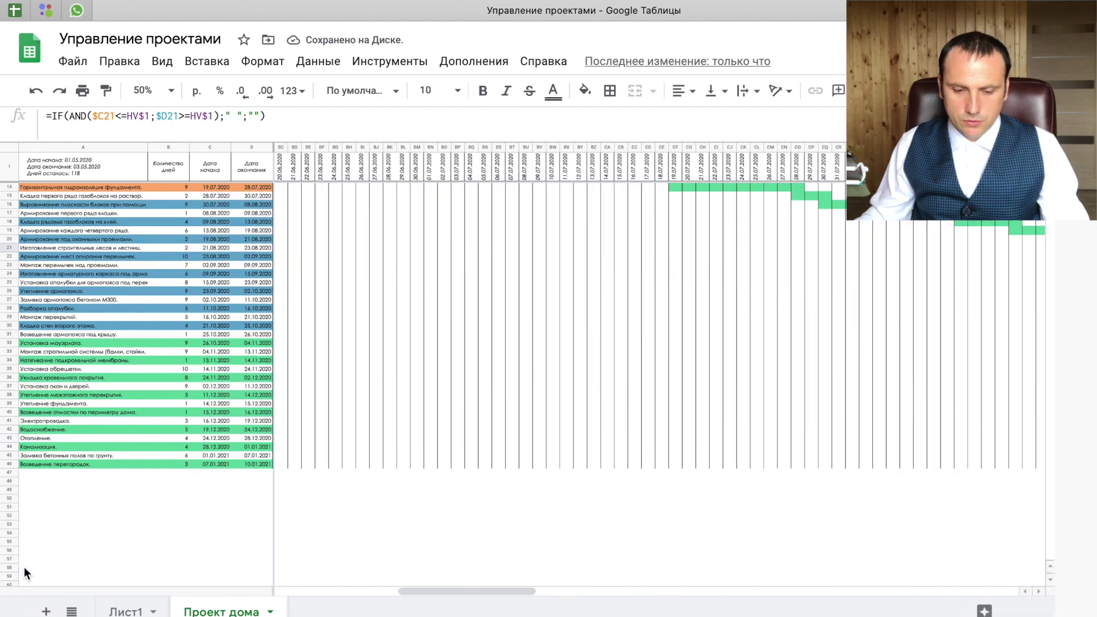
# Delete the empty rows 48 through 1000 below the task list.
pyautogui.click(12, 481)
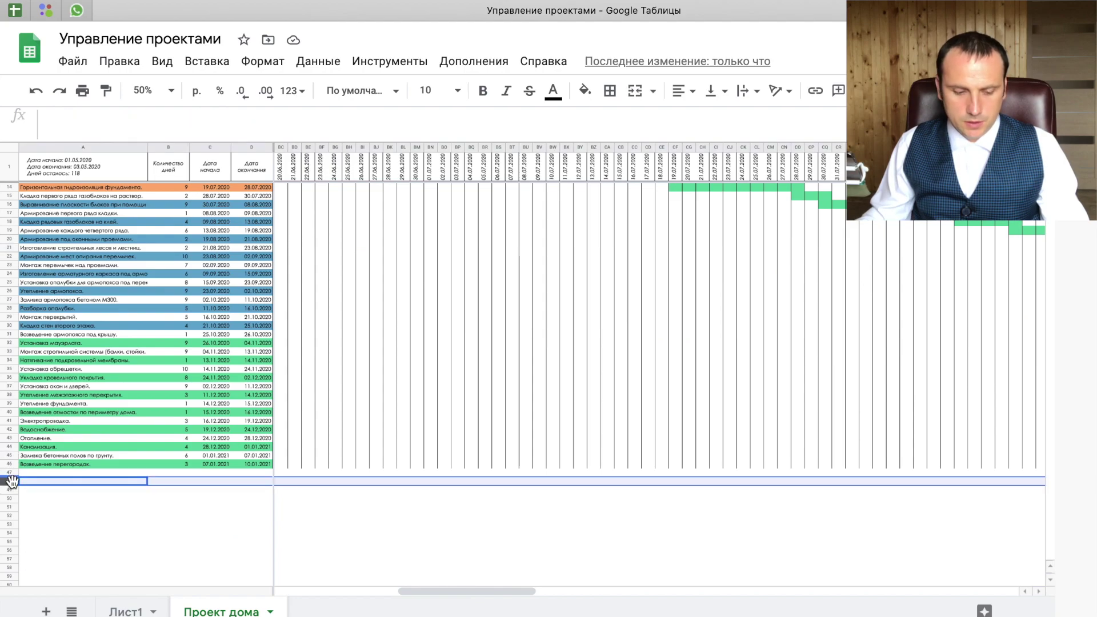
pyautogui.press('super+shift+Down')
pyautogui.rightClick(303, 423)
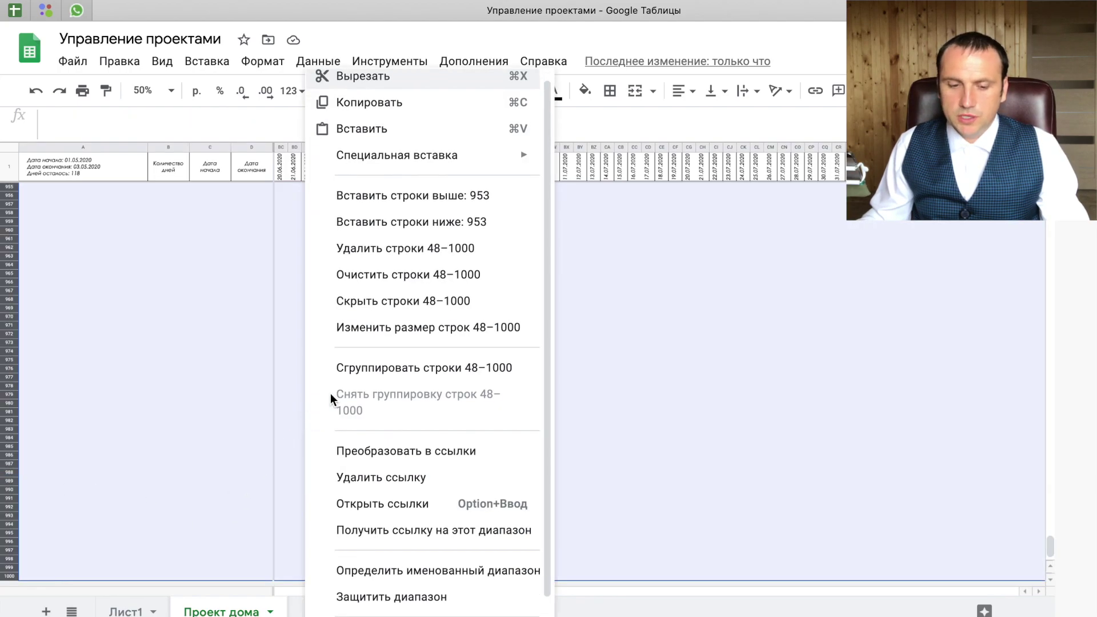
pyautogui.click(405, 248)
pyautogui.click(209, 187)
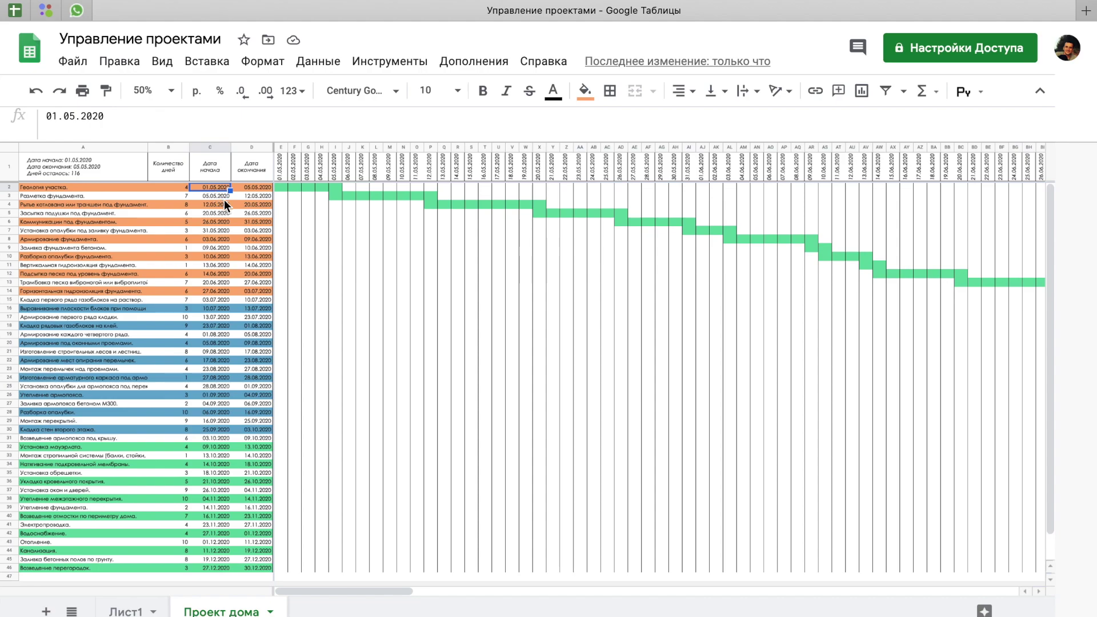